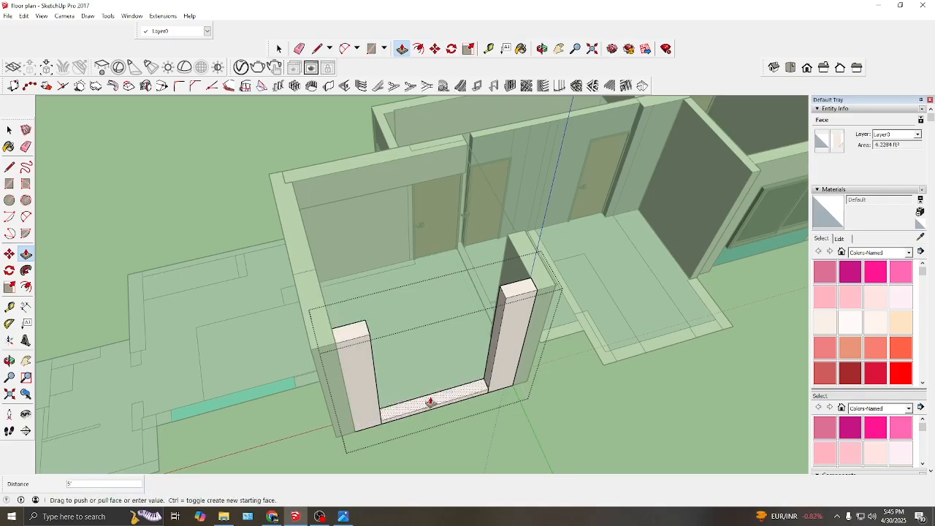
# Pull the upper part of the pier's inner side about 6' 1 1/4" across to the opposite pier, above the window opening
pyautogui.press('Return')
pyautogui.press('space')
pyautogui.click(502, 297)
pyautogui.scroll(4, 513, 296)
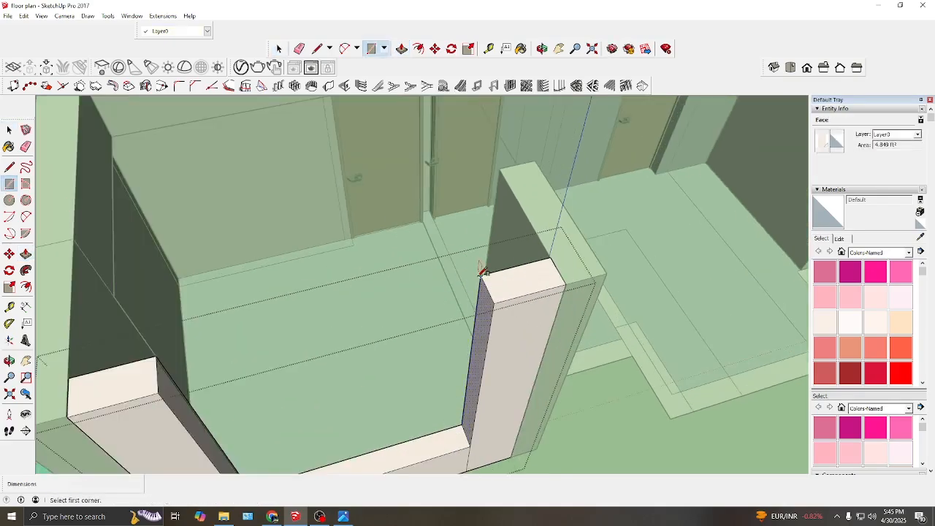
pyautogui.press('p')
pyautogui.click(483, 320)
pyautogui.click(175, 390)
pyautogui.scroll(-4, 199, 359)
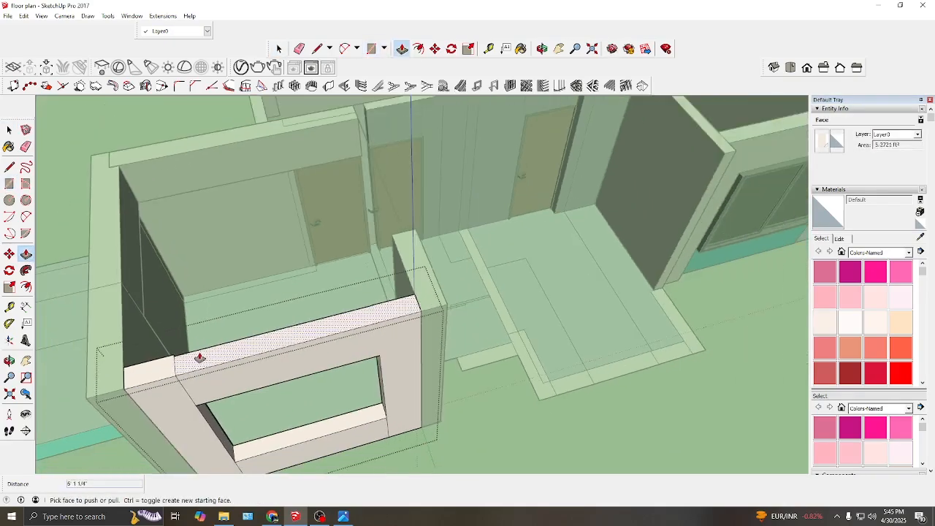
# Leave the wall group and move the two-pane window component into the new opening in the bedroom wall
pyautogui.press('space')
pyautogui.click(540, 343)
pyautogui.click(689, 250)
pyautogui.press('m')
pyautogui.click(689, 249)
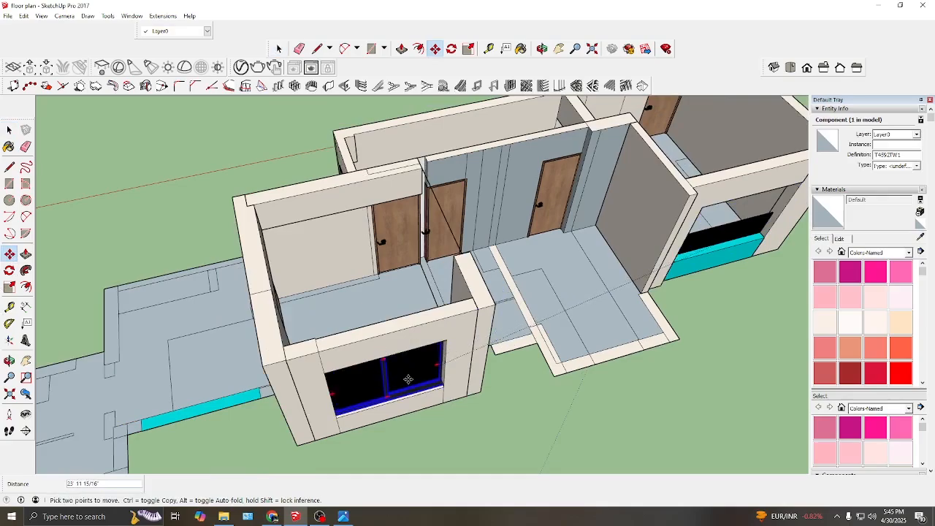
pyautogui.click(409, 379)
# Scale the window component from its side grips to fit the width of the wall opening
pyautogui.moveTo(409, 379); pyautogui.dragTo(454, 201, button='middle')
pyautogui.scroll(4, 584, 241)
pyautogui.press('s')
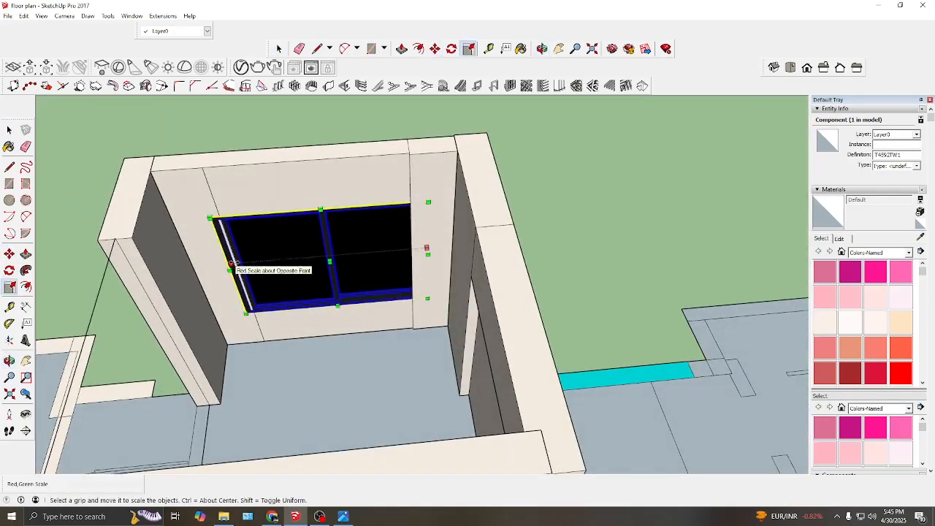
pyautogui.moveTo(233, 263); pyautogui.dragTo(240, 263)
pyautogui.moveTo(425, 247); pyautogui.dragTo(411, 249)
pyautogui.click(10, 360)
pyautogui.scroll(4, 344, 292)
pyautogui.moveTo(344, 314); pyautogui.dragTo(367, 212)
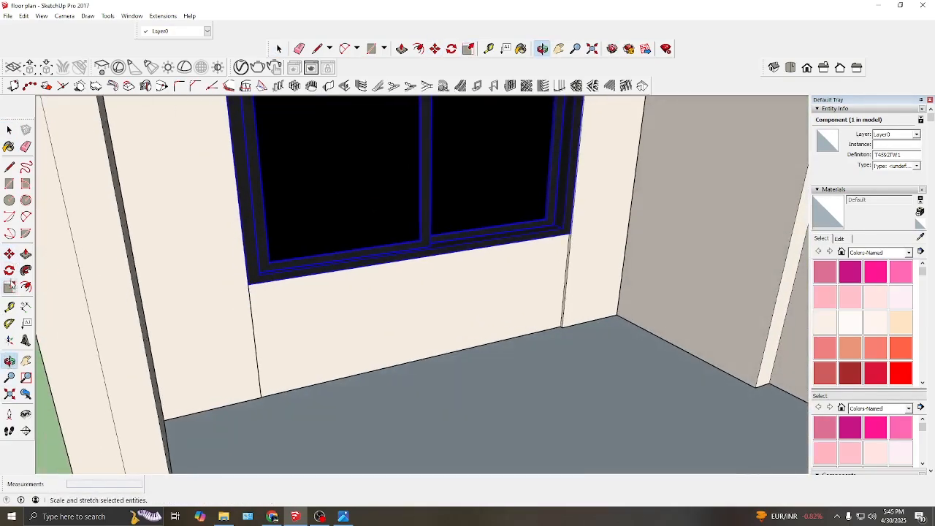
pyautogui.click(10, 285)
pyautogui.moveTo(421, 250)
pyautogui.mouseDown()
pyautogui.moveTo(420, 242)
pyautogui.moveTo(422, 249)
pyautogui.mouseUp()
# Move the window about 3 3/8" outward within the thickness of the wall
pyautogui.scroll(-3, 428, 392)
pyautogui.scroll(2, 428, 393)
pyautogui.press('h')
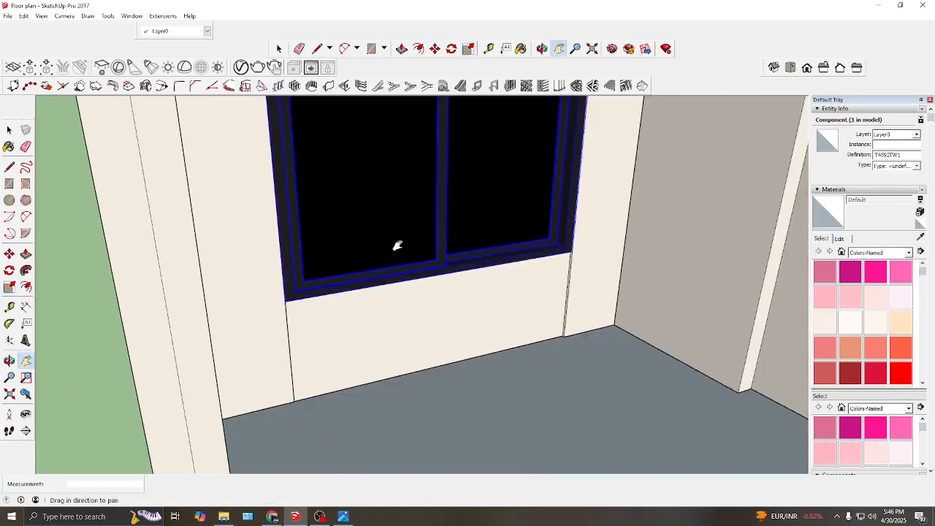
pyautogui.moveTo(398, 245); pyautogui.dragTo(281, 320, button='middle')
pyautogui.press('m')
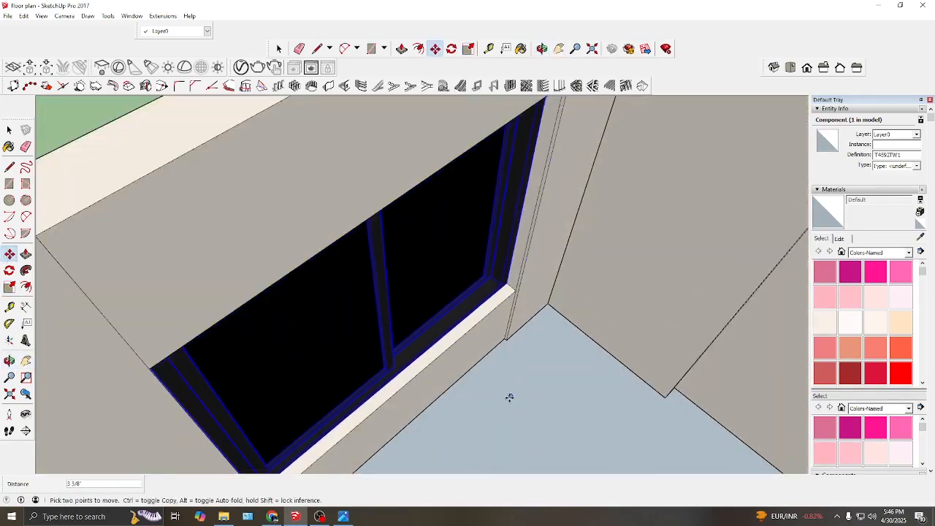
pyautogui.moveTo(509, 397); pyautogui.dragTo(504, 395)
# Scale the window's depth along the green axis by about 0.61 and deselect it
pyautogui.click(9, 361)
pyautogui.scroll(-5, 350, 306)
pyautogui.moveTo(241, 307); pyautogui.dragTo(503, 292)
pyautogui.click(10, 287)
pyautogui.moveTo(359, 361); pyautogui.dragTo(366, 357)
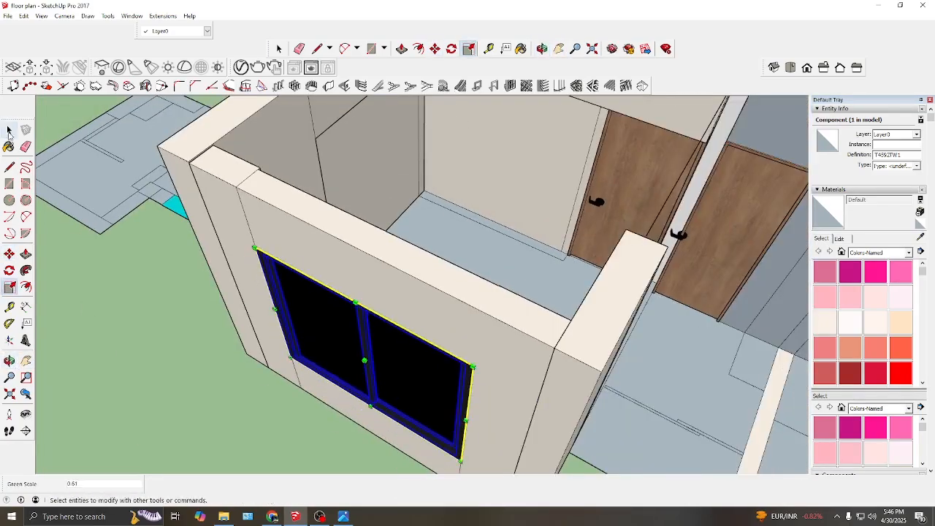
pyautogui.click(9, 130)
# Unhide all hidden walls of the model
pyautogui.moveTo(73, 241); pyautogui.dragTo(467, 219, button='middle')
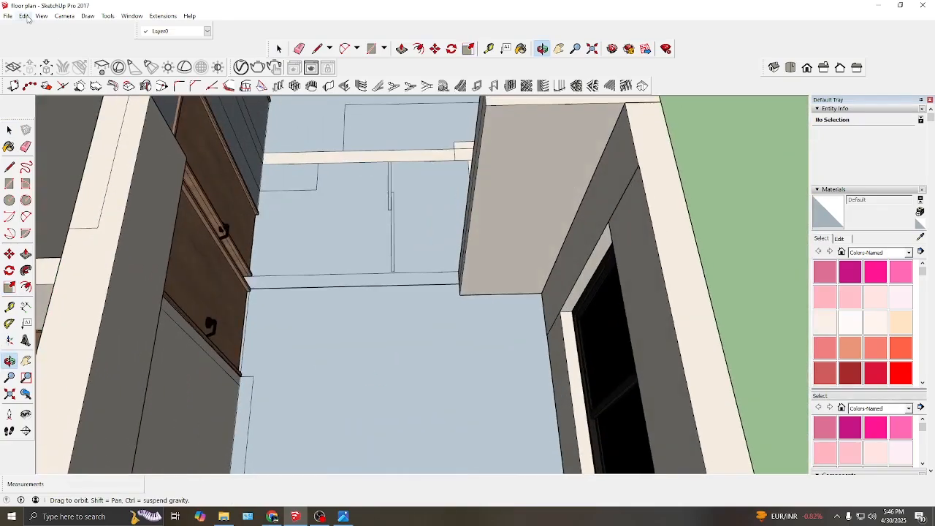
pyautogui.click(26, 18)
pyautogui.click(183, 177)
# Clear the leftover strip outlines on the bedroom floor along the walls
pyautogui.moveTo(183, 176); pyautogui.dragTo(278, 241, button='middle')
pyautogui.scroll(3, 278, 241)
pyautogui.click(278, 48)
pyautogui.click(277, 241)
pyautogui.scroll(5, 281, 248)
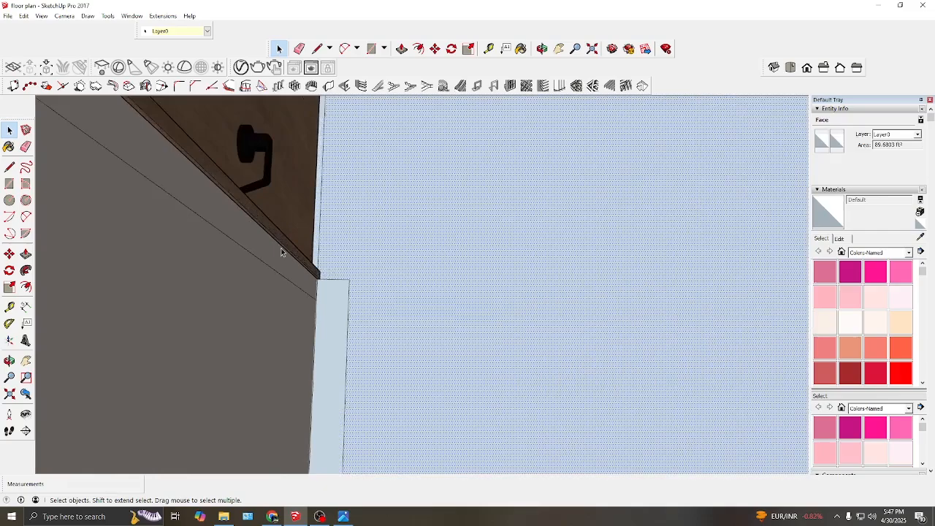
pyautogui.click(10, 255)
pyautogui.click(138, 274)
pyautogui.scroll(-5, 137, 274)
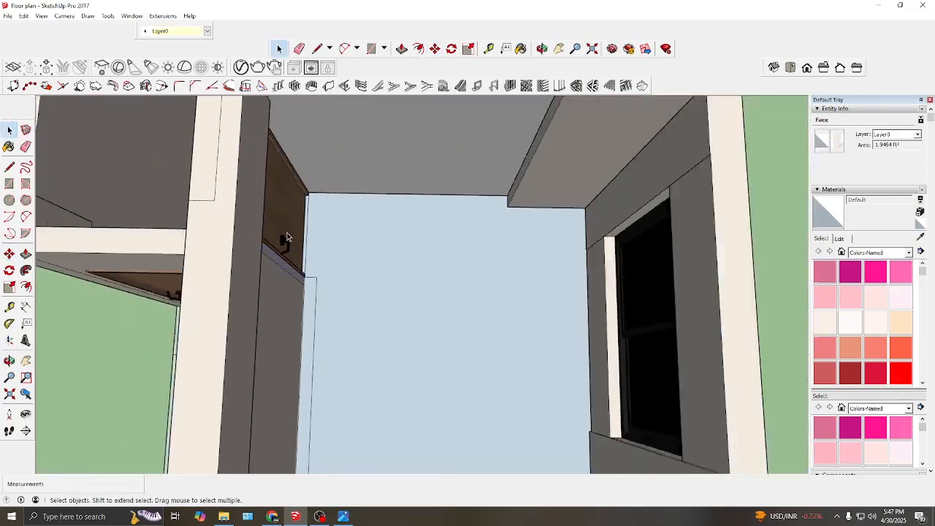
pyautogui.moveTo(286, 359); pyautogui.dragTo(68, 95, button='middle')
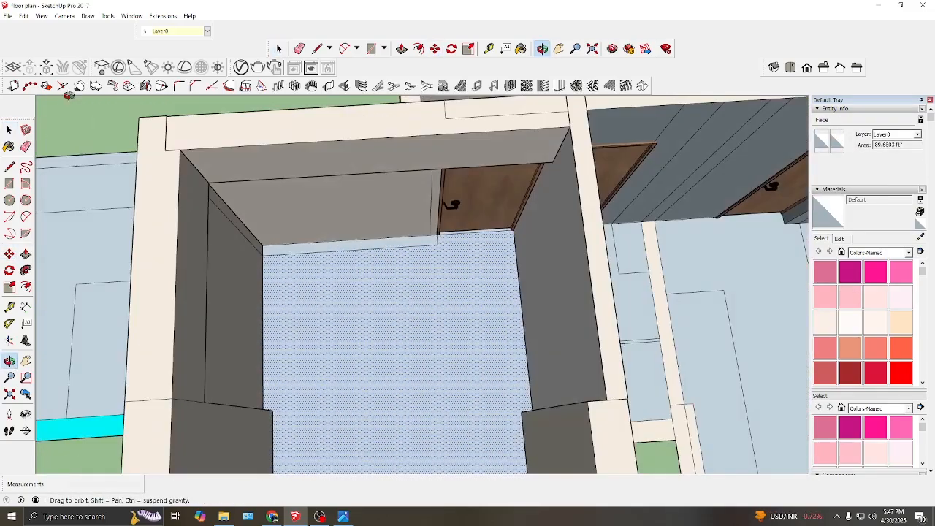
pyautogui.hotkey('ctrl', 't')
pyautogui.click(391, 279)
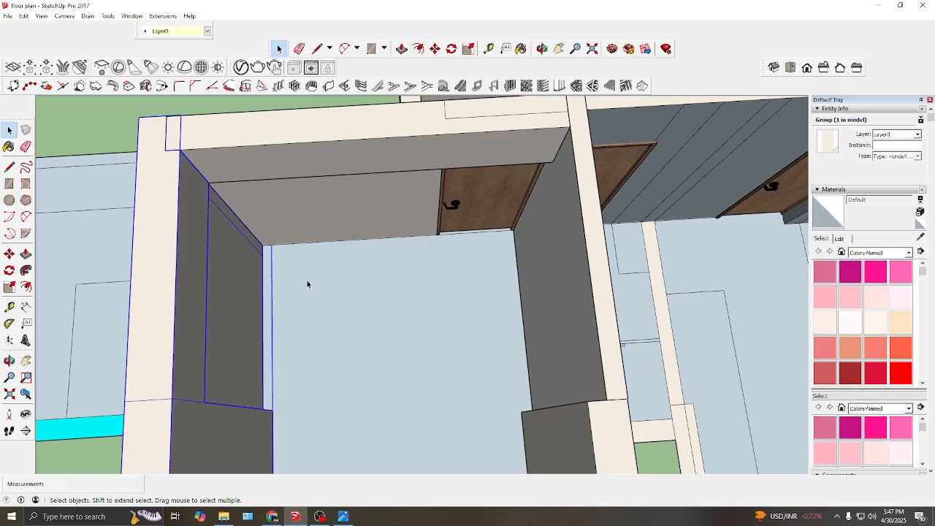
# Paint the bedroom and adjoining room floor faces with the marble texture Material27 from the In Model collection
pyautogui.scroll(-6, 307, 281)
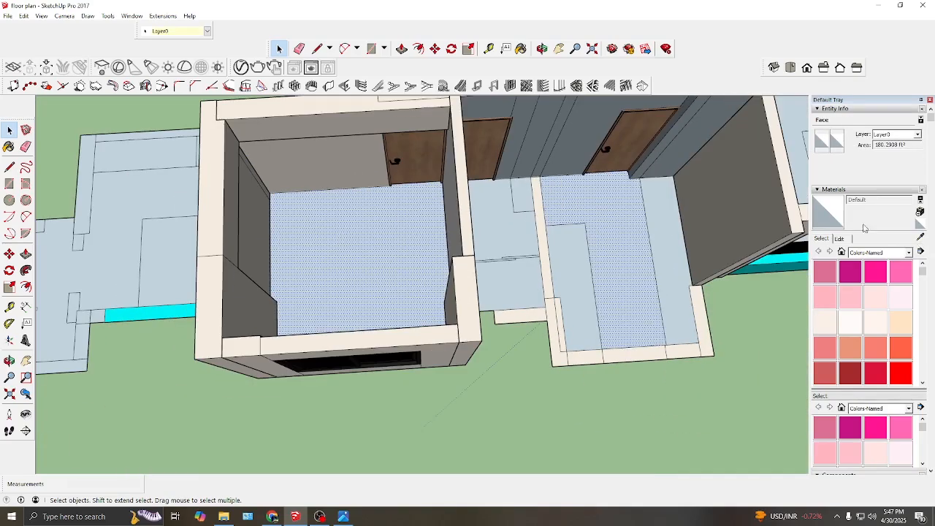
pyautogui.click(920, 211)
pyautogui.click(485, 355)
pyautogui.click(879, 252)
pyautogui.click(869, 264)
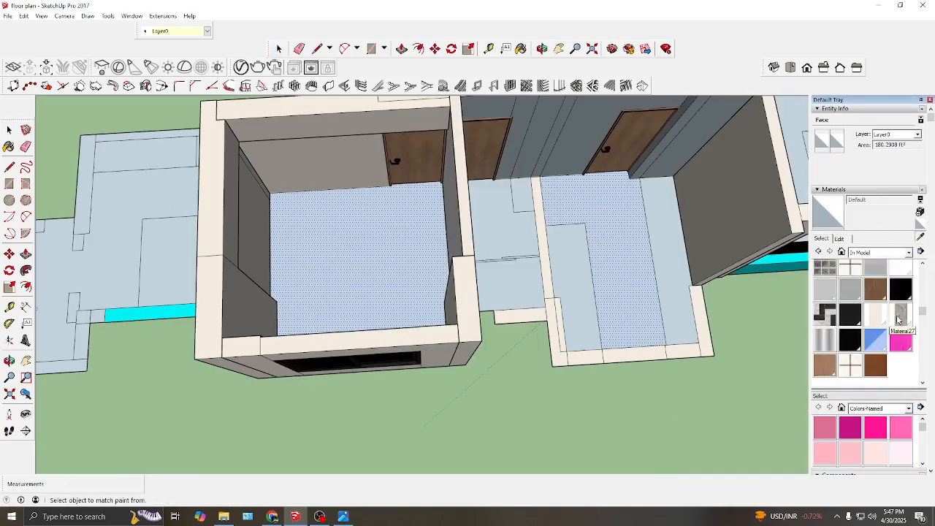
pyautogui.click(899, 320)
pyautogui.scroll(4, 368, 239)
pyautogui.press('space')
pyautogui.hotkey('ctrl', 't')
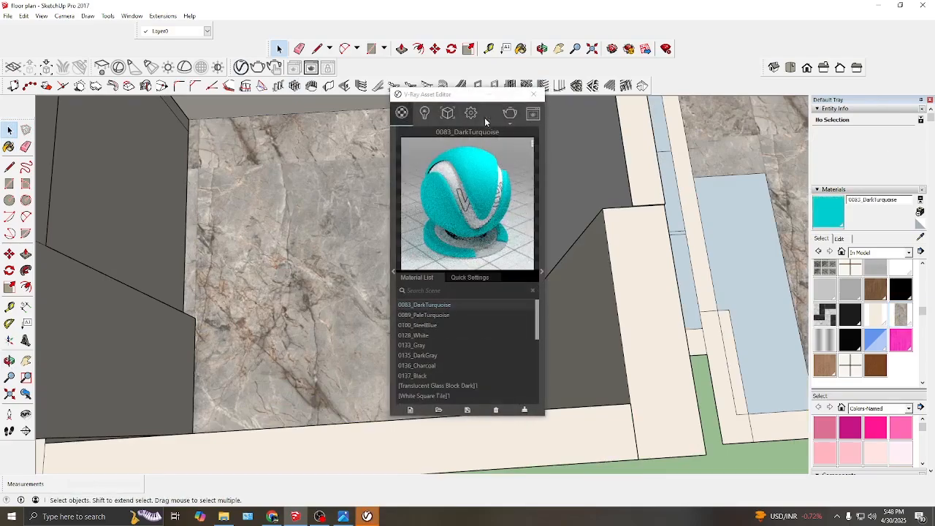
# Add a Diffuse layer to Material27 in the V-Ray Asset Editor and close the editor
pyautogui.click(541, 271)
pyautogui.click(901, 314)
pyautogui.click(728, 110)
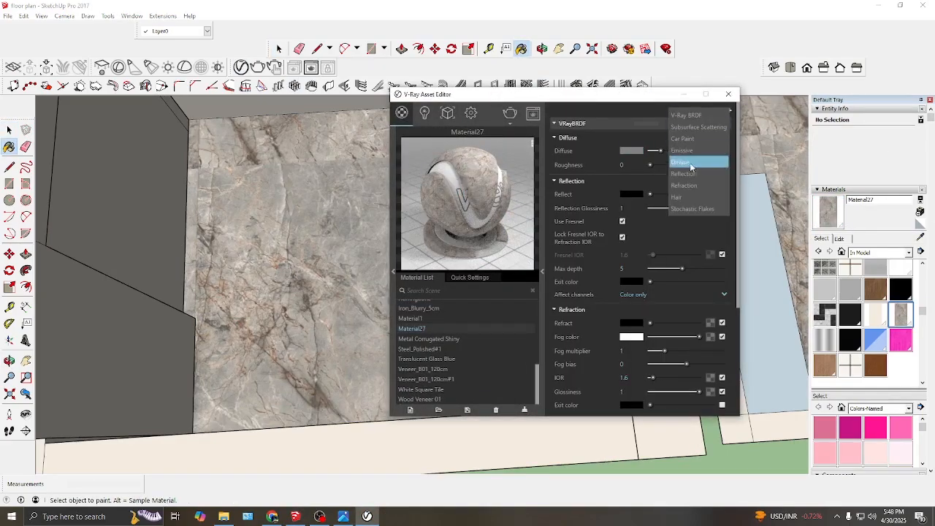
pyautogui.click(698, 160)
pyautogui.click(728, 93)
pyautogui.press('space')
pyautogui.scroll(-5, 365, 329)
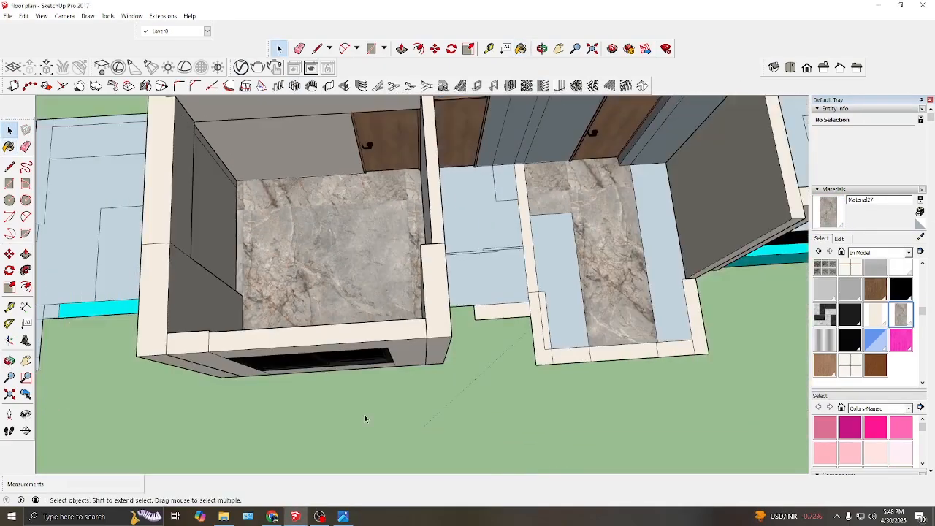
# Choose the cream Material1 from the model's materials for painting the bedroom walls
pyautogui.moveTo(365, 416)
pyautogui.mouseDown(button='middle')
pyautogui.moveTo(321, 325)
pyautogui.moveTo(409, 277)
pyautogui.moveTo(444, 230)
pyautogui.mouseUp(button='middle')
pyautogui.press('b')
pyautogui.click(875, 314)
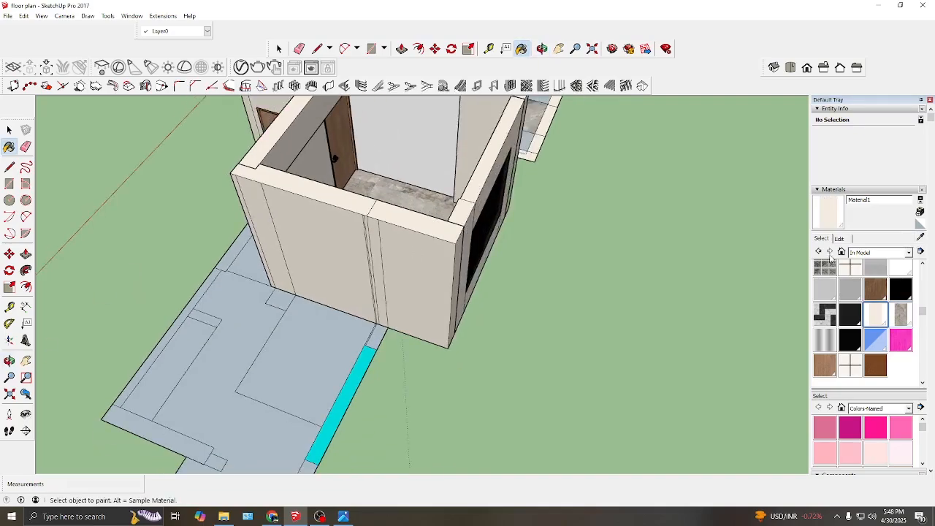
pyautogui.scroll(5, 351, 187)
pyautogui.moveTo(396, 133); pyautogui.dragTo(389, 305, button='middle')
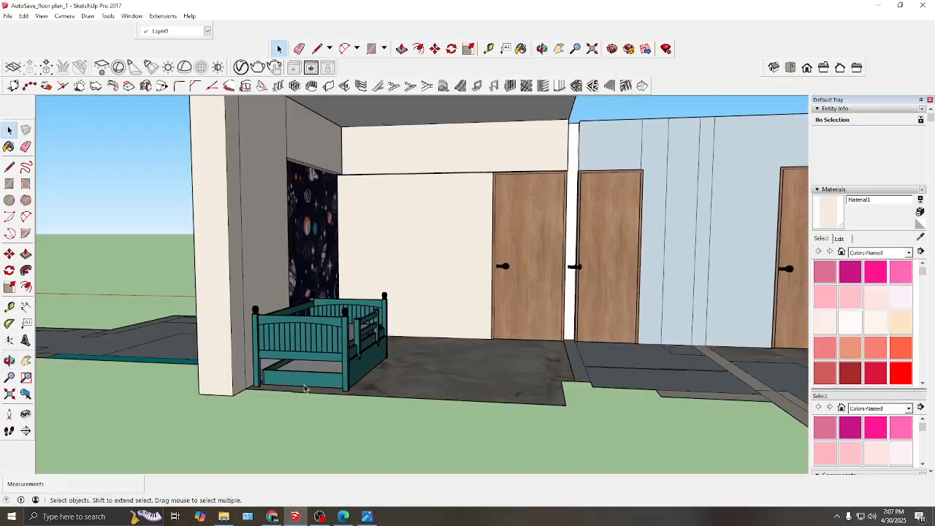
# Edit the ceiling group and pull the ceiling strip along the door wall down into a bulkhead
pyautogui.moveTo(305, 387); pyautogui.dragTo(361, 122, button='middle')
pyautogui.rightClick(560, 115)
pyautogui.click(606, 196)
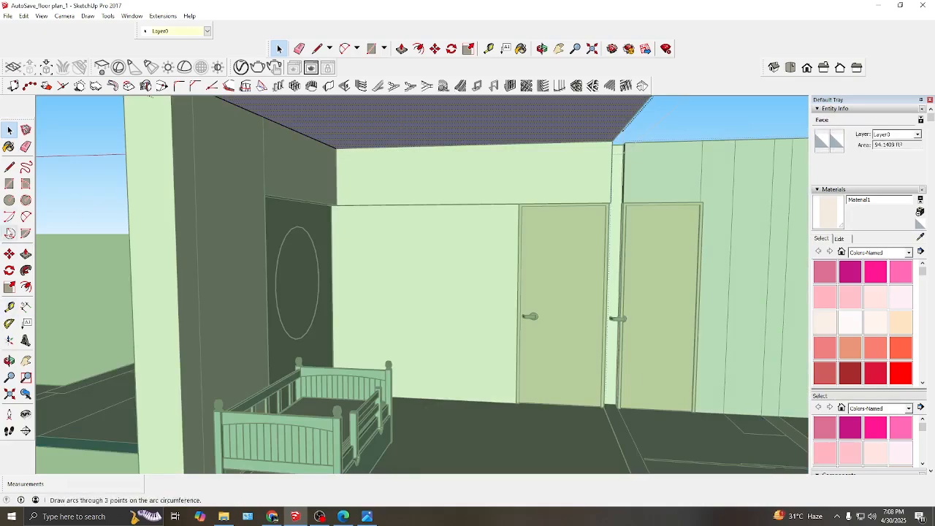
pyautogui.press('p')
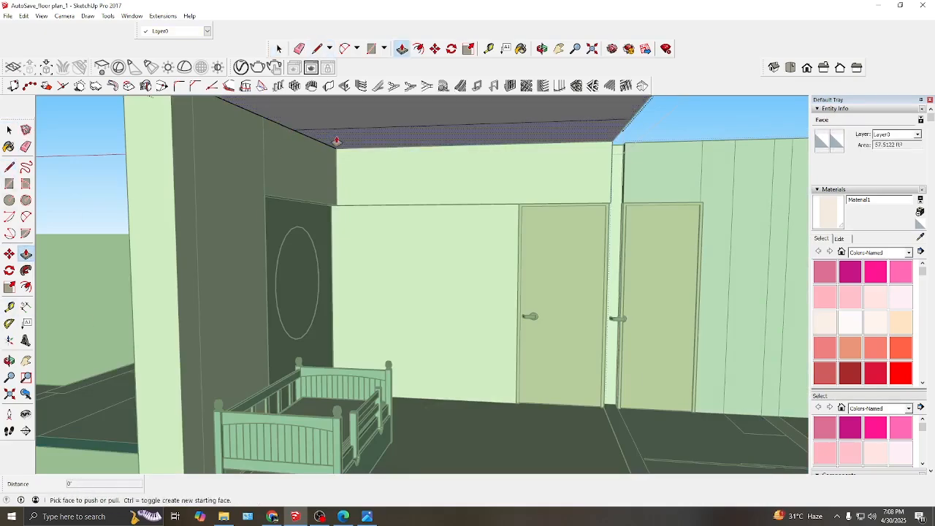
pyautogui.moveTo(328, 125); pyautogui.dragTo(328, 143)
pyautogui.click(10, 130)
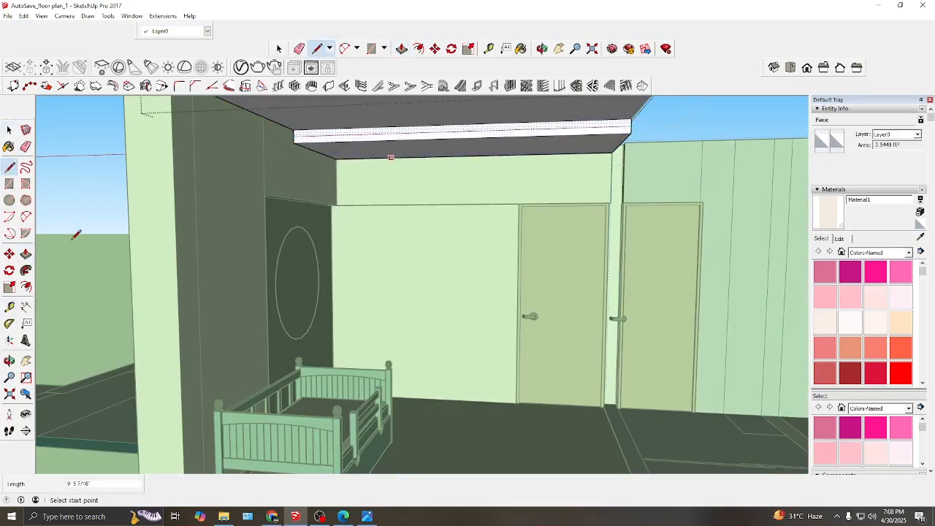
# Pull the lower part of the bulkhead's front face outward to form a cove ledge
pyautogui.press('p')
pyautogui.click(382, 136)
pyautogui.scroll(3, 382, 163)
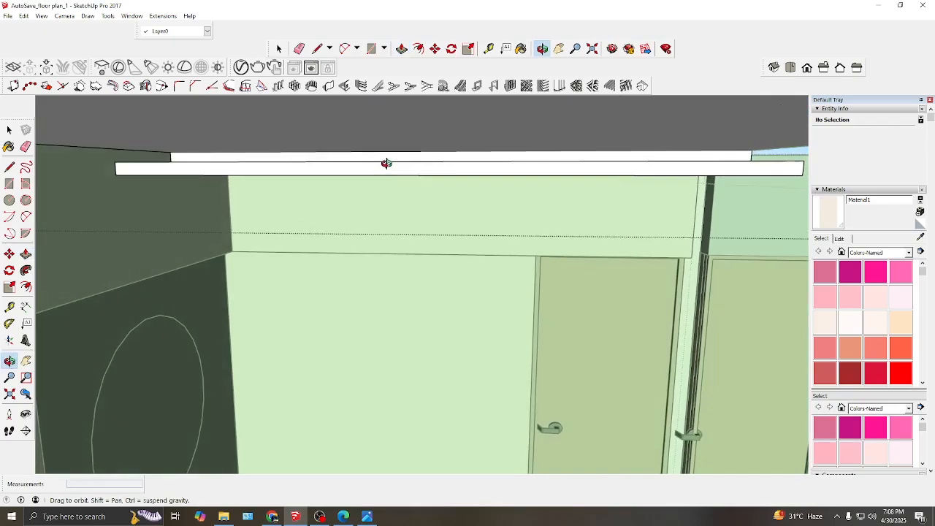
# Place a V-Ray rectangle light along the ceiling cove and review its settings in the V-Ray Asset Editor
pyautogui.click(254, 165)
pyautogui.press('t')
pyautogui.scroll(3, 739, 183)
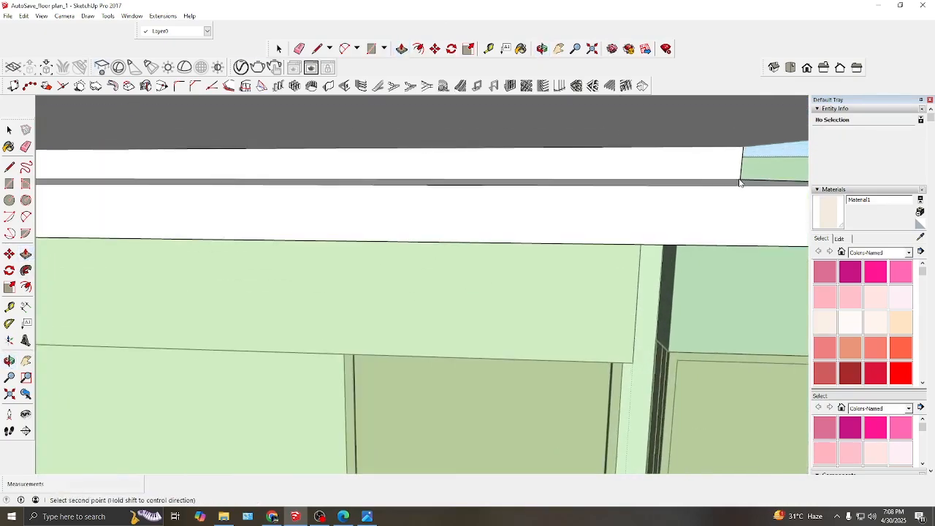
pyautogui.press('space')
pyautogui.click(739, 162)
pyautogui.click(541, 48)
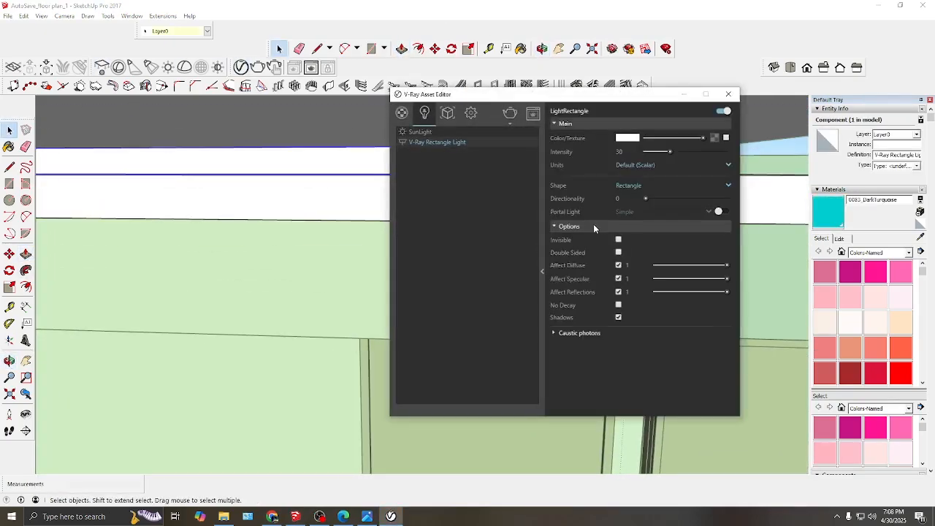
pyautogui.click(733, 97)
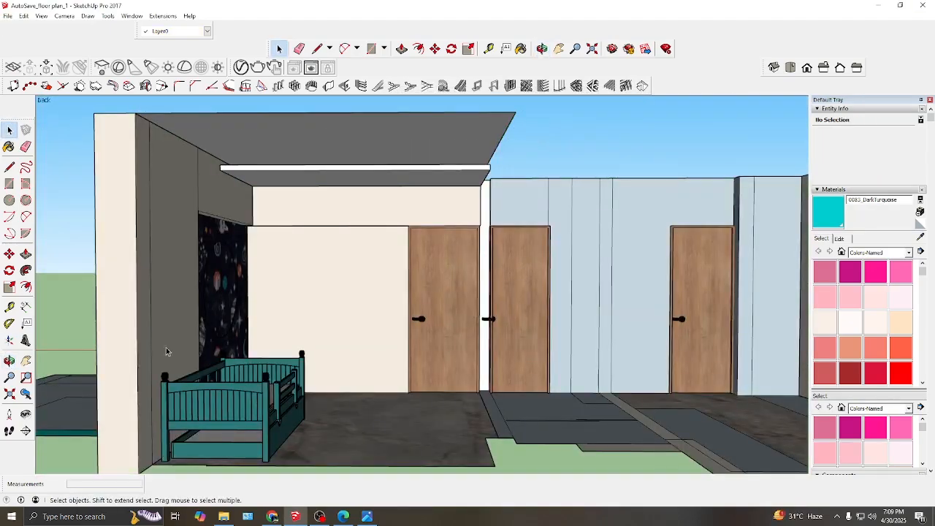
# Check the room's reference photo and draw a floor rectangle of about 10.3 ft² in the corner beside the bed
pyautogui.moveTo(165, 351); pyautogui.dragTo(190, 321, button='middle')
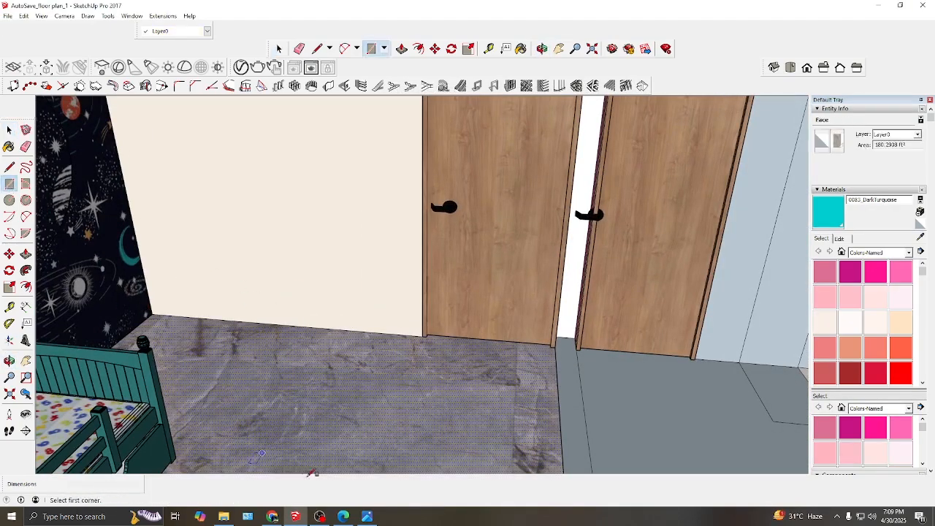
pyautogui.click(342, 516)
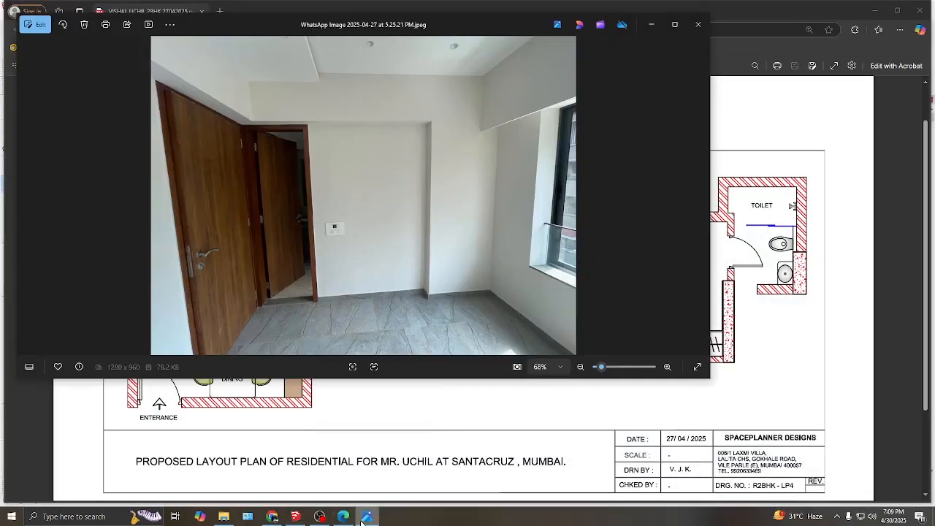
pyautogui.click(295, 516)
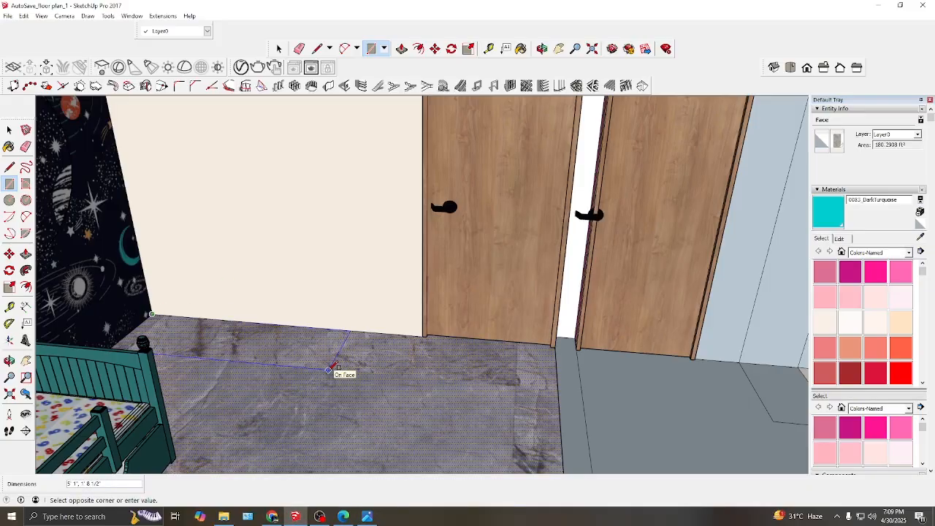
pyautogui.moveTo(308, 373); pyautogui.dragTo(211, 402, button='middle')
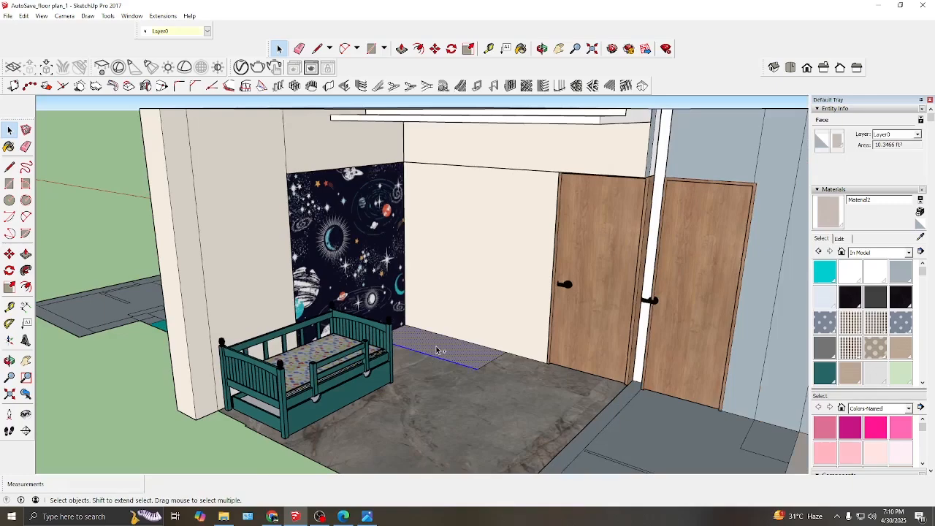
# Group the floor rectangle beside the bed and open the group for editing
pyautogui.rightClick(436, 352)
pyautogui.click(465, 257)
pyautogui.doubleClick(432, 339)
pyautogui.doubleClick(435, 341)
# Pull the grouped rectangle up 7' into a wardrobe block and leave the Push/Pull tool
pyautogui.press('p')
pyautogui.moveTo(435, 340); pyautogui.dragTo(452, 256)
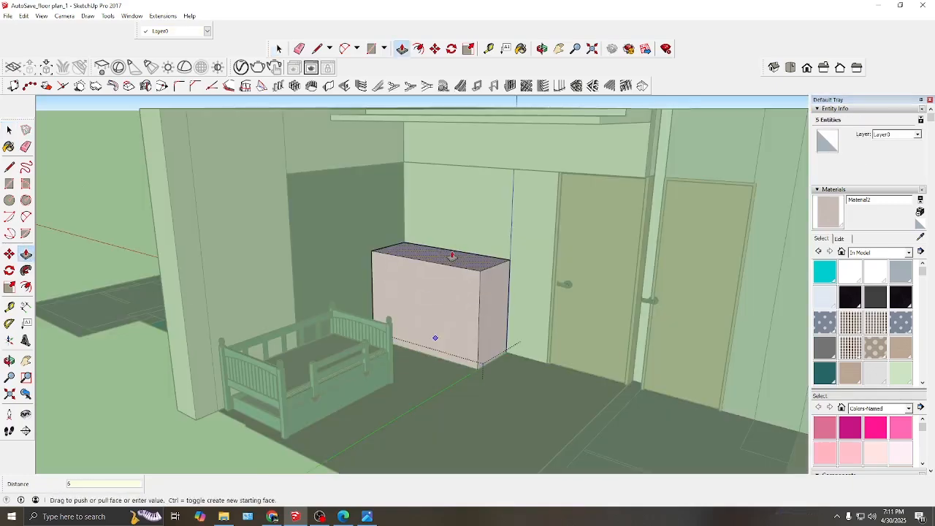
pyautogui.write('84')
pyautogui.press('Return')
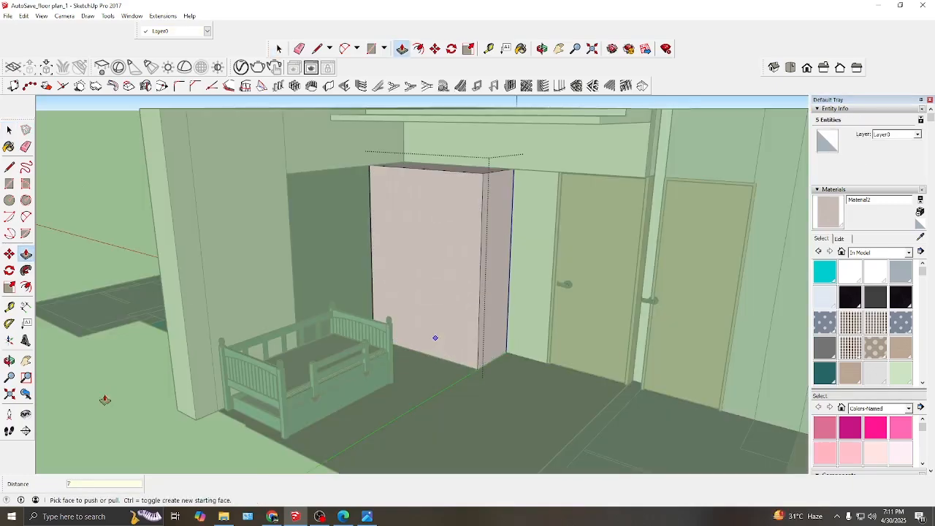
pyautogui.press('space')
# Select the wall face above the wardrobe and doors and make it a group
pyautogui.scroll(5, 340, 197)
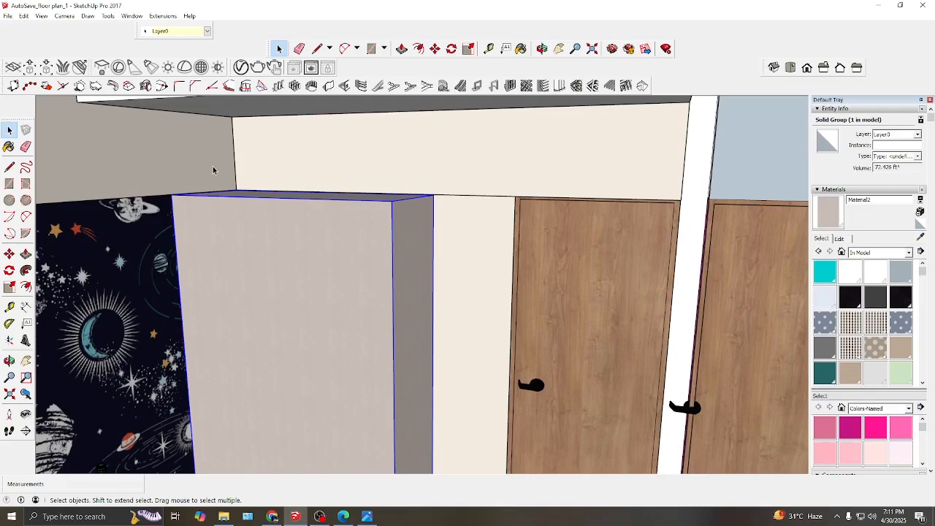
pyautogui.click(312, 160)
pyautogui.doubleClick(324, 144)
pyautogui.rightClick(294, 150)
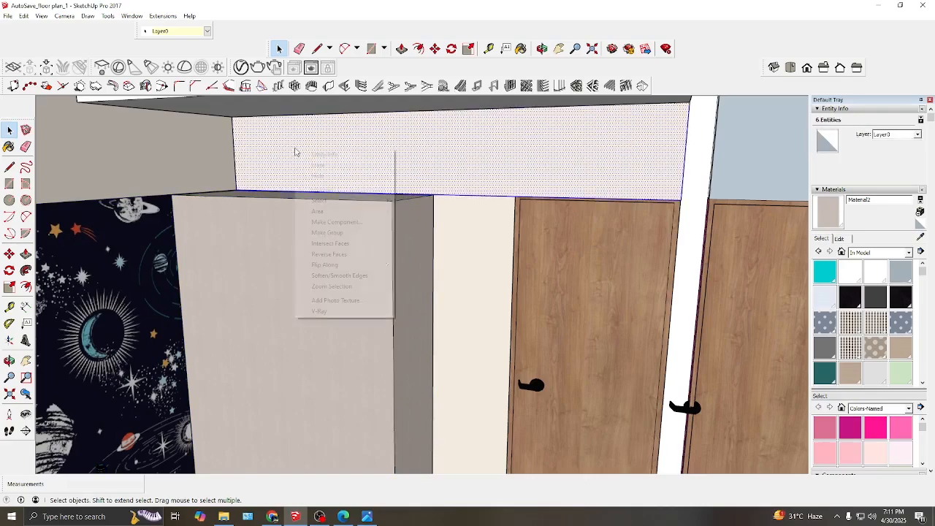
# Pull the grouped wall face above the wardrobe outward to line up with the wardrobe's front
pyautogui.moveTo(244, 201); pyautogui.dragTo(219, 204, button='middle')
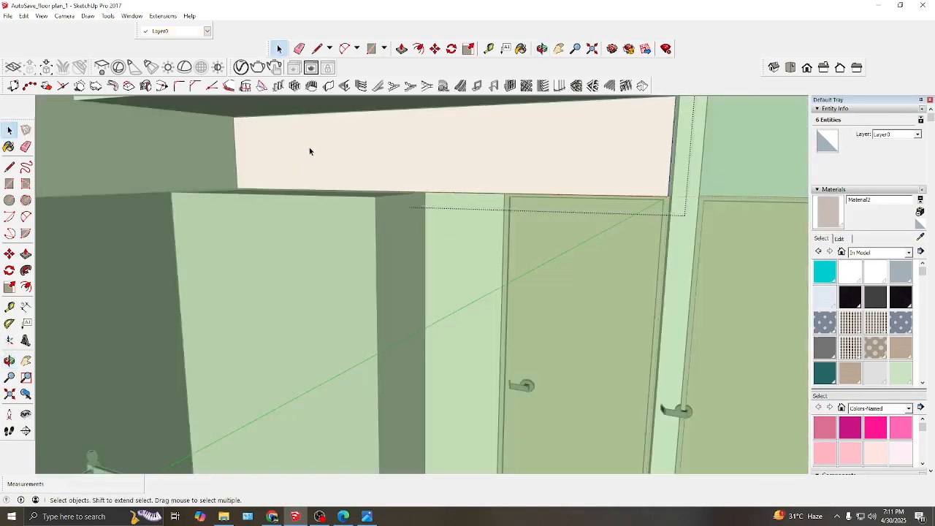
pyautogui.press('p')
pyautogui.moveTo(309, 146); pyautogui.dragTo(335, 223)
pyautogui.moveTo(335, 223); pyautogui.dragTo(271, 263, button='middle')
pyautogui.scroll(-3, 313, 205)
pyautogui.click(279, 49)
pyautogui.click(631, 110)
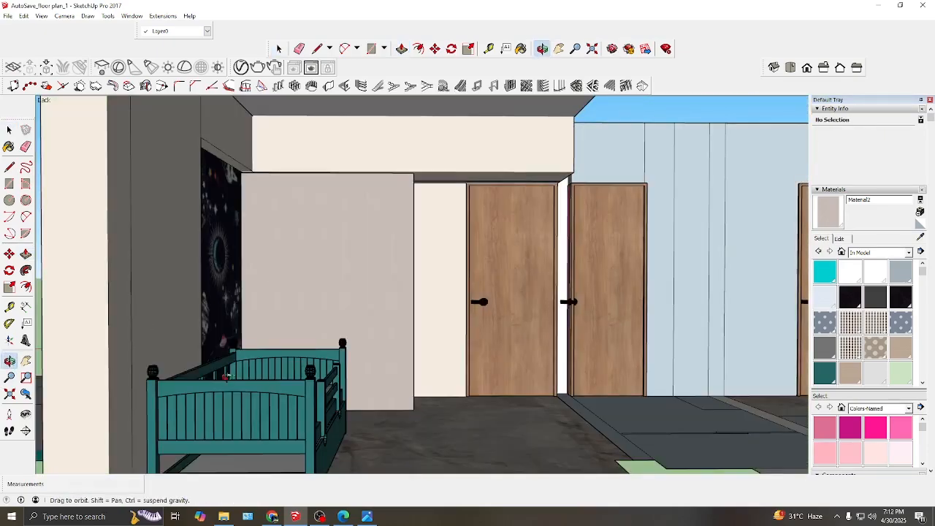
pyautogui.moveTo(227, 376); pyautogui.dragTo(235, 373)
pyautogui.click(9, 130)
pyautogui.doubleClick(283, 208)
pyautogui.click(283, 207)
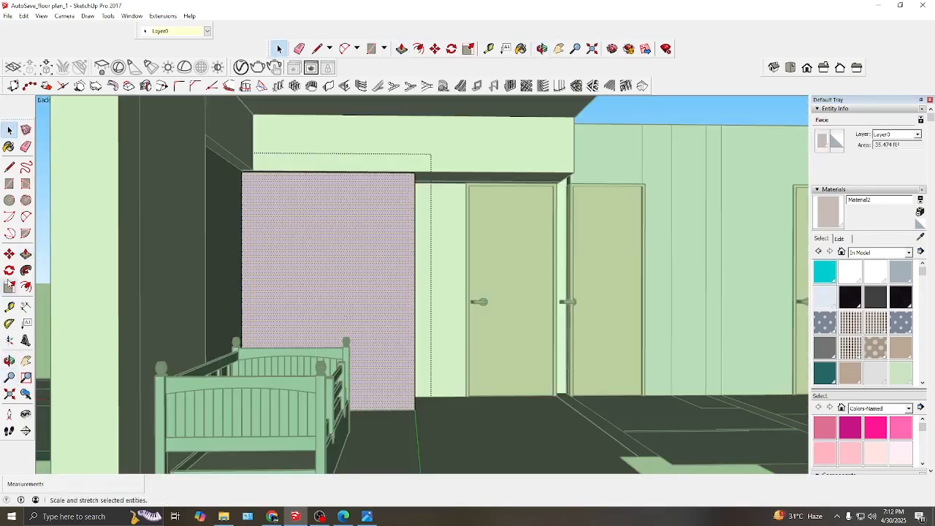
pyautogui.click(10, 307)
pyautogui.scroll(3, 250, 179)
pyautogui.scroll(-2, 340, 230)
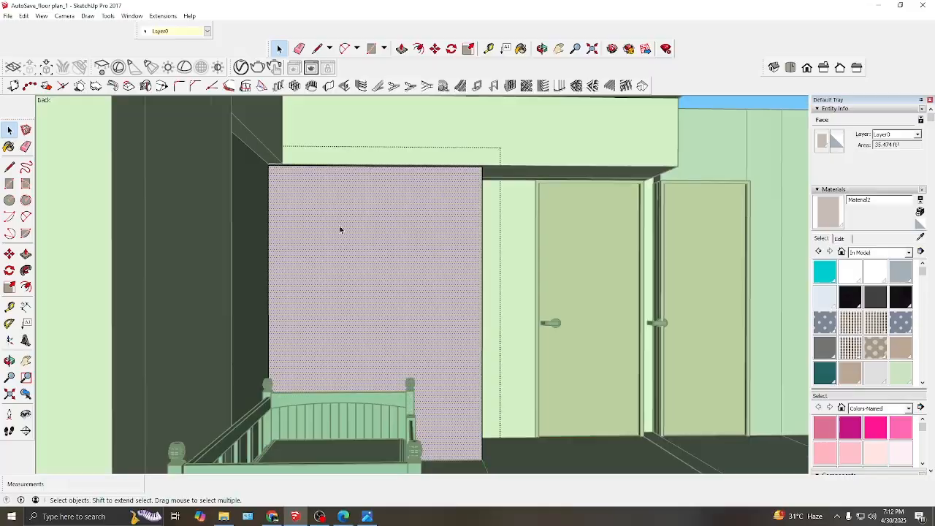
pyautogui.press('l')
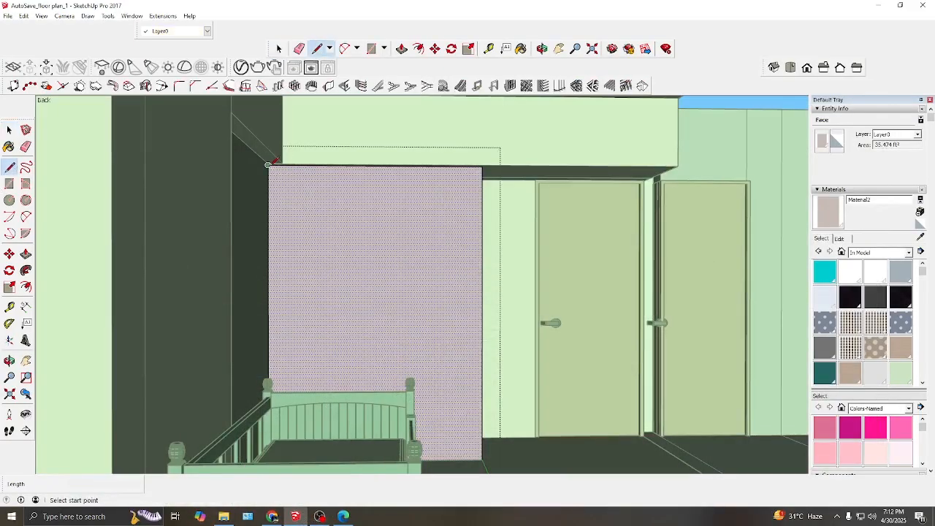
pyautogui.press('space')
# Hide the bed and the side wall group so the wardrobe front is unobstructed
pyautogui.moveTo(219, 160); pyautogui.dragTo(314, 373, button='middle')
pyautogui.press('Escape')
pyautogui.click(321, 376)
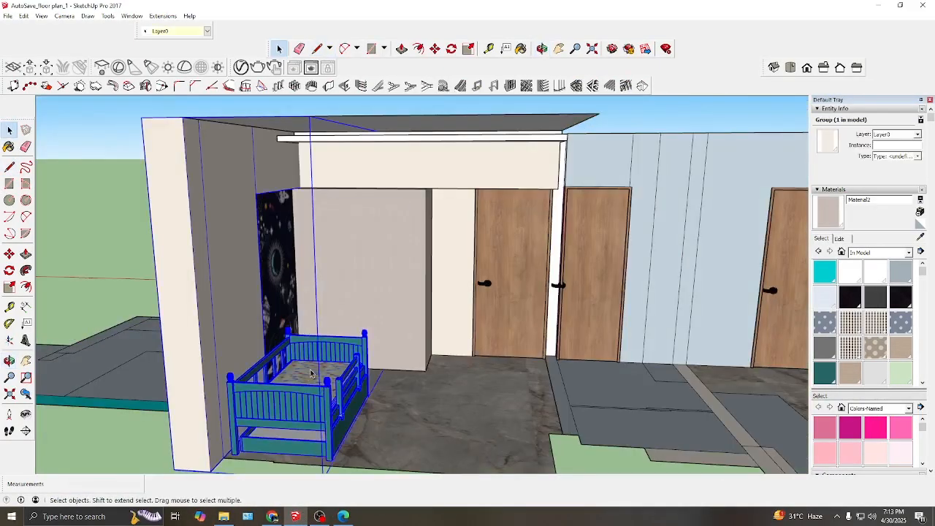
pyautogui.rightClick(316, 381)
pyautogui.click(339, 234)
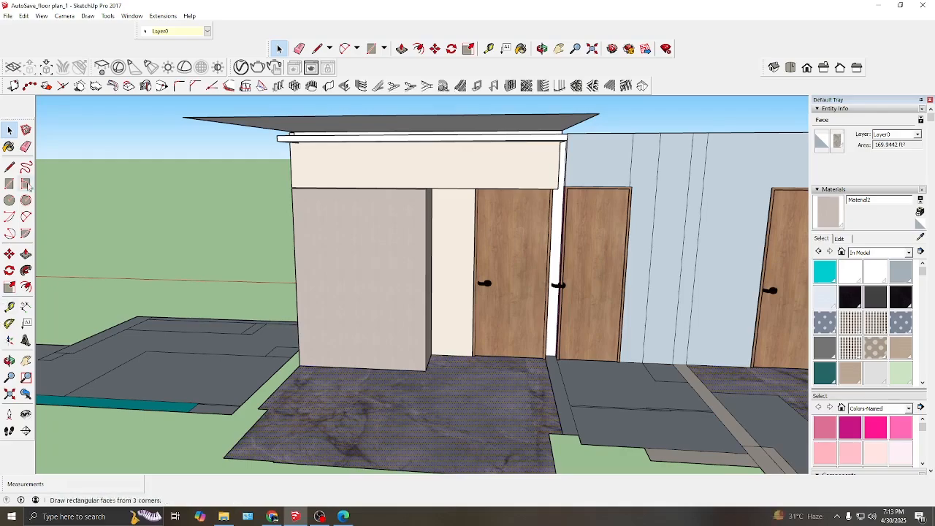
# Open the wardrobe group and draw a full-height vertical line on its front, close to the edge on the bed side
pyautogui.doubleClick(352, 243)
pyautogui.press('l')
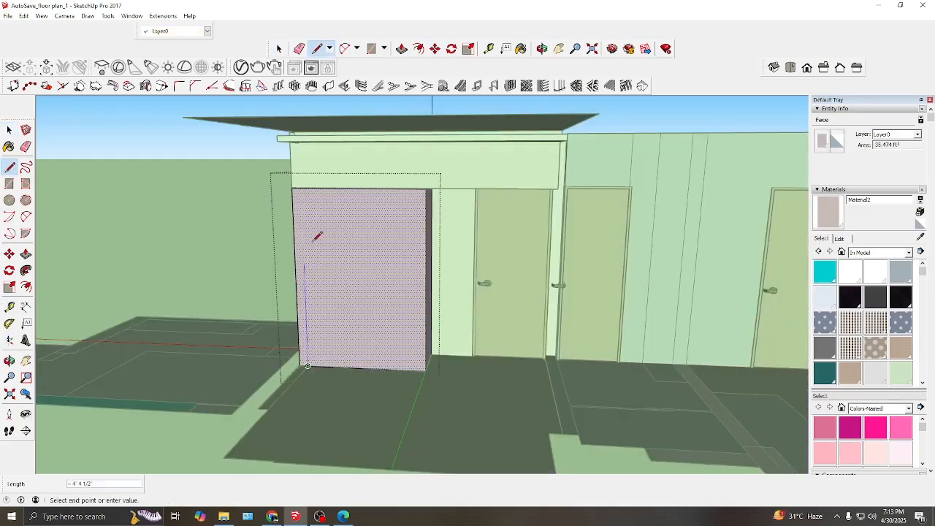
pyautogui.click(301, 189)
pyautogui.press('space')
pyautogui.click(344, 252)
pyautogui.moveTo(343, 254); pyautogui.dragTo(336, 302, button='middle')
pyautogui.click(840, 67)
pyautogui.scroll(2, 410, 276)
pyautogui.press('Escape')
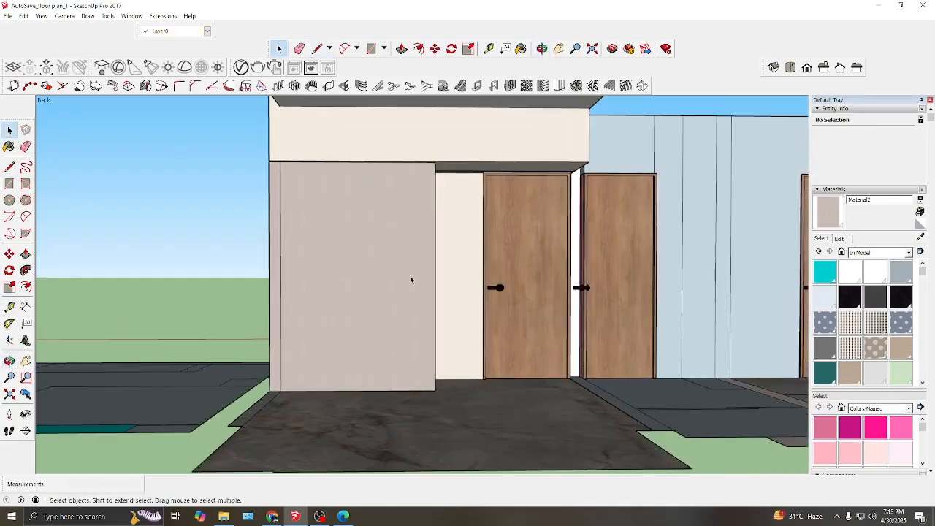
# Open the panel group above the wardrobe and select its front face
pyautogui.doubleClick(351, 253)
pyautogui.click(352, 253)
pyautogui.click(169, 239)
pyautogui.doubleClick(357, 147)
pyautogui.click(357, 146)
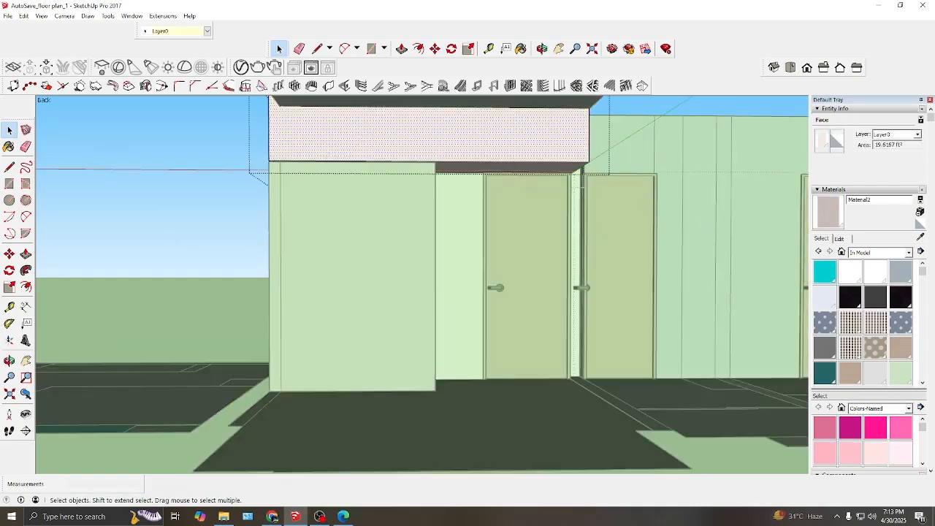
pyautogui.click(921, 212)
pyautogui.click(519, 286)
pyautogui.click(257, 23)
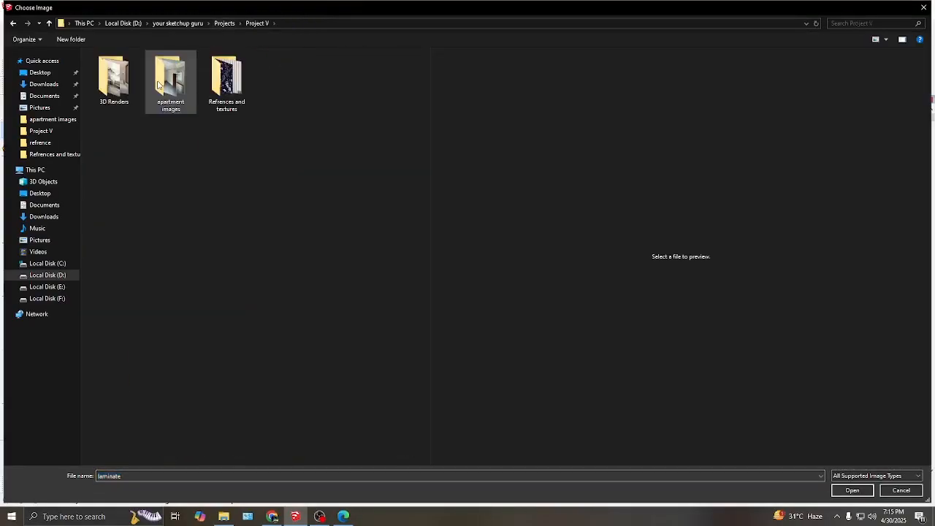
pyautogui.doubleClick(226, 79)
pyautogui.click(319, 85)
pyautogui.doubleClick(319, 85)
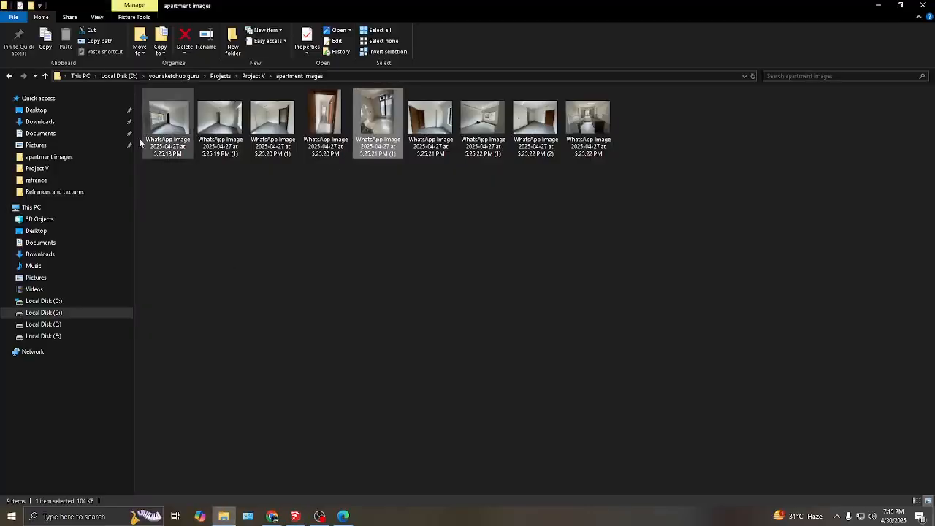
# Switch to File Explorer and open the light fluted panel image from the Refrences and textures folder for viewing
pyautogui.hotkey('alt', 'Left')
pyautogui.doubleClick(273, 120)
pyautogui.rightClick(365, 107)
pyautogui.click(391, 149)
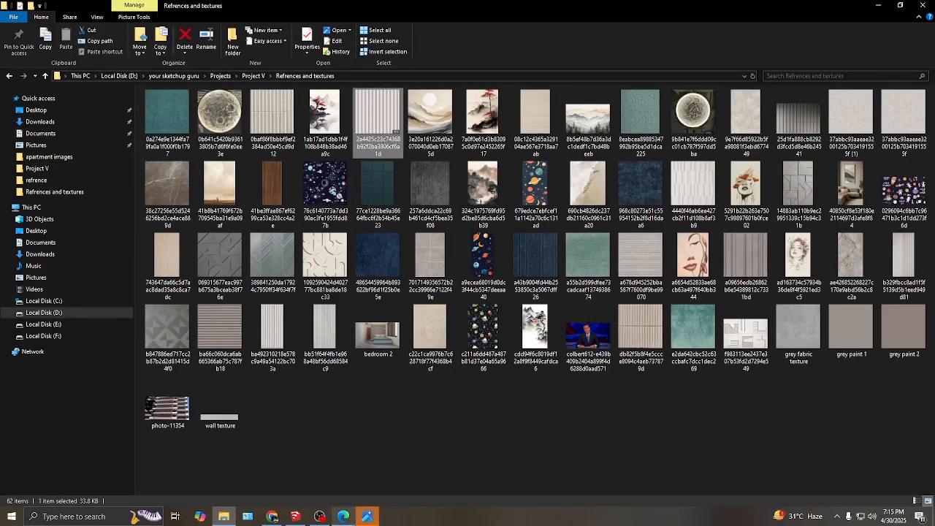
# Crop the fluted panel image to 715 x 635, removing the 073 label, and save it
pyautogui.moveTo(363, 300); pyautogui.dragTo(364, 282)
pyautogui.moveTo(364, 97); pyautogui.dragTo(364, 107)
pyautogui.moveTo(483, 193); pyautogui.dragTo(473, 201)
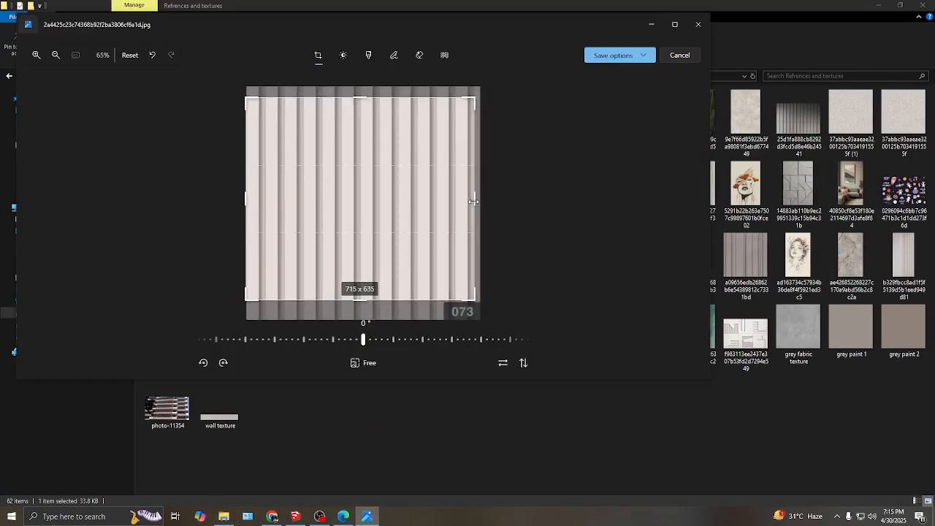
pyautogui.click(619, 55)
pyautogui.click(600, 88)
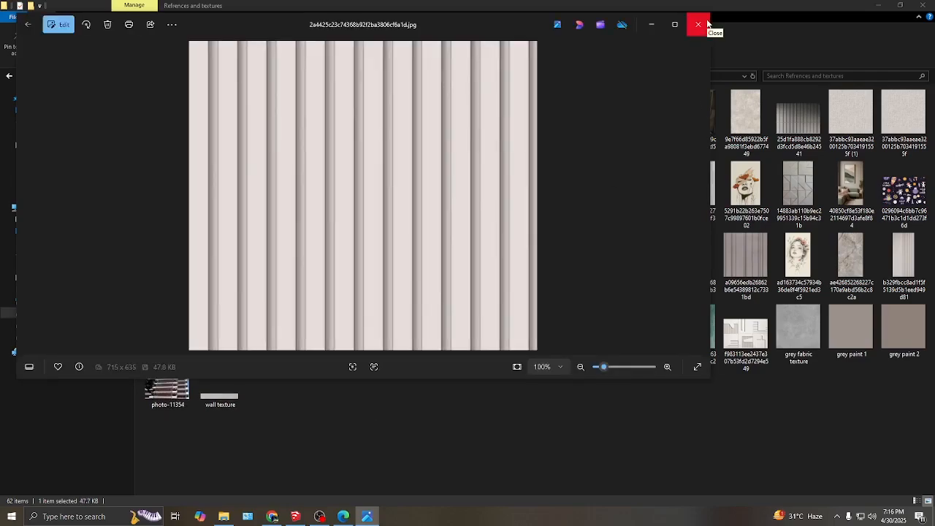
# Reopen the crop editor to trim the fluted image's edge, save it, and return to SketchUp
pyautogui.hotkey('ctrl', 'e')
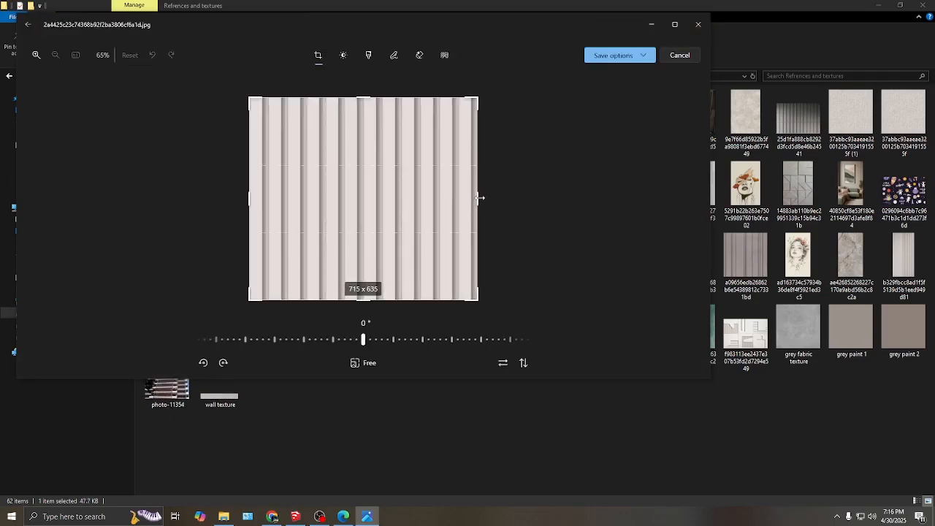
pyautogui.click(618, 55)
pyautogui.click(698, 25)
pyautogui.click(878, 5)
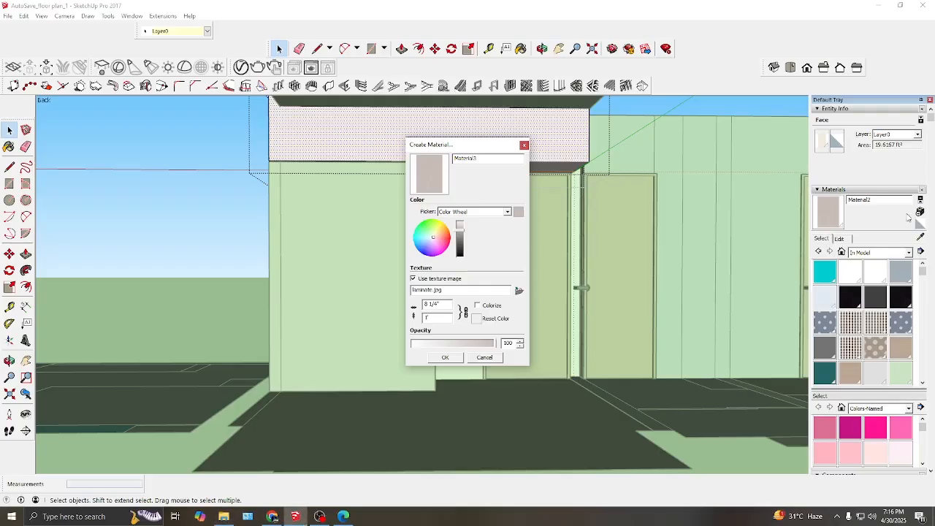
# Create the material Material3 using the cropped fluted panel image from Project V as its texture
pyautogui.click(518, 290)
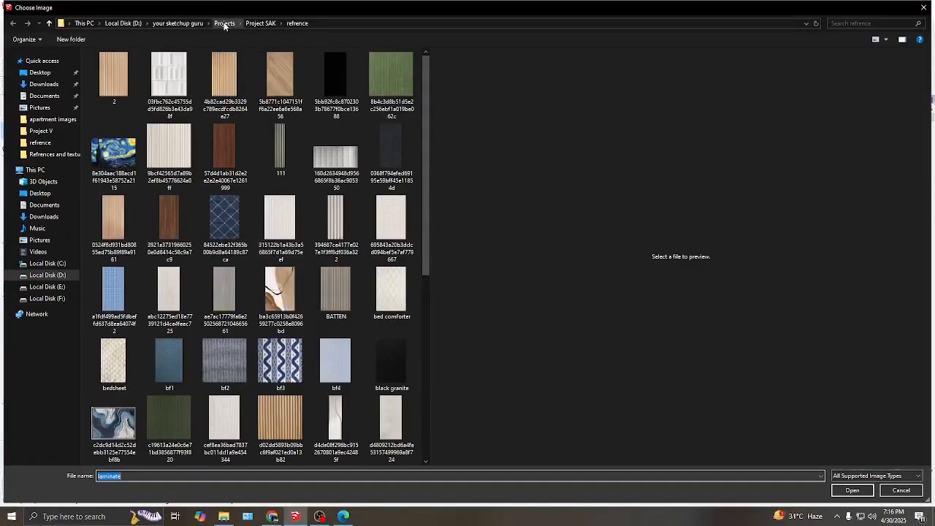
pyautogui.click(224, 24)
pyautogui.doubleClick(226, 83)
pyautogui.click(851, 490)
pyautogui.click(443, 355)
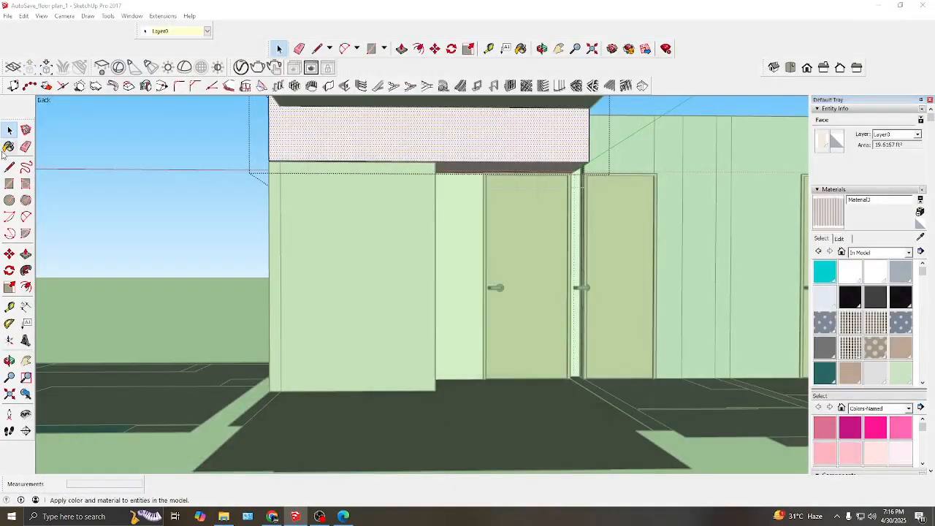
# Paint the front face of the panel above the wardrobe with the fluted material and open that material for editing
pyautogui.click(9, 146)
pyautogui.scroll(5, 460, 115)
pyautogui.click(839, 239)
pyautogui.scroll(-5, 159, 152)
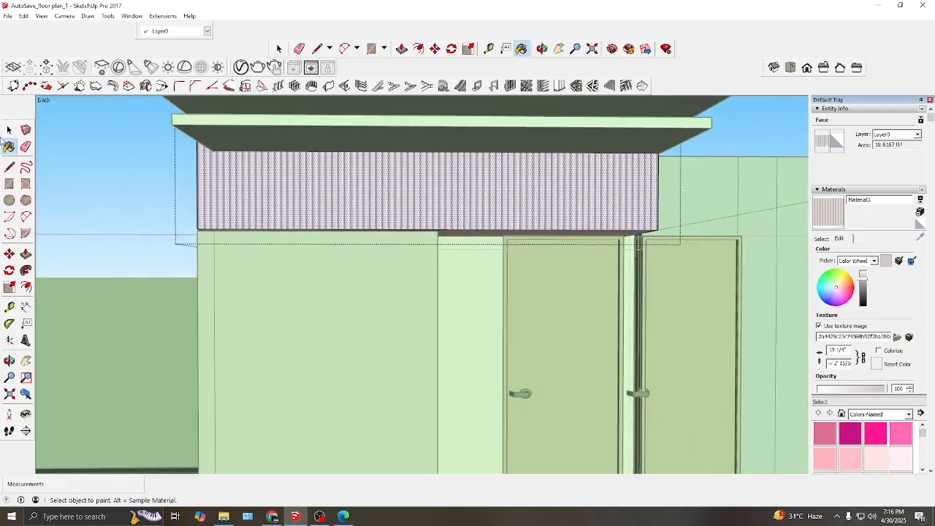
# Open the wardrobe group and apply the fluted material to the narrow vertical strip at its outer edge
pyautogui.press('space')
pyautogui.doubleClick(219, 269)
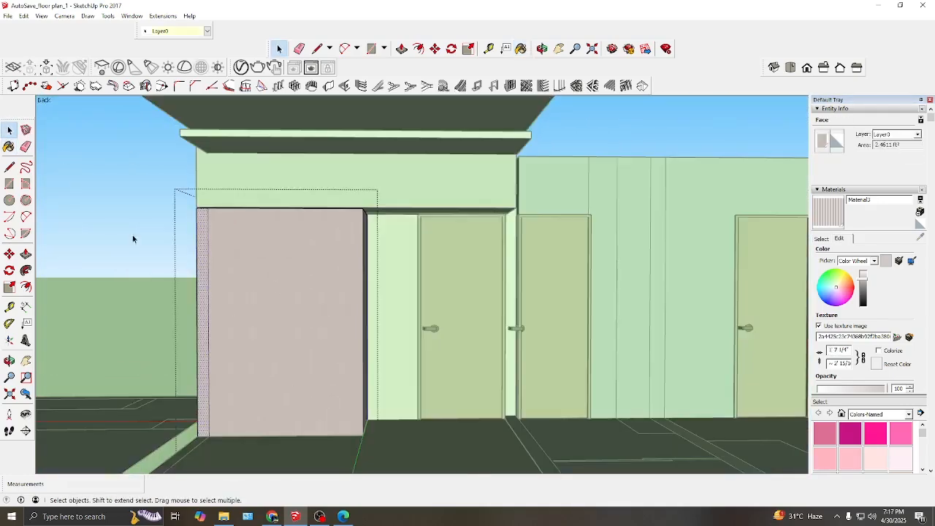
pyautogui.click(102, 184)
# Split the wardrobe's remaining front face into two equal doors with a vertical centre line and close the group
pyautogui.doubleClick(296, 266)
pyautogui.click(296, 266)
pyautogui.scroll(-1, 296, 266)
pyautogui.press('l')
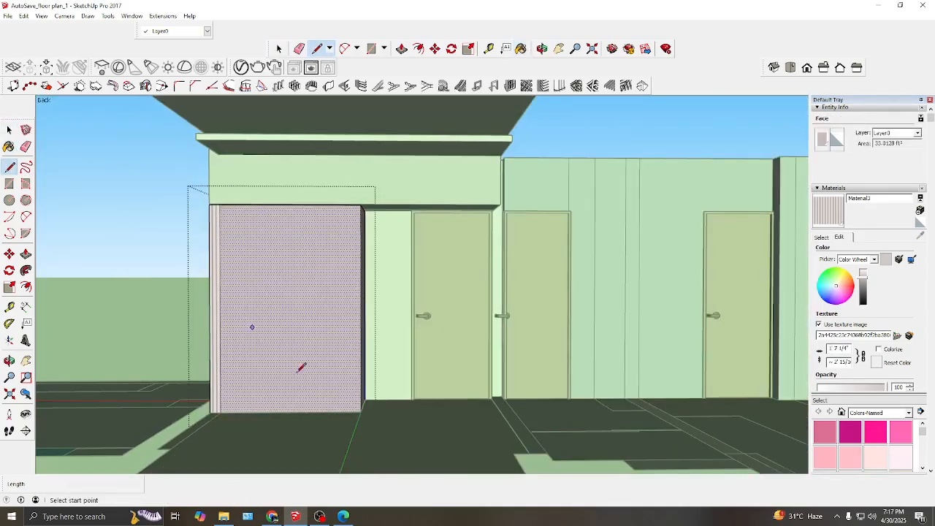
pyautogui.click(10, 130)
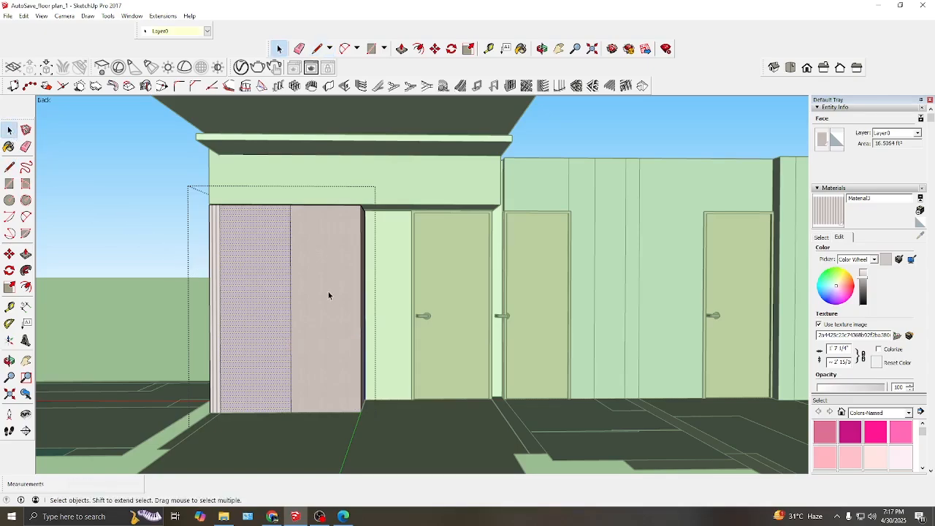
pyautogui.click(104, 160)
pyautogui.scroll(1, 462, 389)
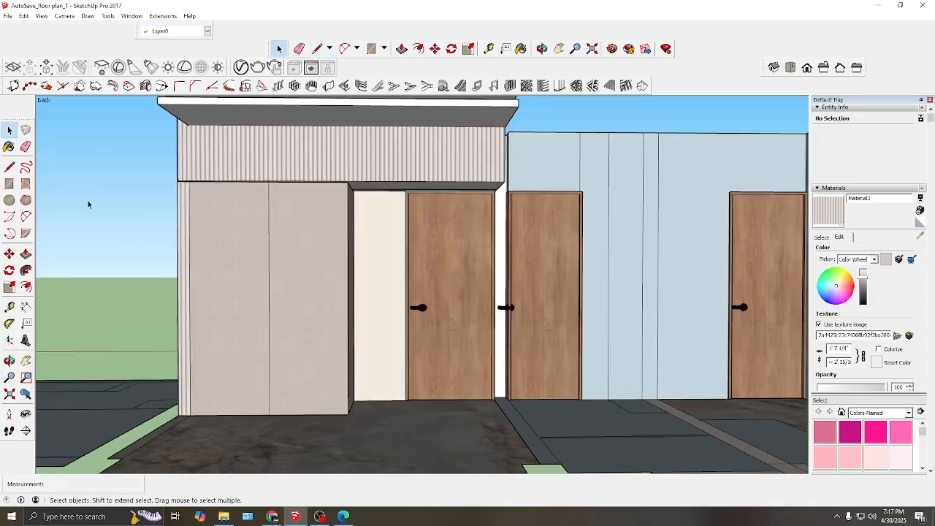
pyautogui.click(9, 361)
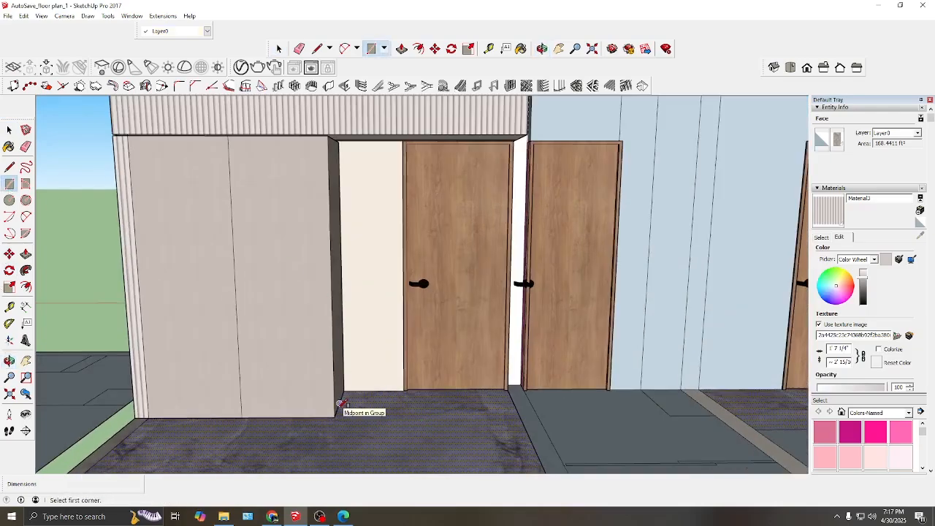
pyautogui.press('space')
pyautogui.scroll(-1, 266, 174)
pyautogui.scroll(-1, 219, 187)
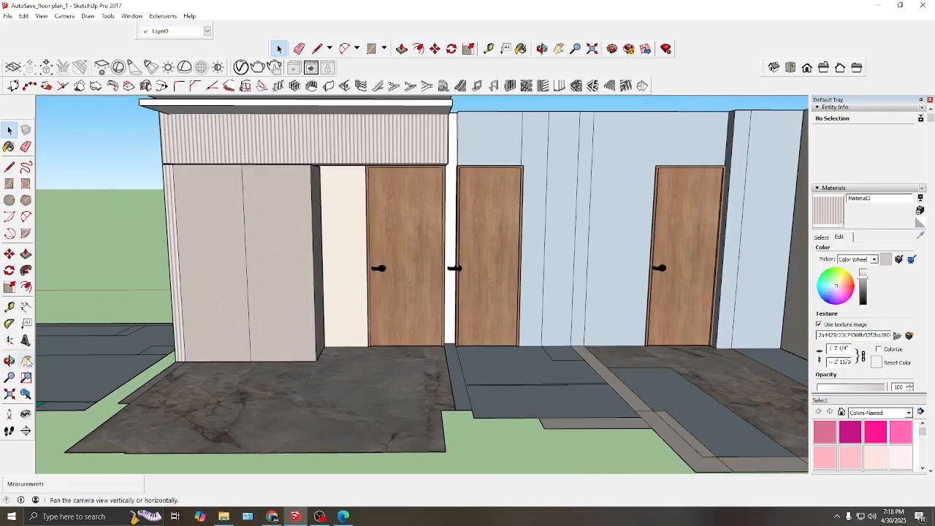
pyautogui.click(10, 361)
pyautogui.moveTo(205, 325); pyautogui.dragTo(261, 173)
pyautogui.scroll(-1, 260, 183)
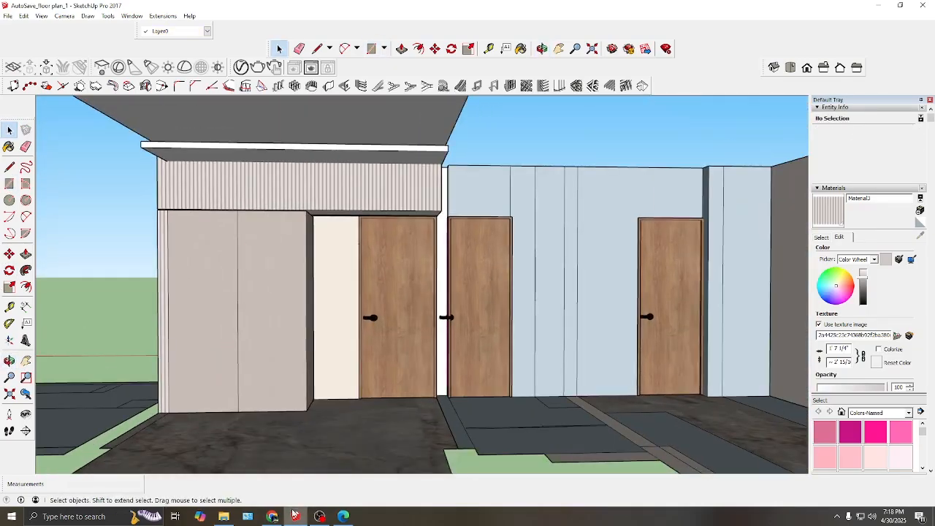
# Reopen the wardrobe group and divide each of the two doors in half with a vertical line
pyautogui.doubleClick(254, 321)
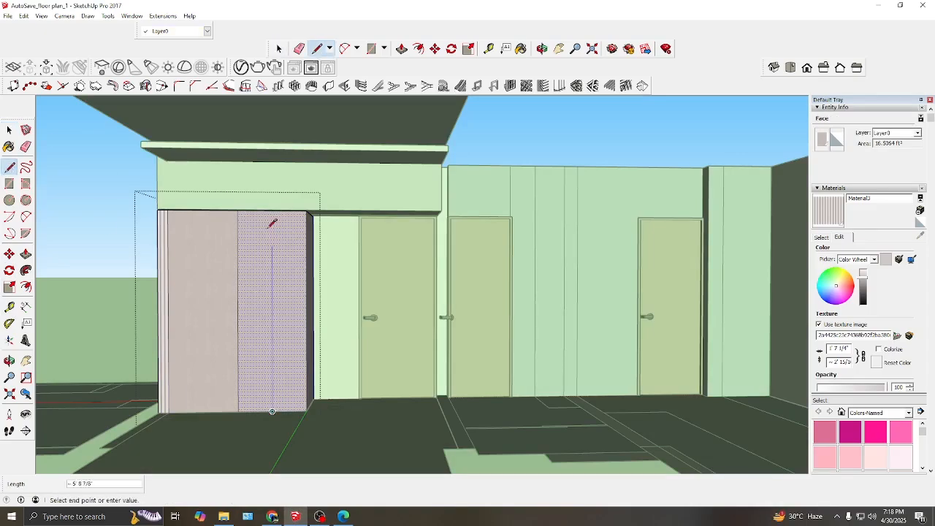
pyautogui.click(9, 130)
pyautogui.click(89, 181)
pyautogui.doubleClick(276, 290)
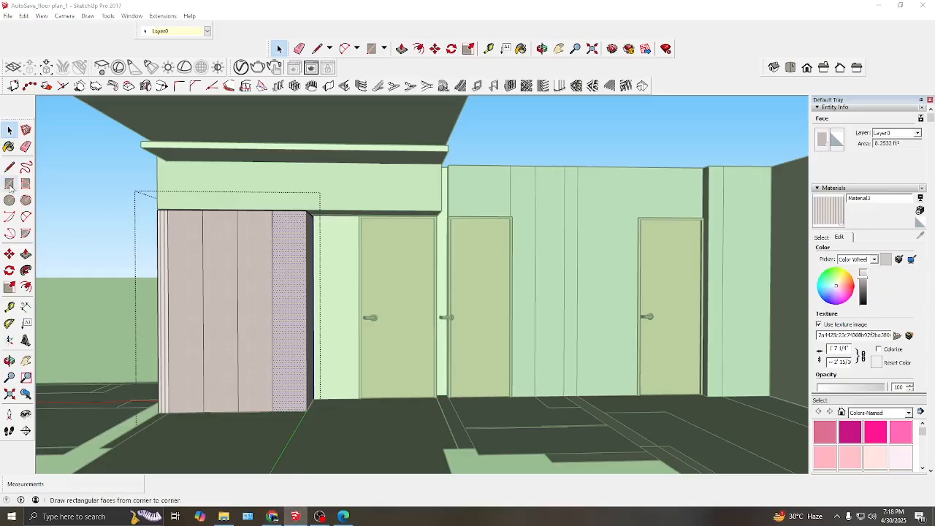
# Outline a narrow full-height strip down the middle of the wardrobe door nearer the room doors
pyautogui.click(10, 185)
pyautogui.scroll(5, 272, 387)
pyautogui.click(274, 431)
# Draw a vertical centre line and a parallel line beside it on the other wardrobe door to form a narrow full-height strip
pyautogui.scroll(-1, 275, 427)
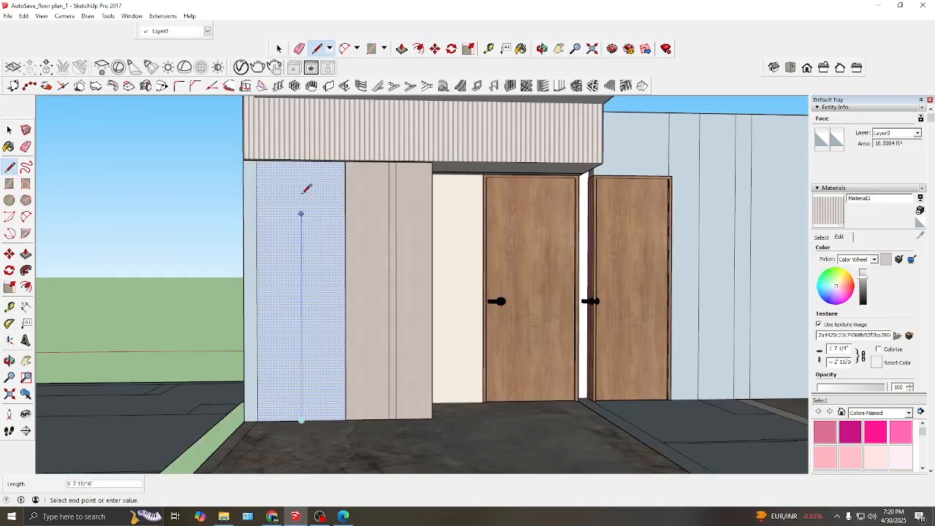
pyautogui.click(302, 161)
pyautogui.press('Escape')
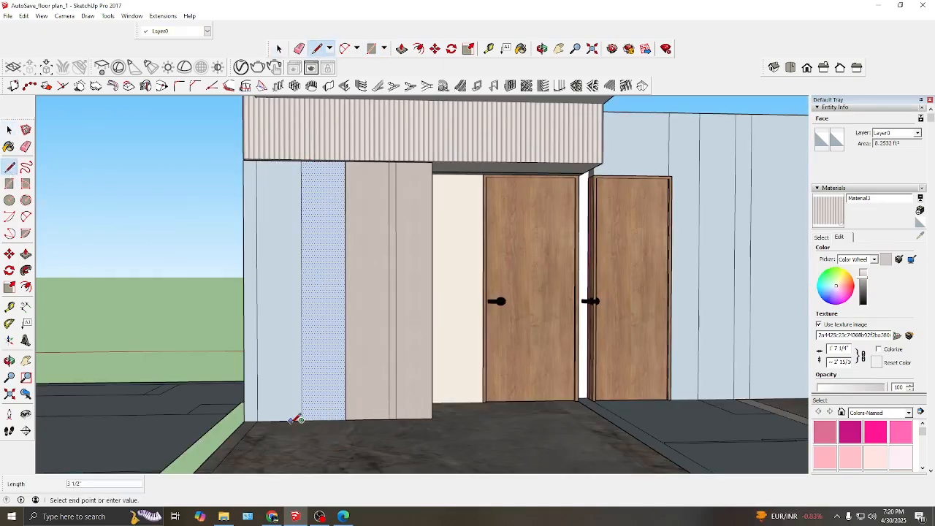
pyautogui.scroll(3, 296, 420)
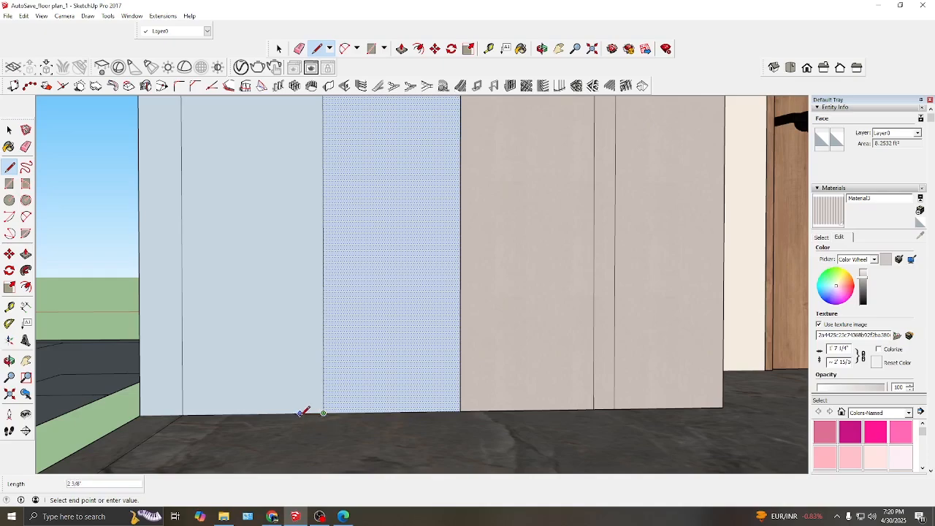
pyautogui.scroll(-5, 301, 413)
pyautogui.press('space')
pyautogui.scroll(3, 365, 214)
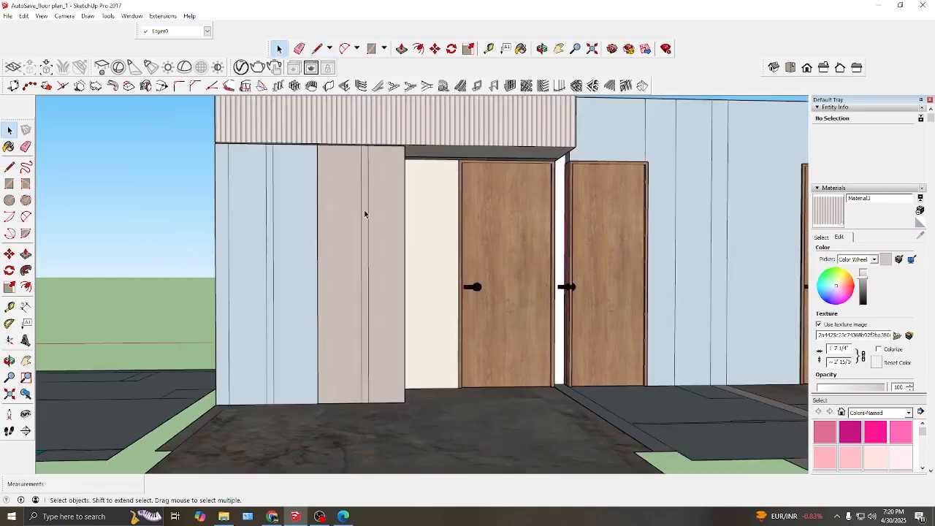
# Paint the narrow full-height strip on the taupe wardrobe door with the in-model material 0128_White
pyautogui.doubleClick(365, 214)
pyautogui.click(365, 216)
pyautogui.click(144, 258)
pyautogui.moveTo(144, 259); pyautogui.dragTo(371, 179, button='middle')
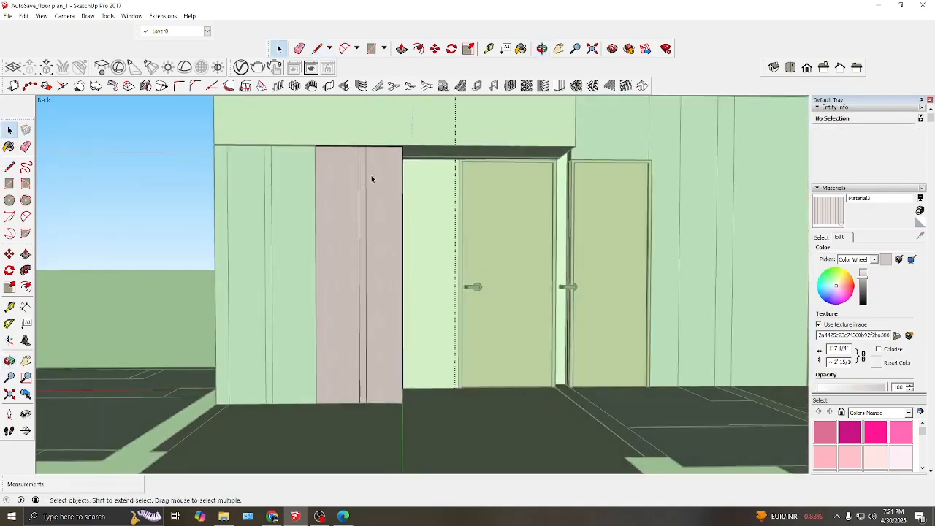
pyautogui.scroll(2, 371, 177)
pyautogui.click(361, 181)
pyautogui.click(822, 238)
pyautogui.click(870, 279)
pyautogui.click(364, 192)
pyautogui.click(9, 130)
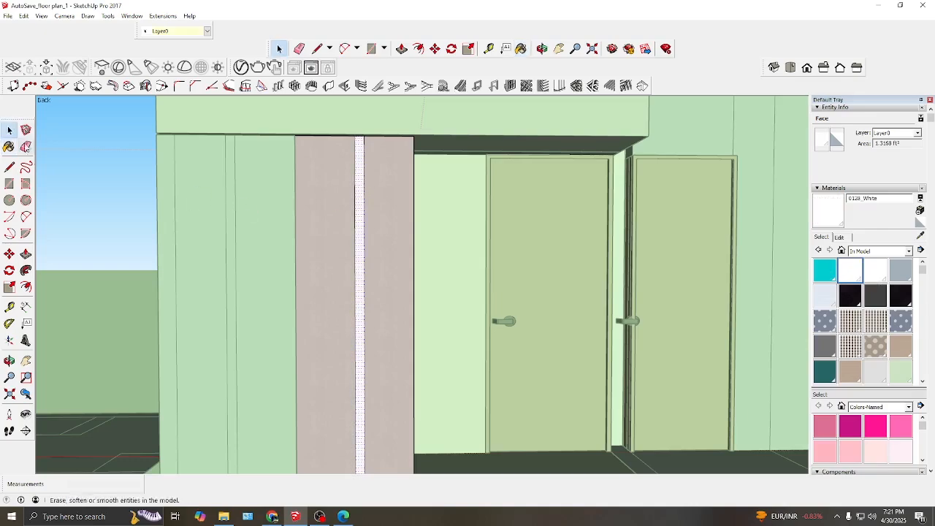
pyautogui.click(144, 241)
# Paint the matching strip on the other, still blue wardrobe door with 0128_White
pyautogui.scroll(-2, 149, 241)
pyautogui.scroll(2, 219, 212)
pyautogui.click(220, 212)
pyautogui.click(352, 217)
pyautogui.click(221, 212)
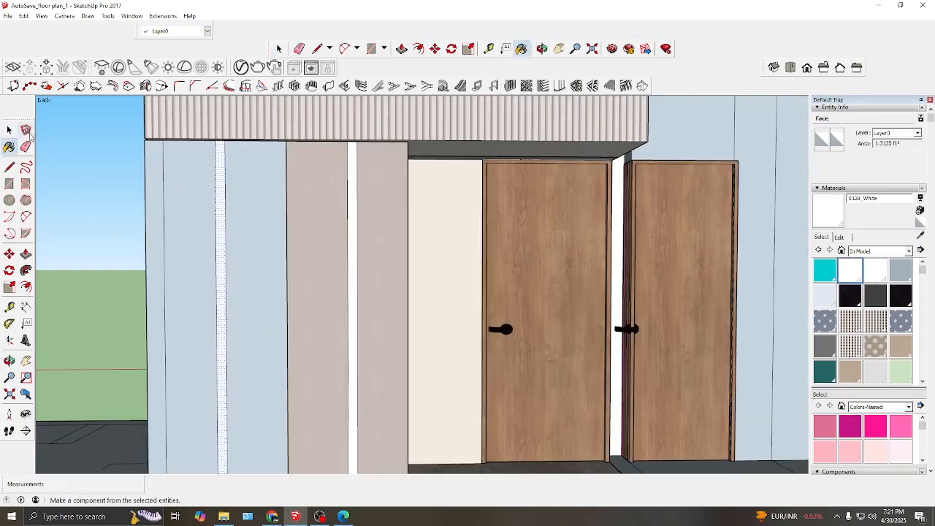
pyautogui.click(10, 130)
pyautogui.click(88, 241)
# Split the white strip of the taupe door lengthwise with a vertical centre line from bottom to top
pyautogui.scroll(-3, 219, 306)
pyautogui.moveTo(256, 336); pyautogui.dragTo(276, 328, button='middle')
pyautogui.scroll(1, 349, 328)
pyautogui.scroll(3, 348, 328)
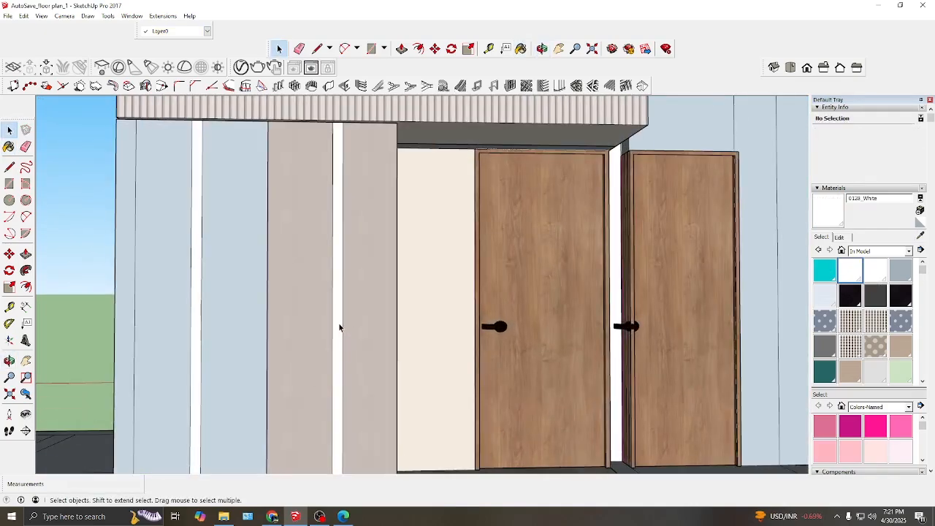
pyautogui.click(339, 325)
pyautogui.click(317, 48)
pyautogui.scroll(2, 333, 452)
pyautogui.click(331, 453)
pyautogui.scroll(-4, 330, 452)
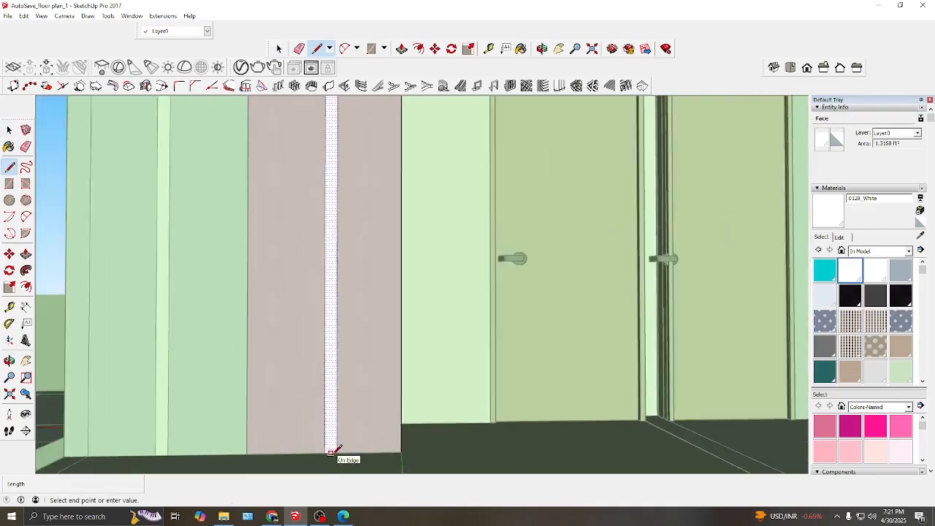
pyautogui.click(329, 137)
pyautogui.scroll(1, 188, 452)
pyautogui.click(10, 130)
pyautogui.click(88, 241)
# Draw a parallel full-height line just beside the centre line, leaving a thin gap between two white bands
pyautogui.scroll(5, 356, 453)
pyautogui.click(340, 434)
pyautogui.press('p')
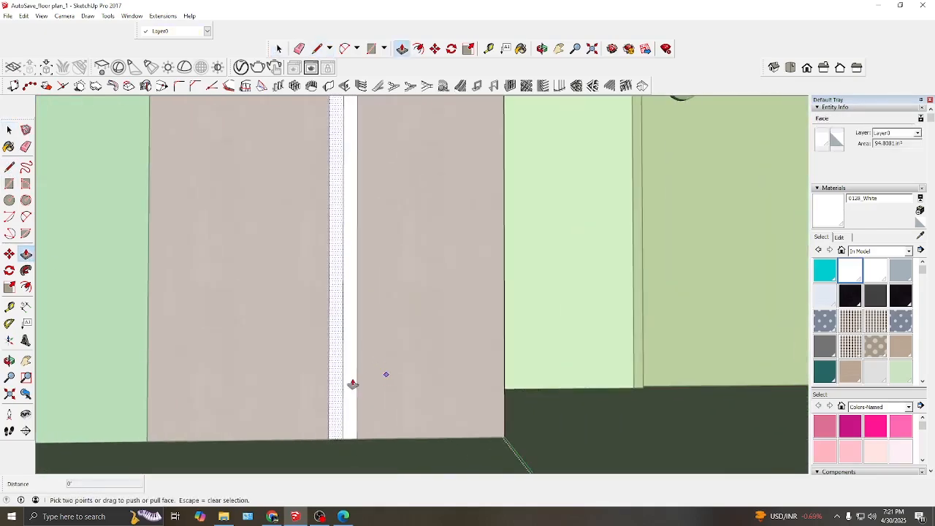
pyautogui.scroll(5, 349, 436)
pyautogui.click(336, 449)
pyautogui.scroll(-9, 336, 448)
pyautogui.scroll(8, 333, 144)
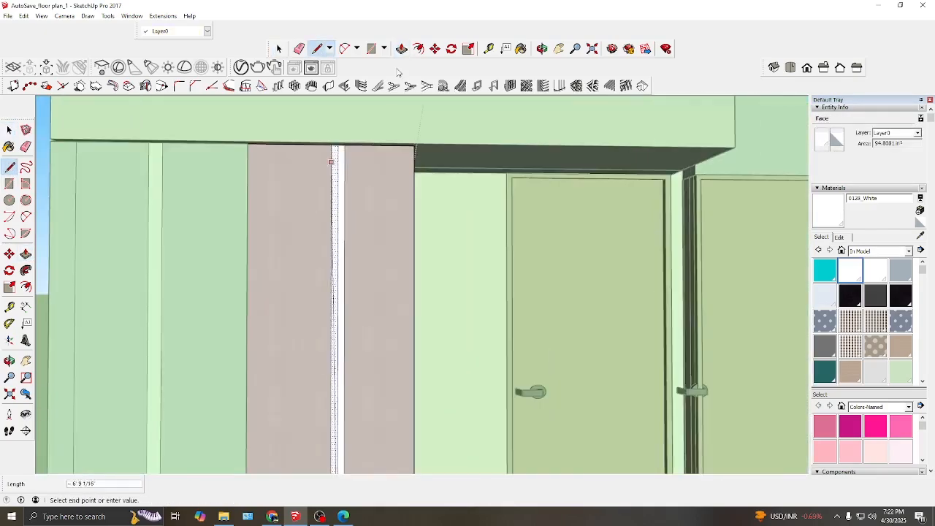
pyautogui.click(311, 150)
pyautogui.scroll(-1, 311, 150)
pyautogui.press('space')
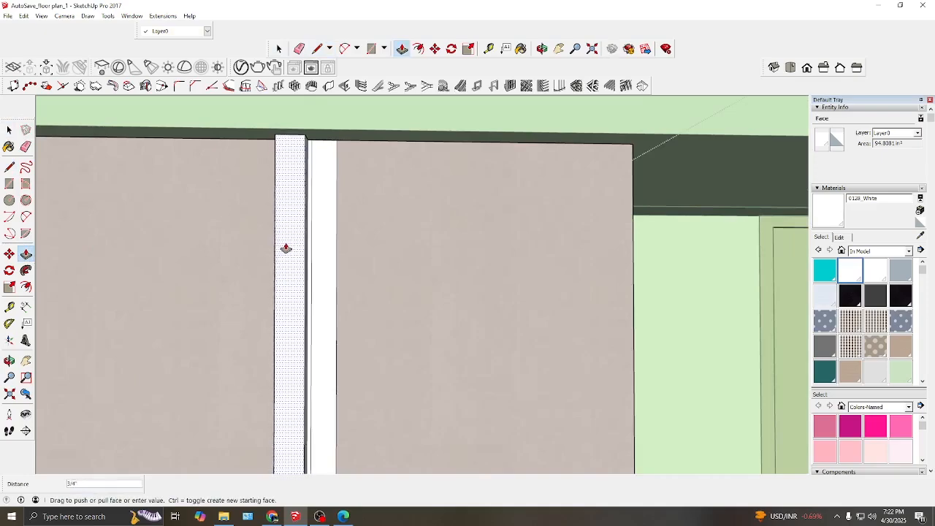
# Try to pull both white bands of the taupe door out 1 inch, and undo the extrusions
pyautogui.write('1')
pyautogui.press('Return')
pyautogui.click(316, 244)
pyautogui.write('1')
pyautogui.press('Return')
pyautogui.scroll(-1, 286, 225)
pyautogui.hotkey('ctrl', 'z')
pyautogui.hotkey('ctrl', 'z')
# Pull the two white bands on either side of the thin gap out 1 inch each and close the group
pyautogui.click(295, 233)
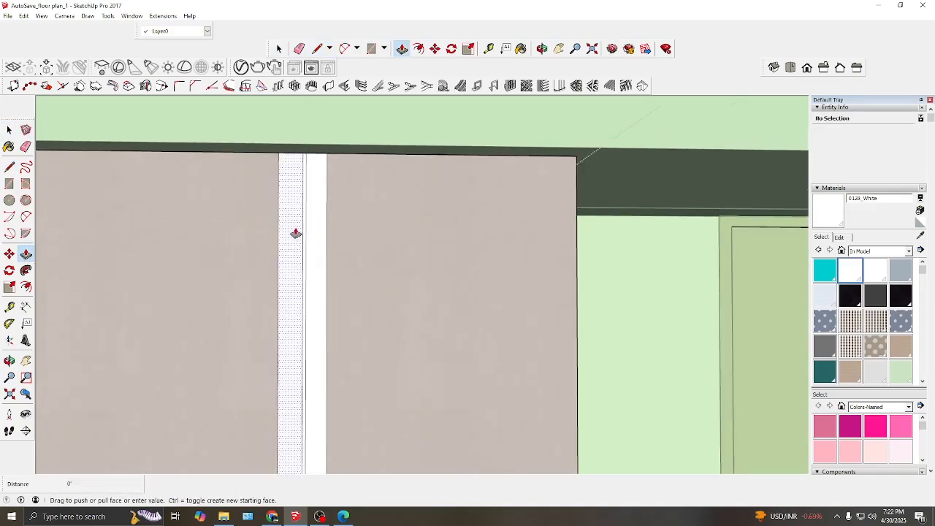
pyautogui.write('1')
pyautogui.press('Return')
pyautogui.click(309, 237)
pyautogui.write('1')
pyautogui.press('Return')
pyautogui.scroll(-6, 348, 177)
pyautogui.scroll(-5, 347, 173)
pyautogui.press('space')
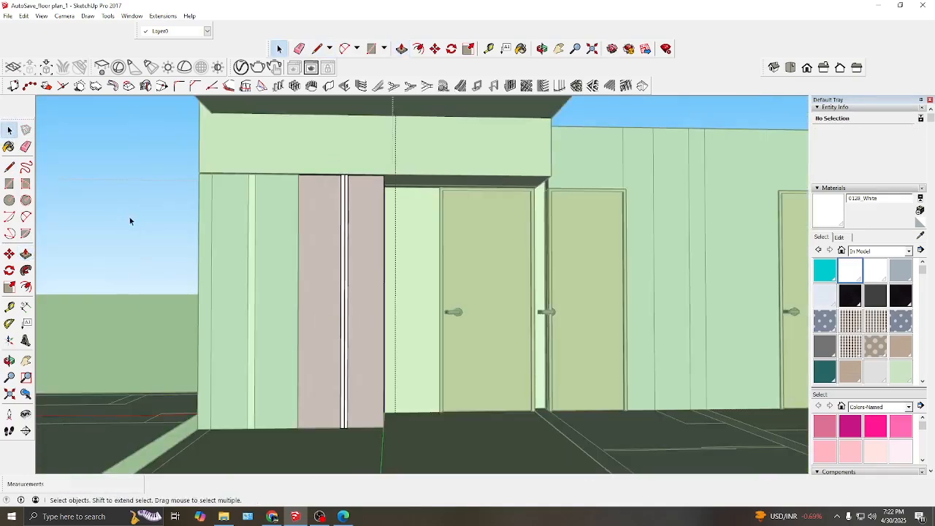
pyautogui.moveTo(130, 217); pyautogui.dragTo(124, 281, button='middle')
pyautogui.click(123, 280)
pyautogui.click(113, 269)
# Open the other wardrobe door's group and draw a vertical centre line along its white strip
pyautogui.scroll(1, 234, 330)
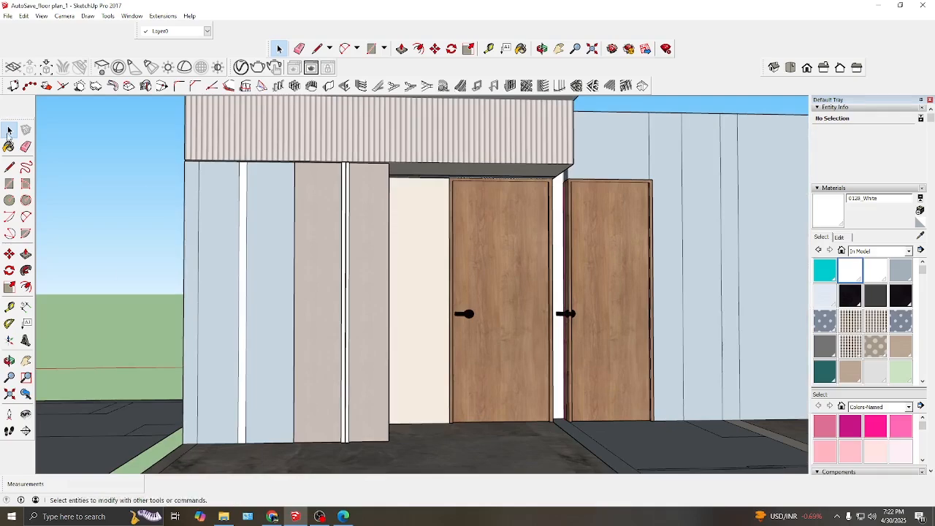
pyautogui.click(262, 275)
pyautogui.scroll(2, 244, 165)
pyautogui.click(244, 197)
pyautogui.press('l')
pyautogui.scroll(-2, 249, 216)
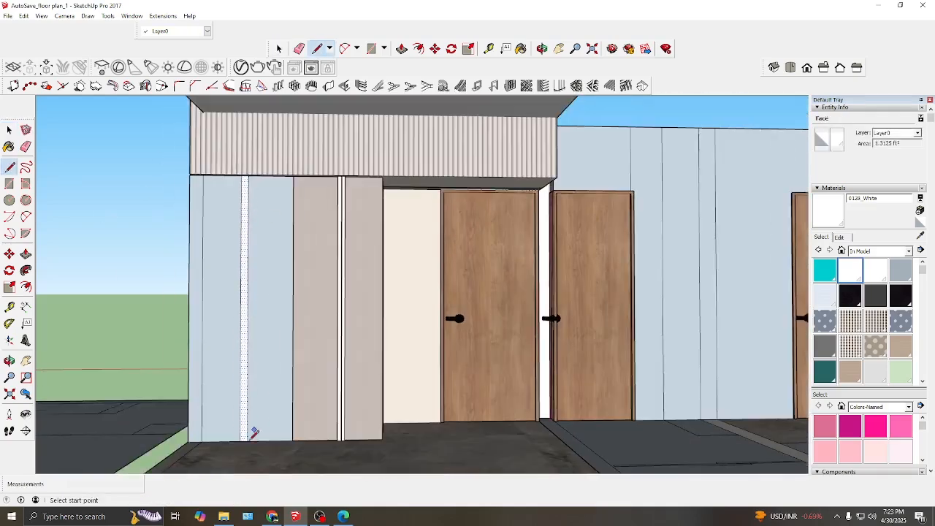
pyautogui.scroll(5, 250, 440)
pyautogui.click(258, 425)
pyautogui.scroll(-3, 269, 173)
pyautogui.scroll(3, 231, 172)
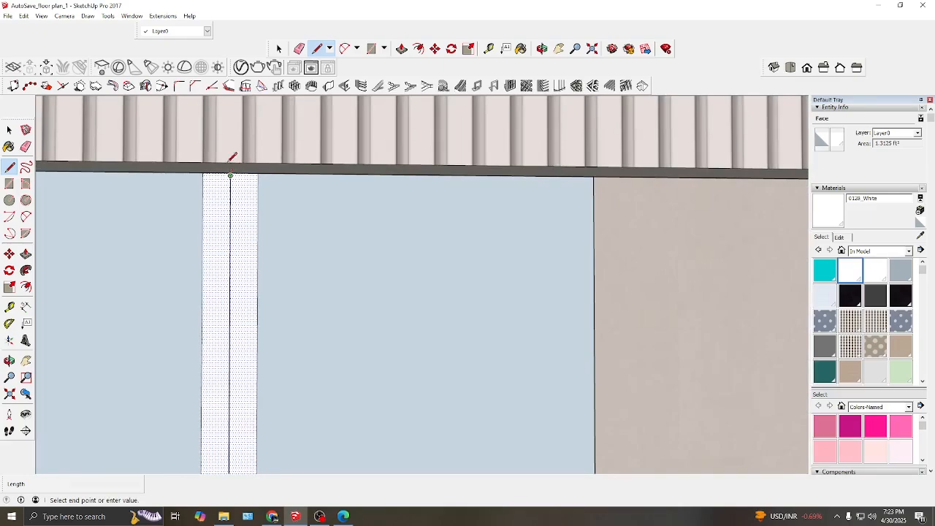
pyautogui.click(230, 175)
pyautogui.scroll(3, 231, 175)
pyautogui.click(266, 204)
pyautogui.scroll(-3, 257, 179)
pyautogui.scroll(3, 238, 379)
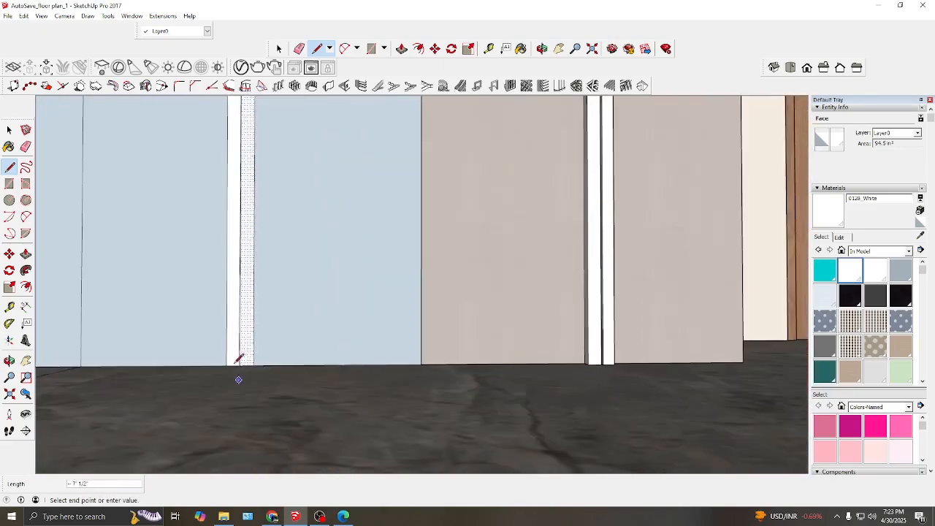
# Measure the gap between the raised bands of the finished door and check that offset beside the new centre line
pyautogui.click(9, 307)
pyautogui.scroll(5, 593, 356)
pyautogui.click(638, 363)
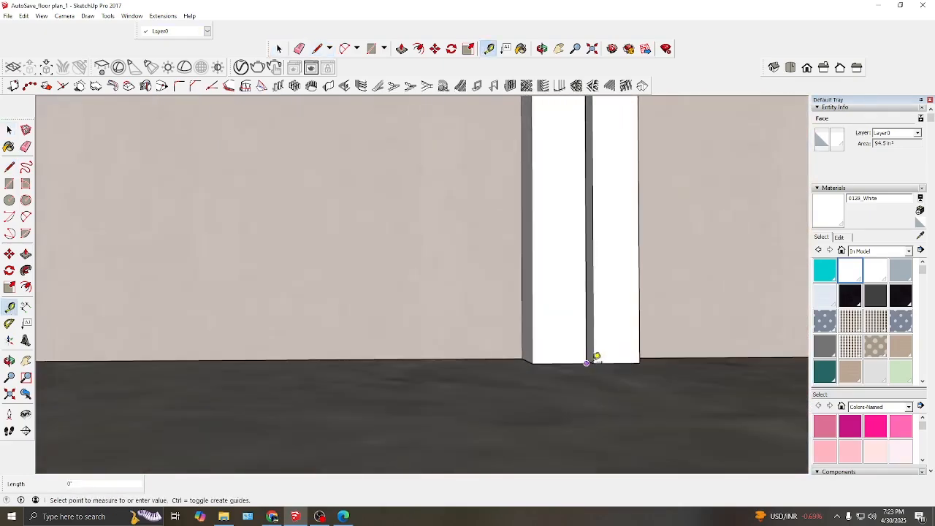
pyautogui.scroll(-2, 593, 359)
pyautogui.press('space')
pyautogui.scroll(-4, 645, 365)
pyautogui.scroll(5, 310, 351)
pyautogui.scroll(2, 310, 351)
pyautogui.press('t')
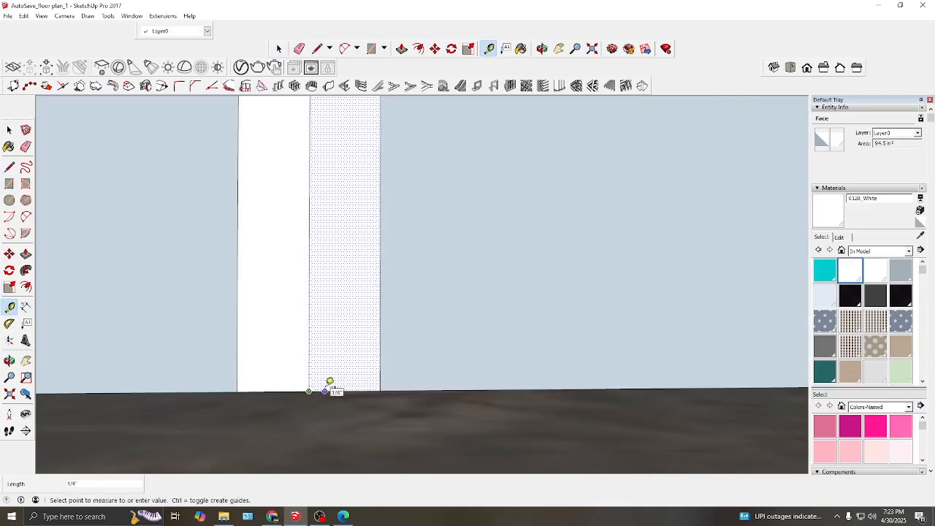
pyautogui.scroll(2, 330, 380)
# Draw a full-height line parallel to the centre line at the small offset to form the second door's thin gap
pyautogui.click(9, 167)
pyautogui.click(312, 394)
pyautogui.scroll(-12, 328, 438)
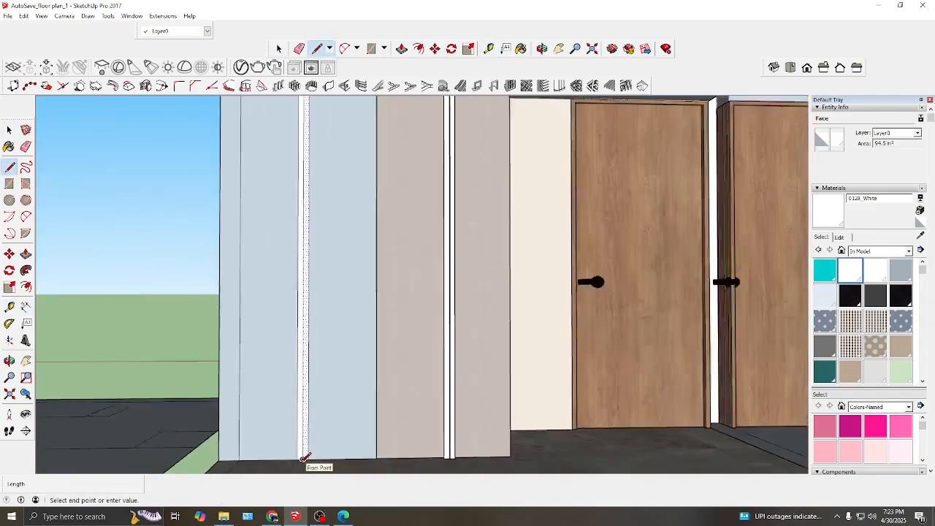
pyautogui.scroll(5, 314, 197)
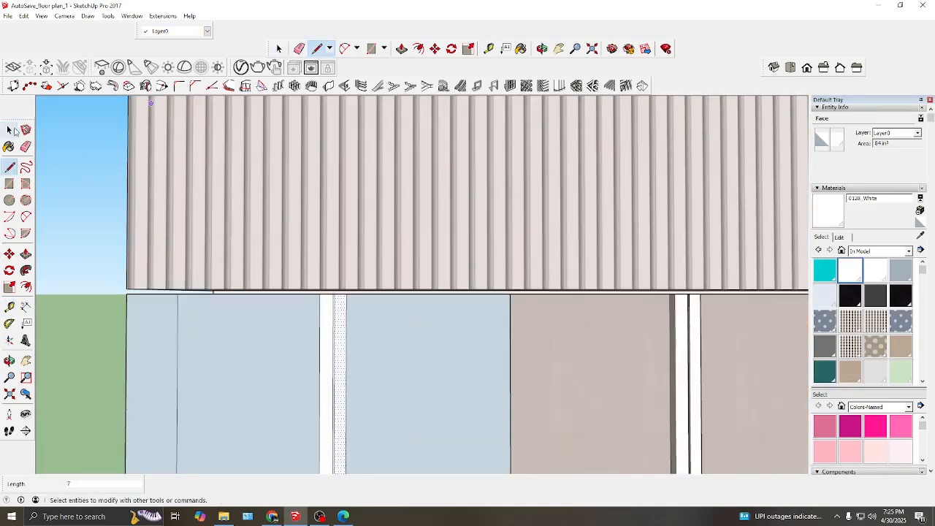
# Paint the two blue panels flanking the second door's white strip with the taupe Material2 from the first door
pyautogui.click(665, 340)
pyautogui.click(431, 351)
pyautogui.click(252, 350)
pyautogui.click(9, 130)
pyautogui.click(82, 142)
# Pull the second door's two white bands forward with Push/Pull, keeping the thin gap between them recessed
pyautogui.scroll(-2, 262, 150)
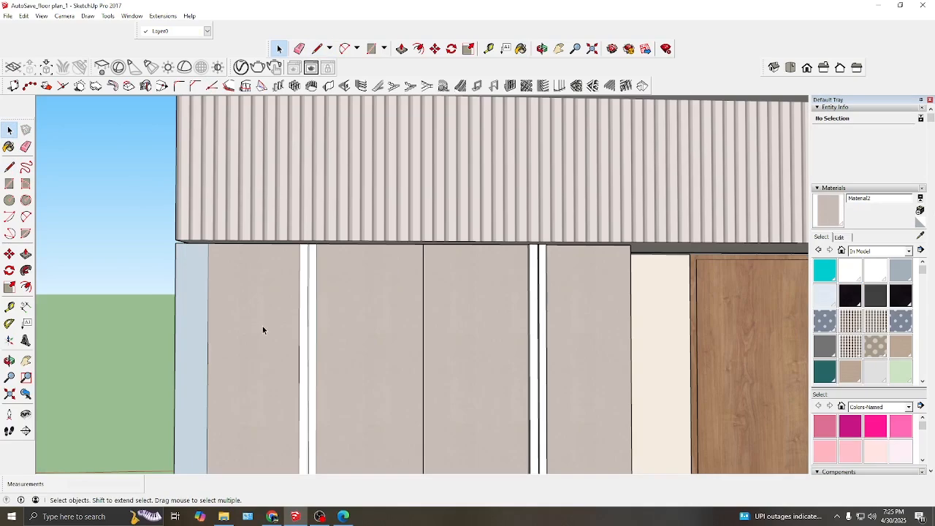
pyautogui.scroll(1, 307, 278)
pyautogui.scroll(3, 307, 277)
pyautogui.click(307, 278)
pyautogui.press('p')
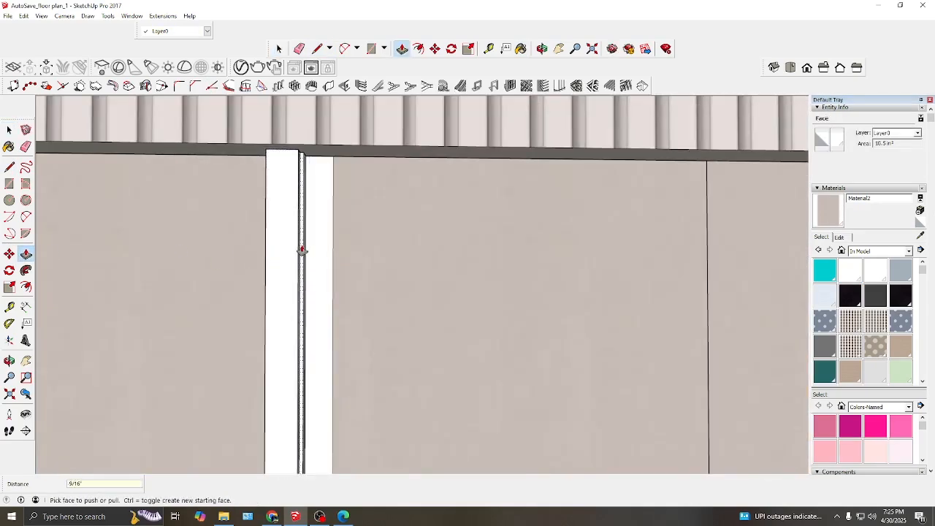
pyautogui.click(302, 251)
pyautogui.click(271, 260)
pyautogui.scroll(-9, 311, 175)
pyautogui.click(9, 130)
pyautogui.click(77, 161)
# Paint the narrow blue panel at the wardrobe's outer end with the cream Material1
pyautogui.moveTo(347, 282); pyautogui.dragTo(351, 296, button='middle')
pyautogui.scroll(2, 433, 194)
pyautogui.scroll(-2, 434, 193)
pyautogui.scroll(2, 273, 223)
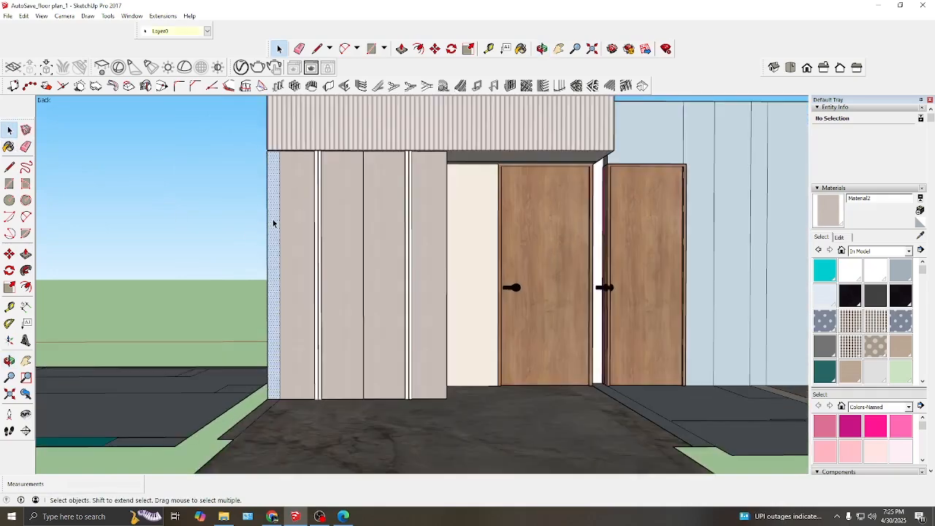
pyautogui.click(276, 230)
pyautogui.press('space')
pyautogui.click(252, 215)
pyautogui.scroll(2, 330, 159)
pyautogui.scroll(-2, 569, 201)
# Divide the cream end panel of the wardrobe into four equal compartments with horizontal lines
pyautogui.click(335, 306)
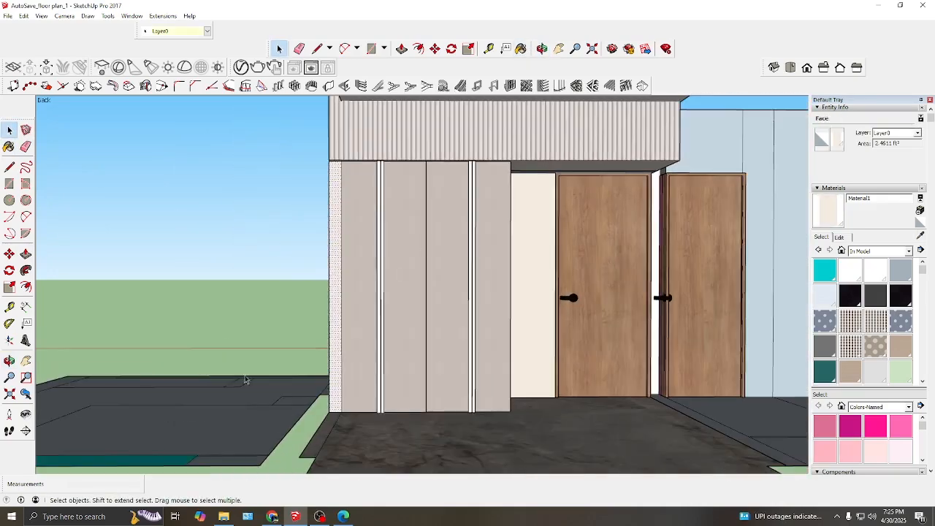
pyautogui.moveTo(244, 379); pyautogui.dragTo(25, 319, button='middle')
pyautogui.press('l')
pyautogui.scroll(1, 382, 245)
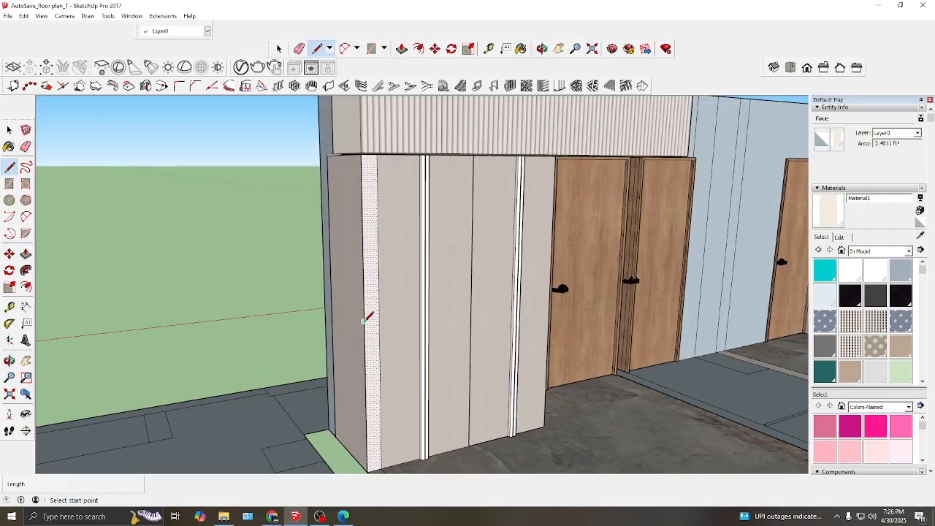
pyautogui.scroll(2, 378, 229)
pyautogui.click(351, 209)
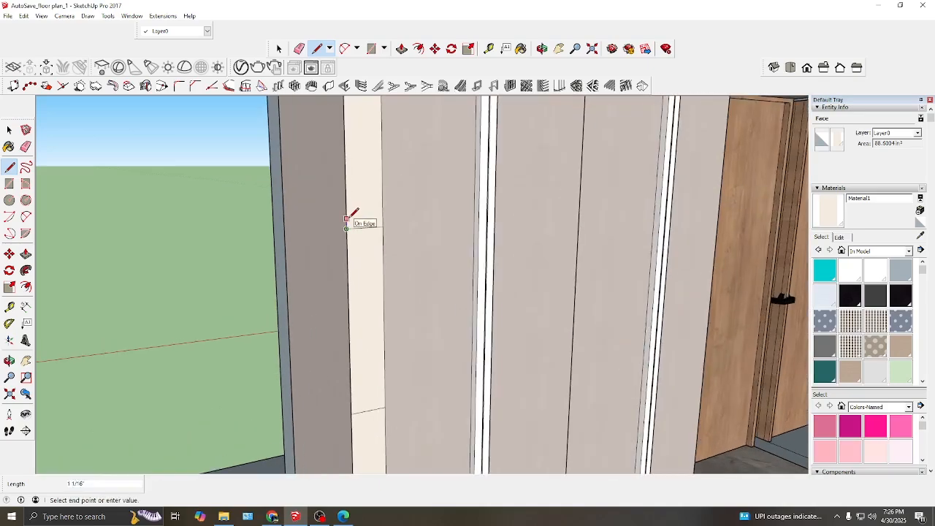
# Draw a parallel line about 1 inch above each dividing line to outline shelf boards, and start Push/Pull on the uppermost compartment
pyautogui.scroll(2, 347, 212)
pyautogui.click(344, 214)
pyautogui.click(417, 210)
pyautogui.scroll(-5, 281, 219)
pyautogui.scroll(3, 289, 302)
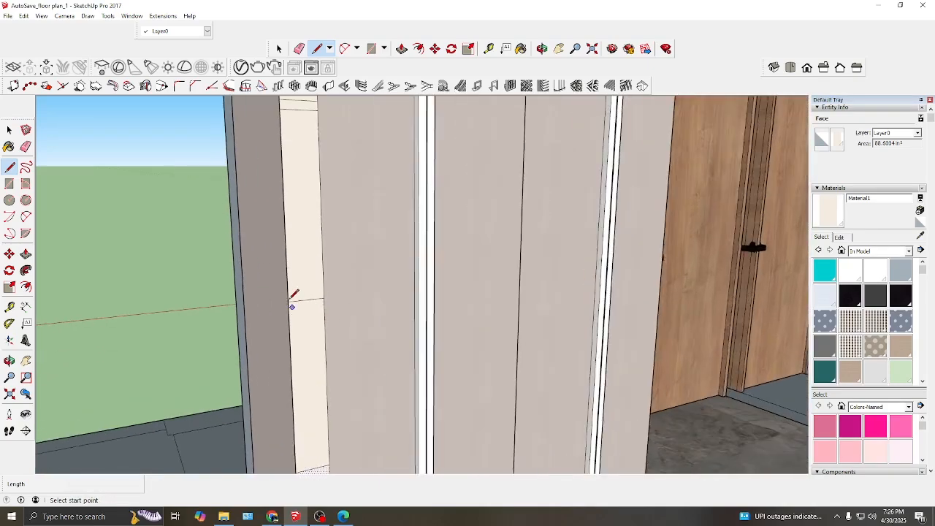
pyautogui.click(323, 288)
pyautogui.scroll(-1, 323, 288)
pyautogui.click(320, 414)
pyautogui.scroll(-3, 280, 353)
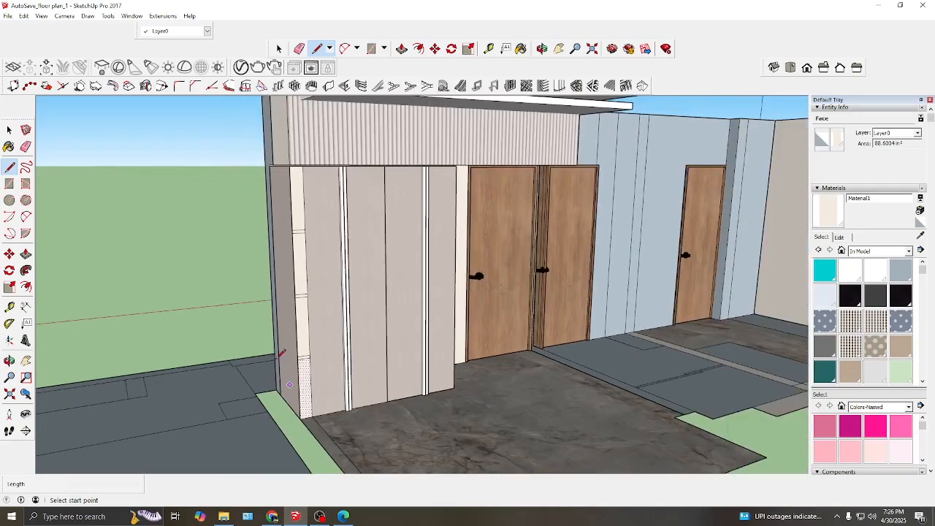
pyautogui.press('p')
pyautogui.click(294, 211)
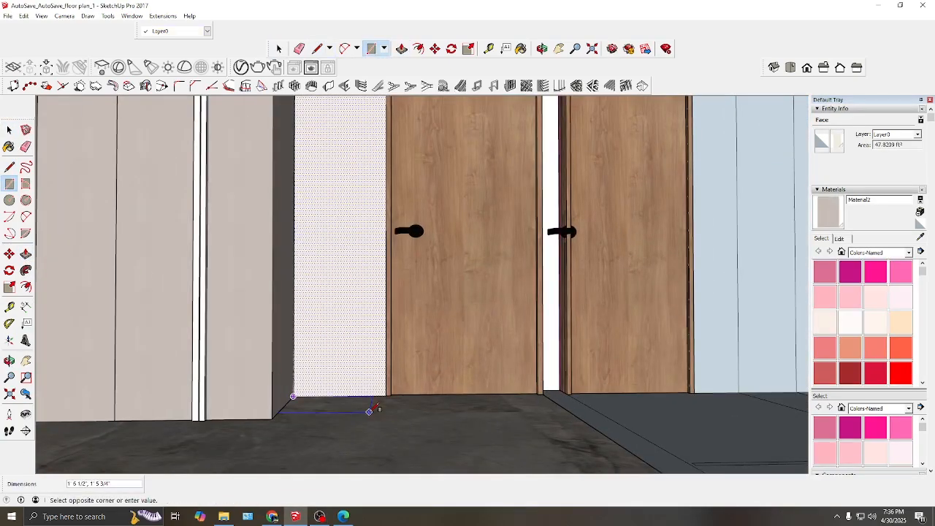
# Finish a floor rectangle about 1' 5 1/2" wide in the corner between wardrobe and room door, and make it a group
pyautogui.click(10, 130)
pyautogui.click(330, 404)
pyautogui.click(10, 361)
pyautogui.moveTo(379, 358); pyautogui.dragTo(340, 463)
pyautogui.rightClick(286, 356)
pyautogui.click(286, 398)
pyautogui.doubleClick(290, 375)
pyautogui.rightClick(290, 375)
pyautogui.click(322, 281)
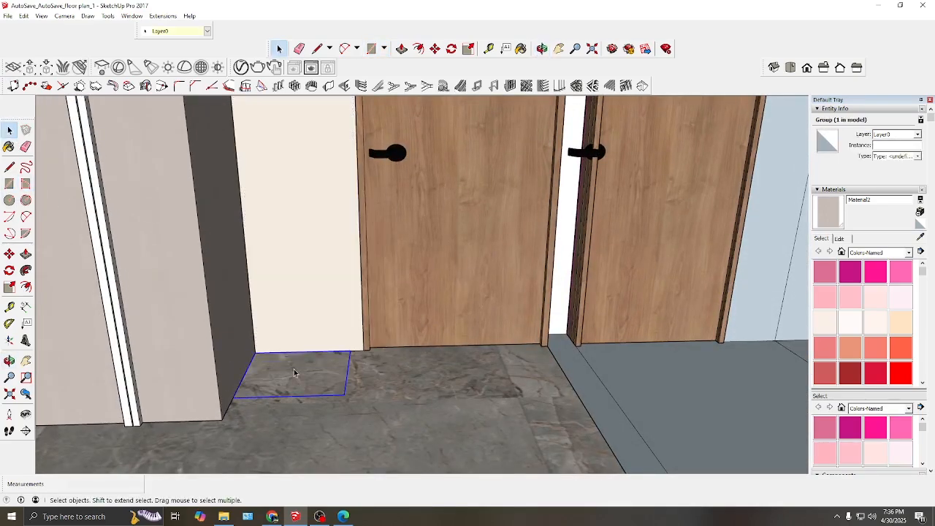
# Open the rectangle's group and extrude its face up to the underside of the fluted panel
pyautogui.doubleClick(295, 374)
pyautogui.click(294, 374)
pyautogui.click(10, 130)
pyautogui.click(26, 254)
pyautogui.click(313, 368)
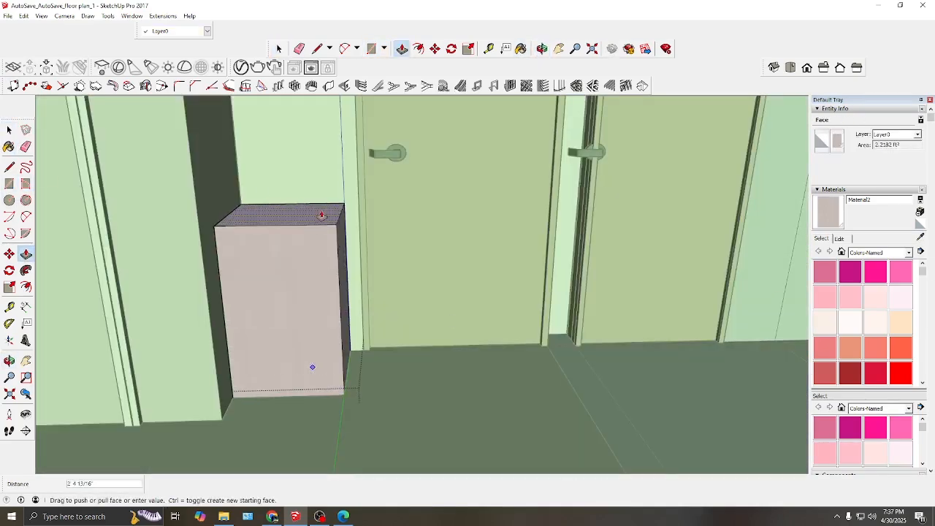
pyautogui.scroll(-6, 320, 212)
pyautogui.click(307, 126)
pyautogui.click(9, 130)
pyautogui.press('Escape')
# Pull the new block's front face forward flush with the wardrobe front and close the group
pyautogui.moveTo(73, 150); pyautogui.dragTo(204, 201, button='middle')
pyautogui.press('p')
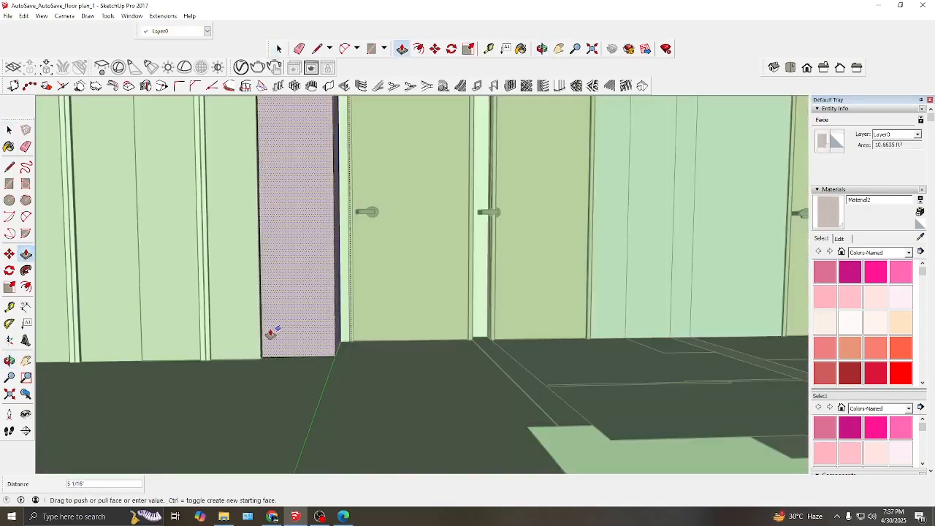
pyautogui.press('space')
pyautogui.scroll(-1, 377, 436)
pyautogui.scroll(-2, 377, 436)
pyautogui.click(307, 292)
# Scale the new block's depth so that its front face sits back from the wardrobe front
pyautogui.scroll(5, 307, 256)
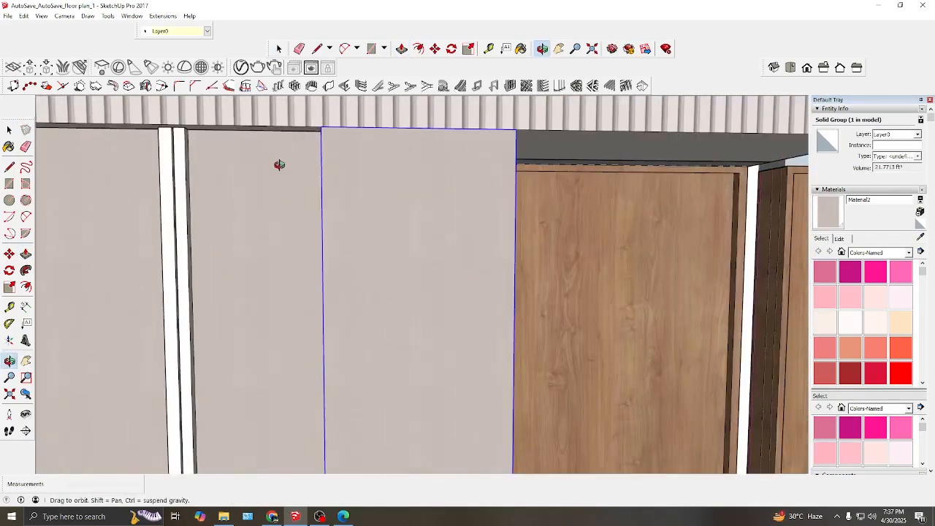
pyautogui.moveTo(307, 255); pyautogui.dragTo(321, 226, button='middle')
pyautogui.press('s')
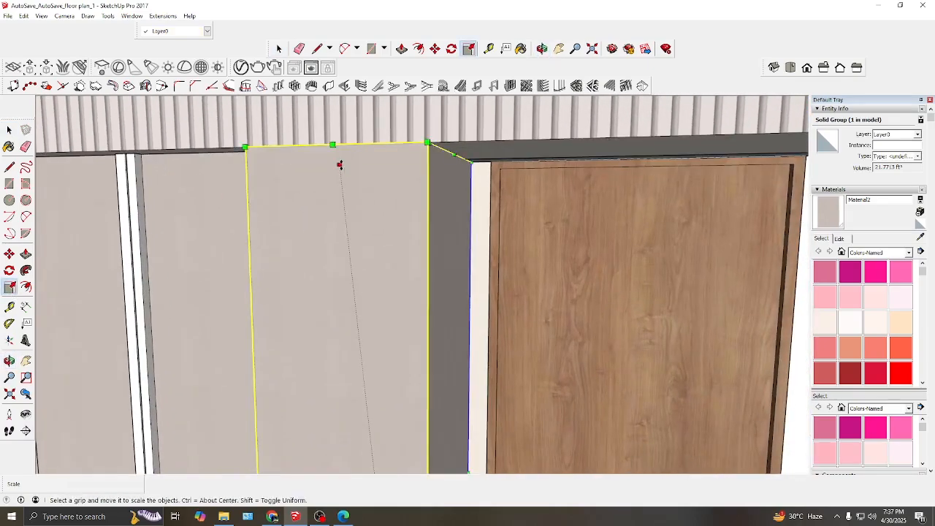
pyautogui.click(339, 165)
pyautogui.scroll(-3, 324, 245)
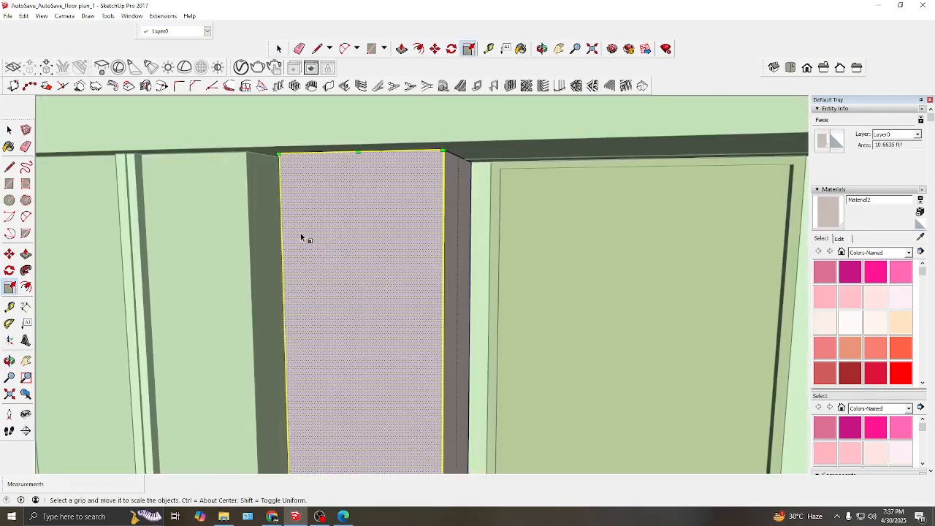
# Extrude the side block's base face inside its group up to the underside of the fluted panel
pyautogui.press('Escape')
pyautogui.scroll(-4, 333, 169)
pyautogui.press('space')
pyautogui.press('p')
pyautogui.doubleClick(355, 414)
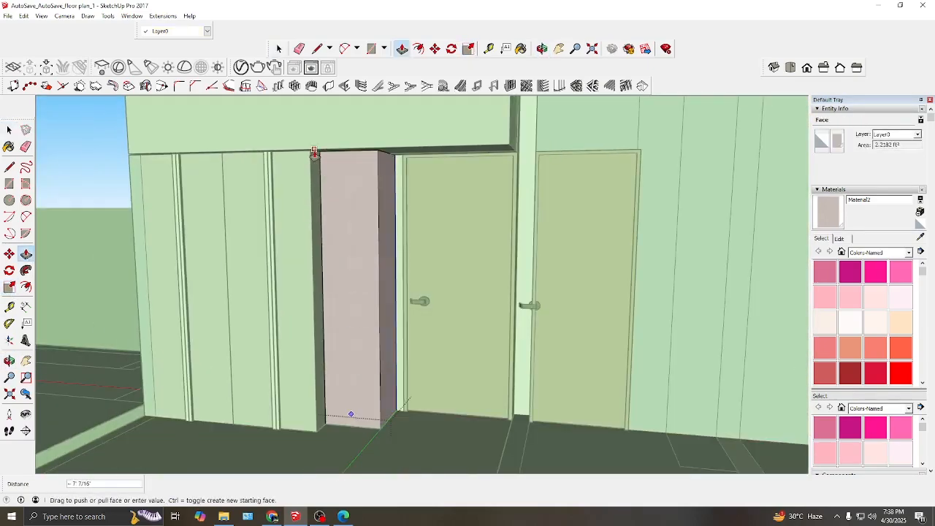
pyautogui.moveTo(356, 414); pyautogui.dragTo(432, 434, button='middle')
# Open the side block's group and draw three horizontal lines across its front face around door-handle height
pyautogui.press('space')
pyautogui.click(348, 314)
pyautogui.doubleClick(348, 314)
pyautogui.moveTo(348, 314); pyautogui.dragTo(377, 376, button='middle')
pyautogui.click(378, 376)
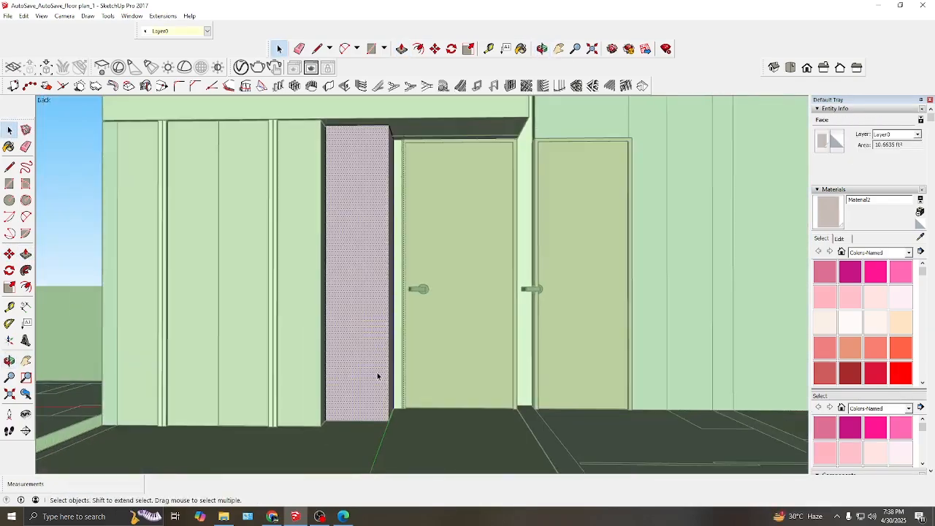
pyautogui.scroll(2, 326, 287)
pyautogui.click(325, 289)
pyautogui.click(394, 293)
pyautogui.scroll(-1, 369, 285)
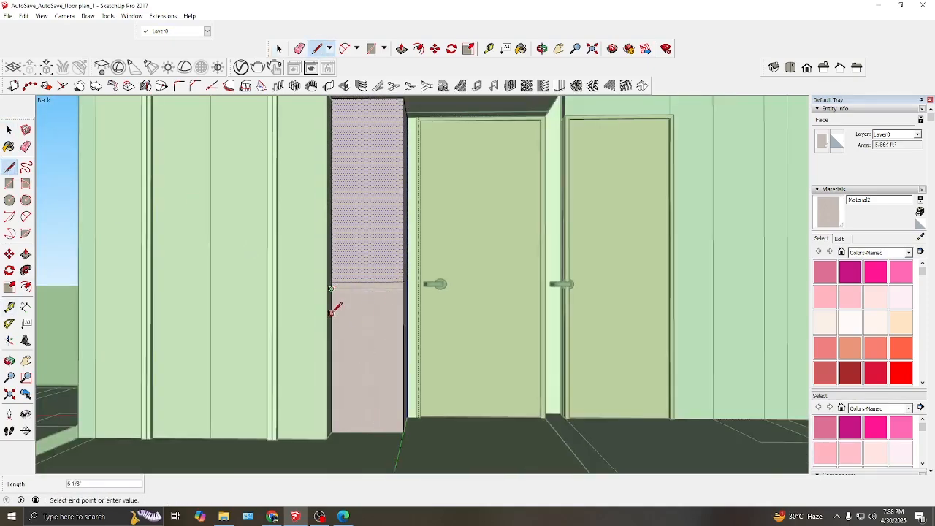
pyautogui.click(9, 130)
pyautogui.press('Escape')
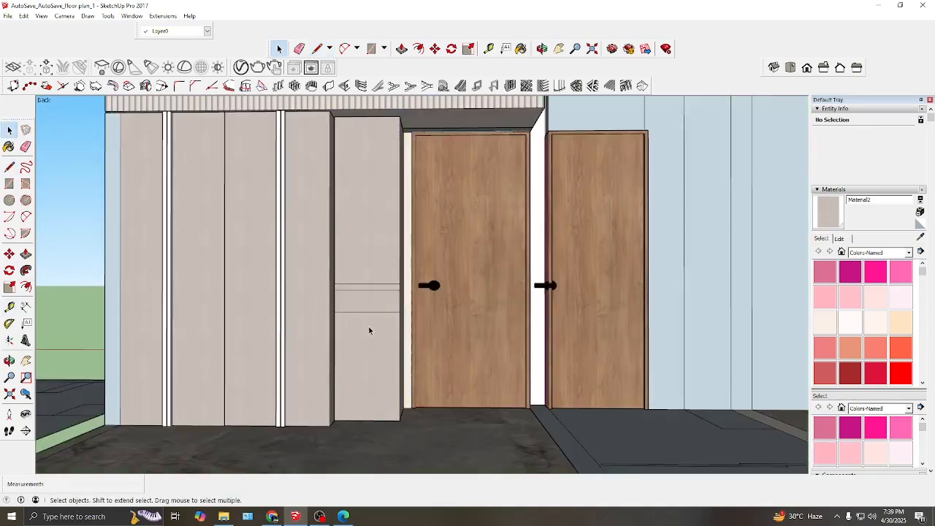
# Reopen the block's group and double each of the three front lines with a parallel line about 1/4" away
pyautogui.click(368, 326)
pyautogui.press('t')
pyautogui.click(8, 130)
pyautogui.doubleClick(367, 319)
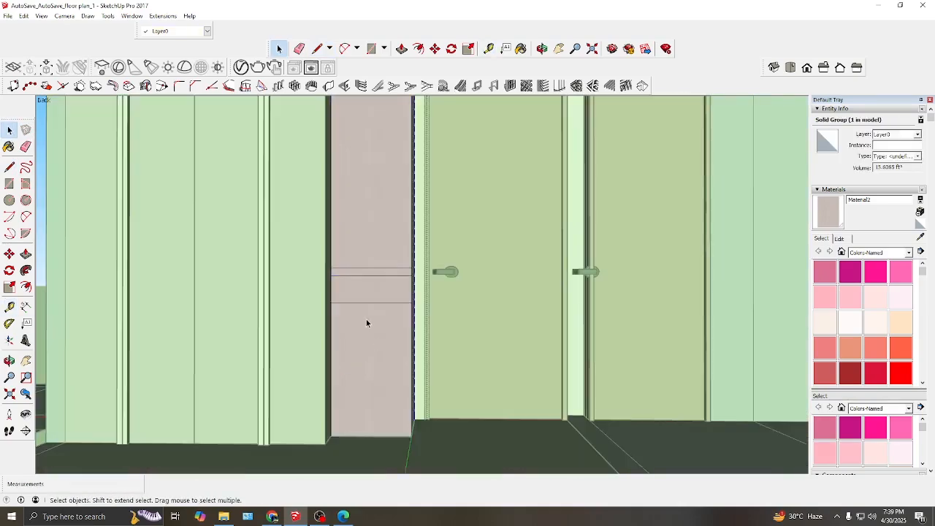
pyautogui.press('l')
pyautogui.scroll(4, 440, 319)
pyautogui.click(122, 292)
pyautogui.scroll(2, 123, 292)
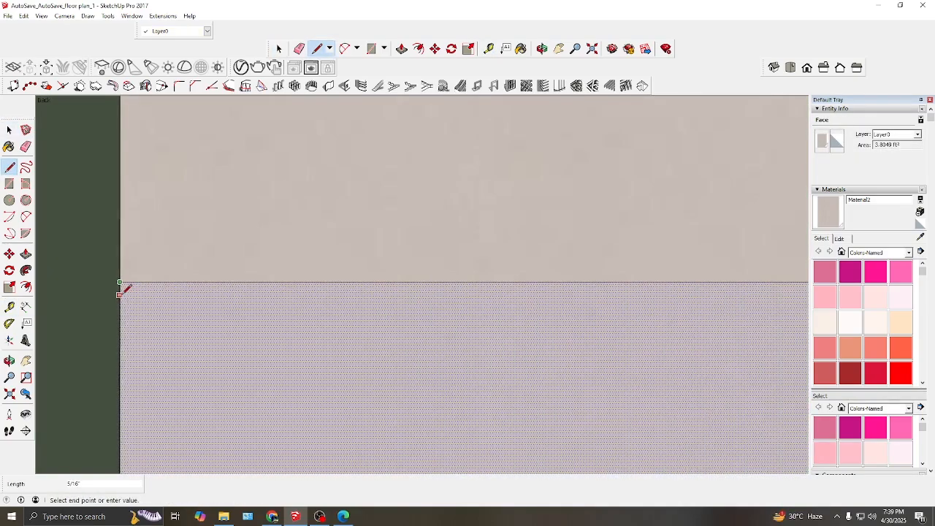
pyautogui.scroll(-2, 117, 281)
pyautogui.click(529, 292)
pyautogui.scroll(-1, 336, 284)
pyautogui.click(123, 154)
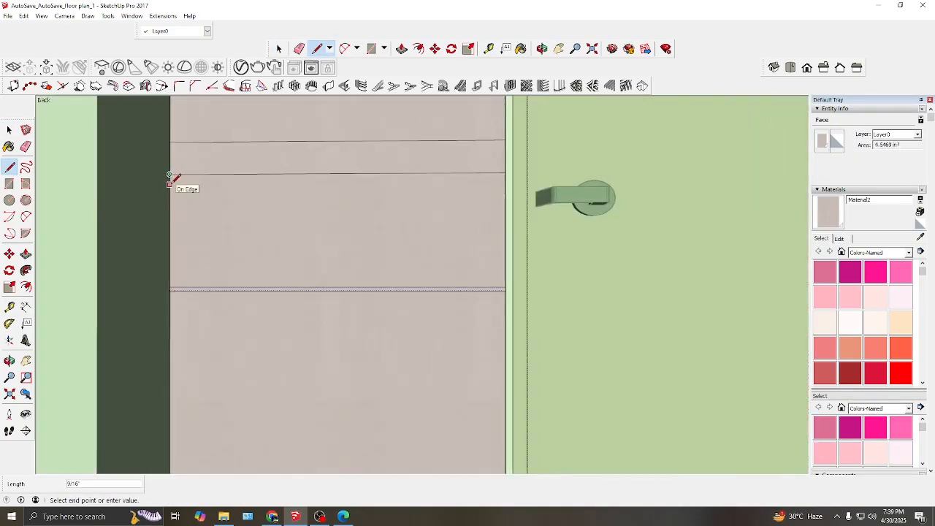
pyautogui.scroll(2, 169, 177)
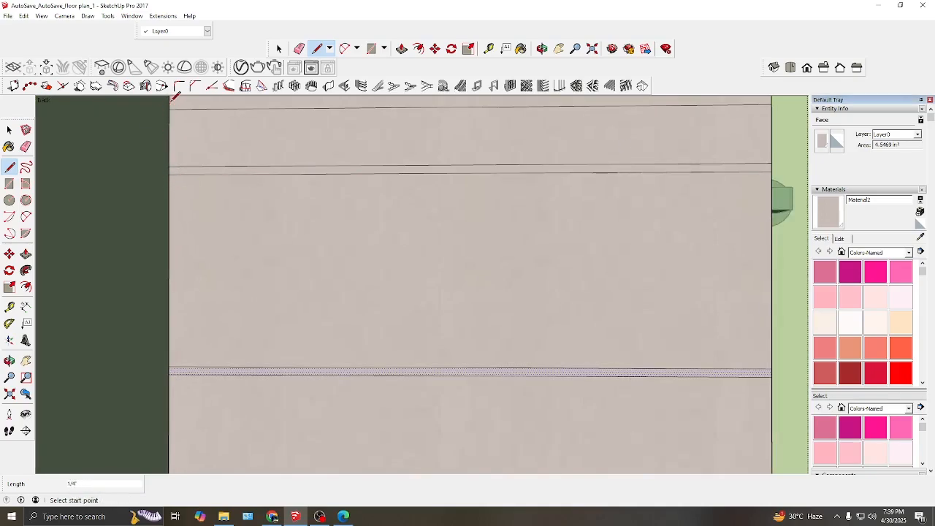
pyautogui.click(771, 96)
pyautogui.scroll(-2, 346, 275)
# Push the three thin strips on the block's front back 1' 5 9/16" to form gaps
pyautogui.press('b')
pyautogui.click(273, 322)
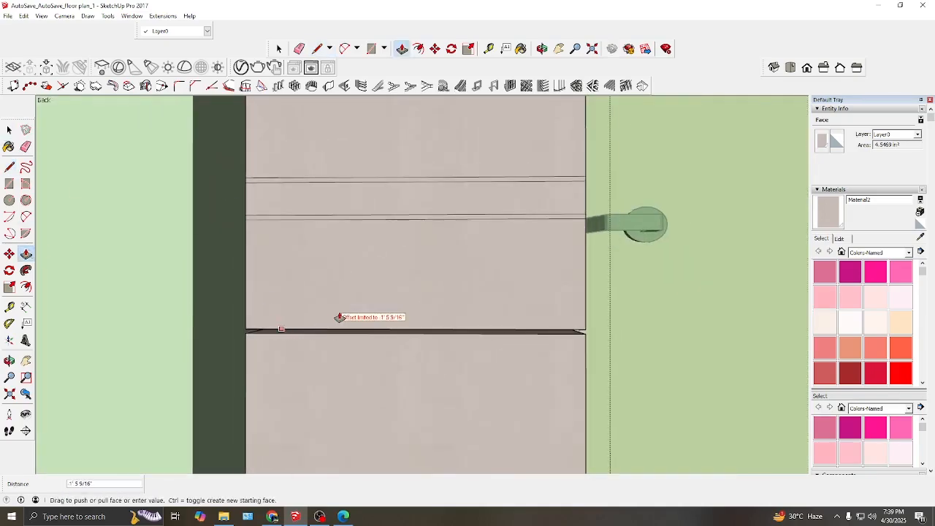
pyautogui.moveTo(340, 317); pyautogui.dragTo(369, 317, button='middle')
pyautogui.click(369, 317)
pyautogui.press('space')
pyautogui.scroll(-3, 498, 290)
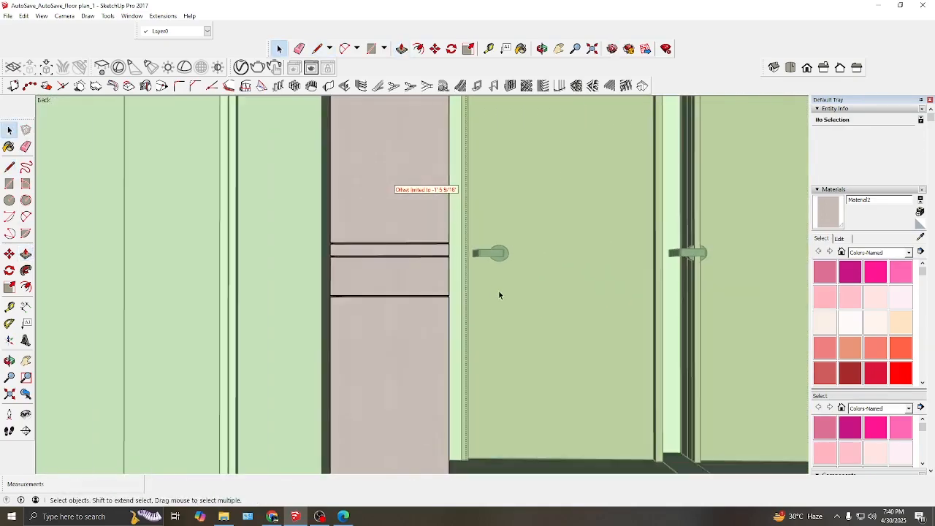
# Offset the outline of the block's upper front face inward to leave a narrow frame around it
pyautogui.moveTo(498, 290); pyautogui.dragTo(350, 246, button='middle')
pyautogui.scroll(2, 350, 246)
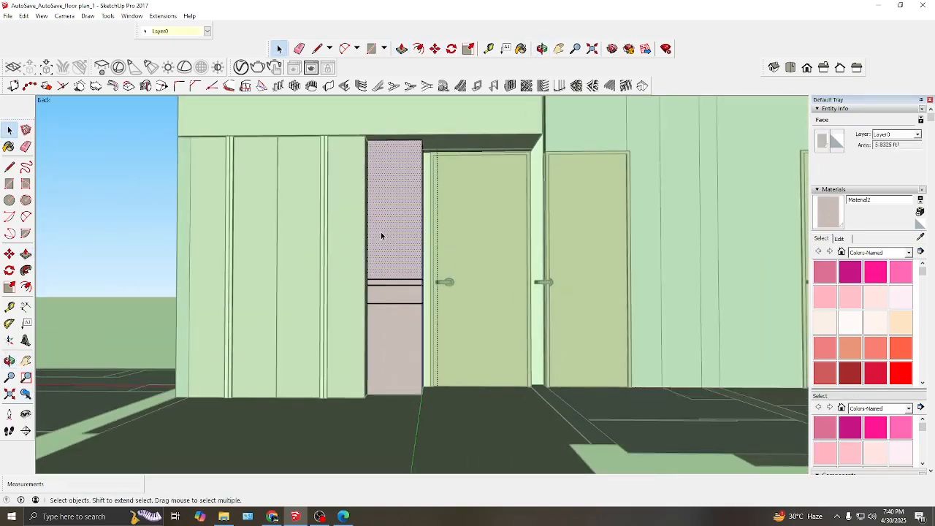
pyautogui.press('f')
pyautogui.scroll(3, 413, 247)
pyautogui.click(332, 247)
pyautogui.press('space')
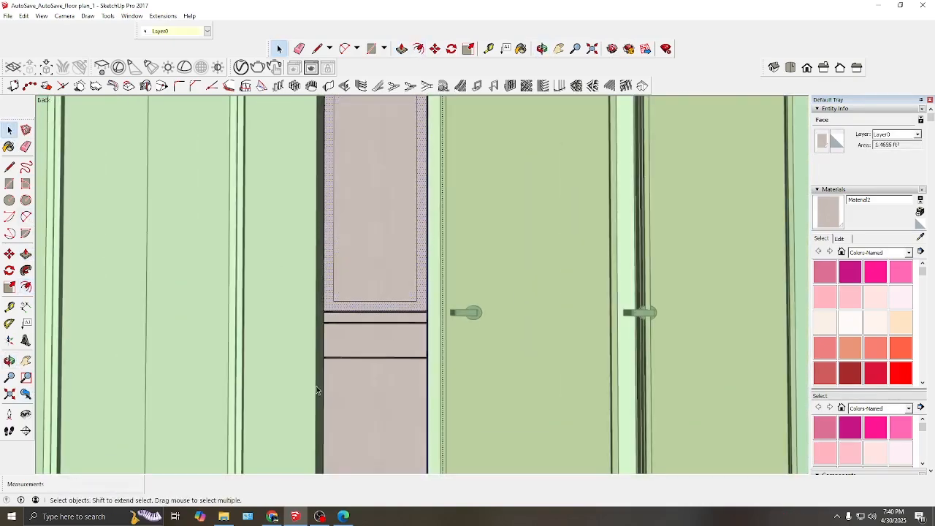
# Push the framed upper face back 1' 3 5/8" to form an open niche, and leave the group
pyautogui.scroll(-3, 331, 247)
pyautogui.click(353, 275)
pyautogui.press('p')
pyautogui.click(356, 315)
pyautogui.click(343, 320)
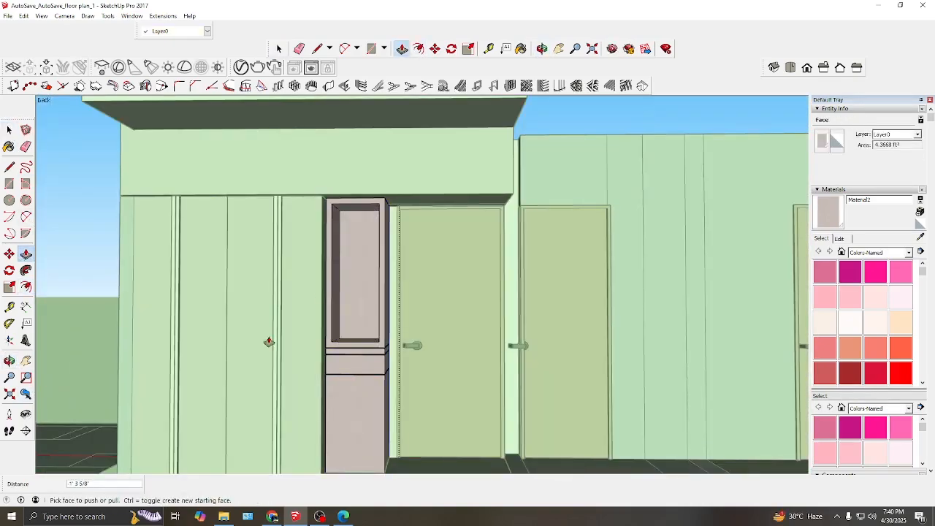
pyautogui.press('space')
pyautogui.click(269, 341)
# Pull the narrow wall face at the wardrobe's outer end forward about 4' 3 5/16" into a side panel
pyautogui.scroll(-3, 281, 301)
pyautogui.click(199, 292)
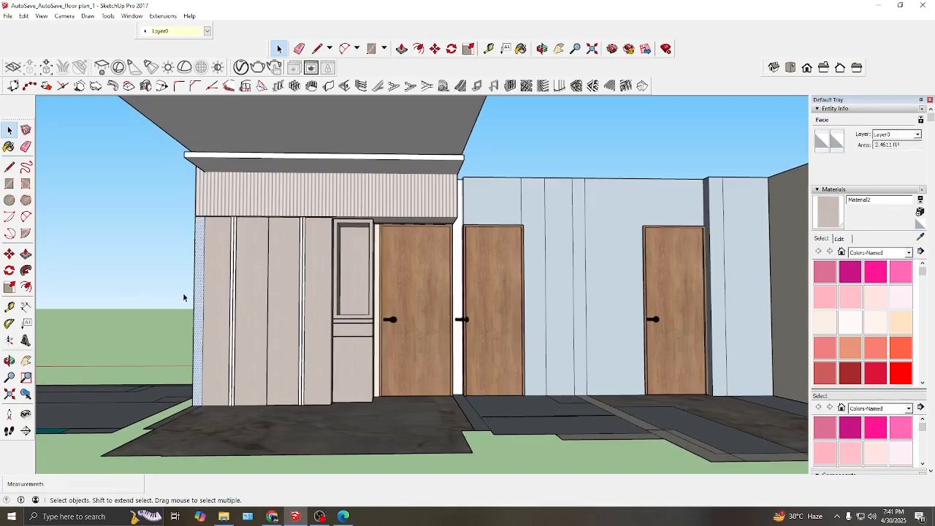
pyautogui.moveTo(196, 399); pyautogui.dragTo(146, 326)
# Divide the side panel's inner face into four equal sections with three horizontal lines
pyautogui.click(9, 130)
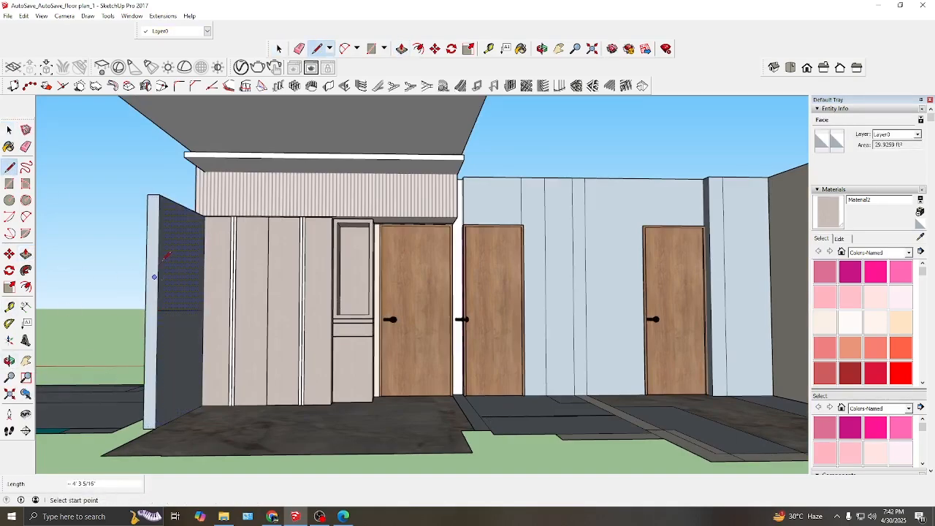
pyautogui.click(9, 360)
pyautogui.moveTo(117, 336); pyautogui.dragTo(398, 329)
pyautogui.press('space')
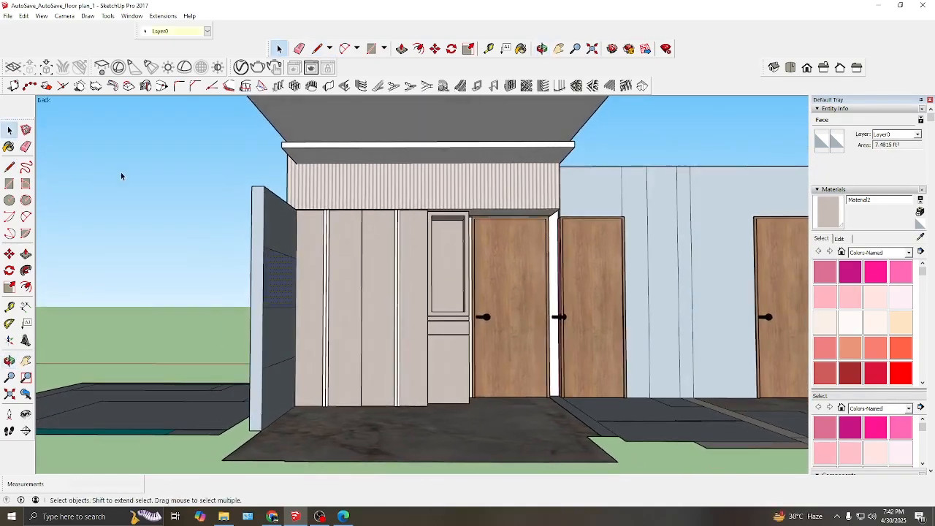
# Draw a second parallel line along each divider on the side panel to outline three thin shelf strips
pyautogui.click(290, 243)
pyautogui.scroll(3, 290, 244)
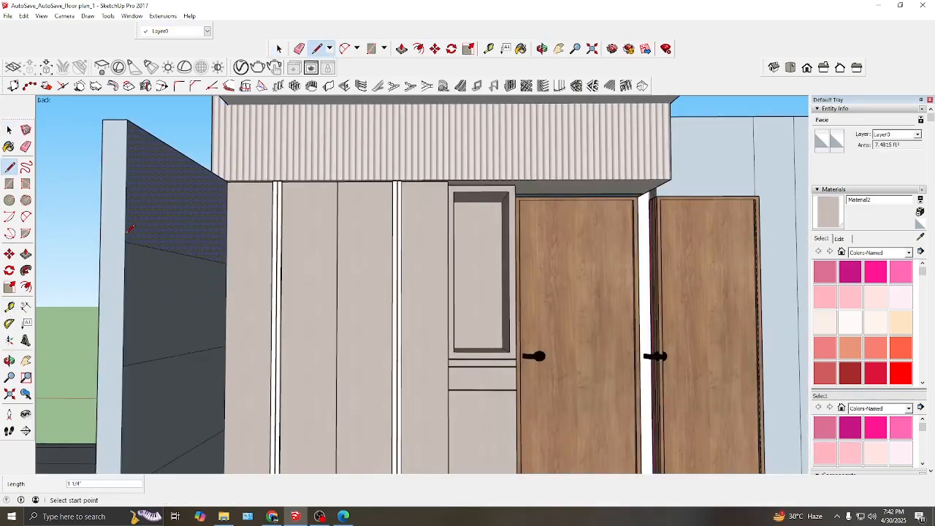
pyautogui.moveTo(62, 313); pyautogui.dragTo(25, 322, button='middle')
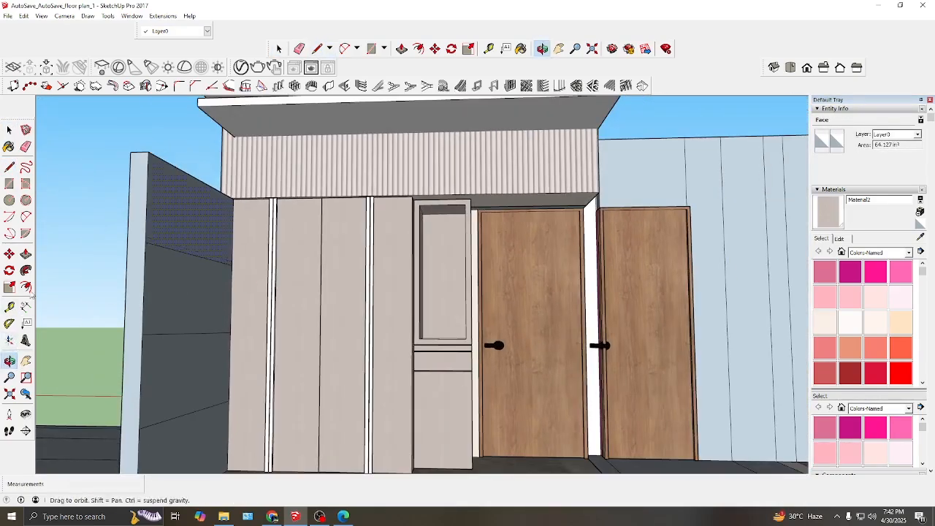
pyautogui.scroll(2, 147, 237)
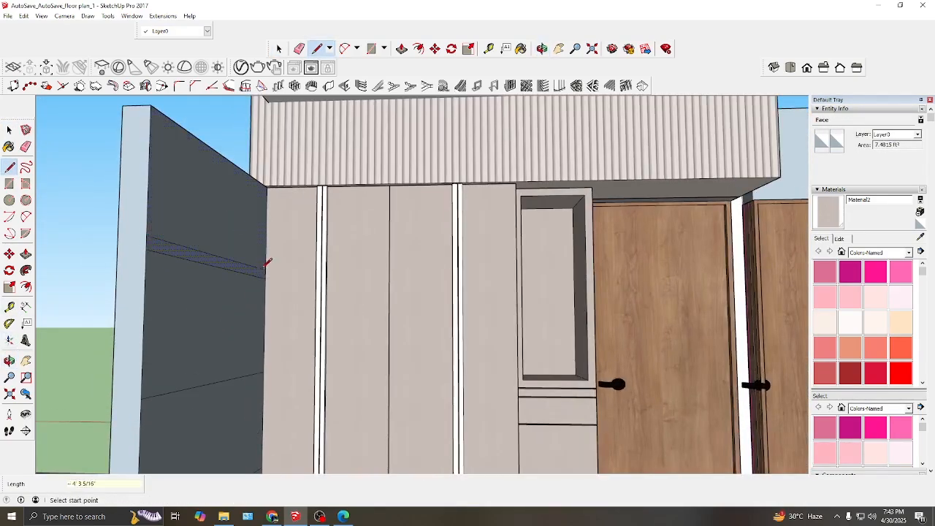
pyautogui.scroll(-1, 267, 262)
pyautogui.click(141, 399)
pyautogui.scroll(-1, 258, 339)
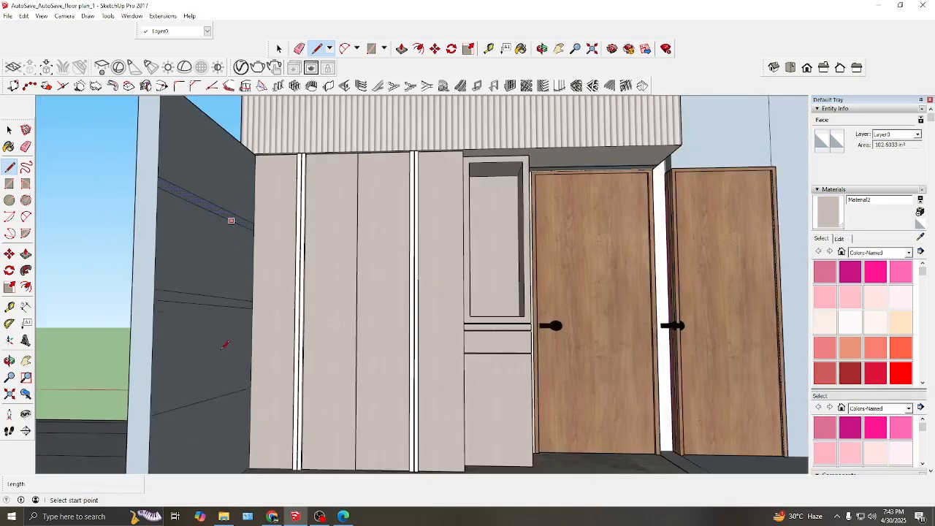
pyautogui.scroll(2, 144, 397)
pyautogui.scroll(-1, 224, 303)
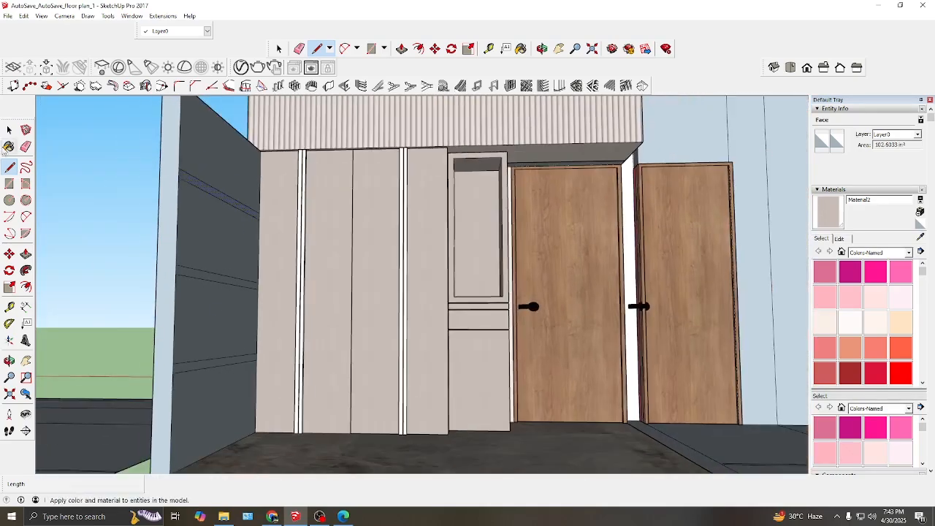
# Push the four panel sections back so that three shelves project, cutting away the top and bottom sections
pyautogui.click(26, 253)
pyautogui.moveTo(193, 240); pyautogui.dragTo(162, 237)
pyautogui.moveTo(175, 315); pyautogui.dragTo(156, 314)
pyautogui.moveTo(181, 143); pyautogui.dragTo(162, 141)
pyautogui.moveTo(174, 393); pyautogui.dragTo(154, 390)
pyautogui.scroll(-1, 157, 229)
pyautogui.scroll(5, 146, 226)
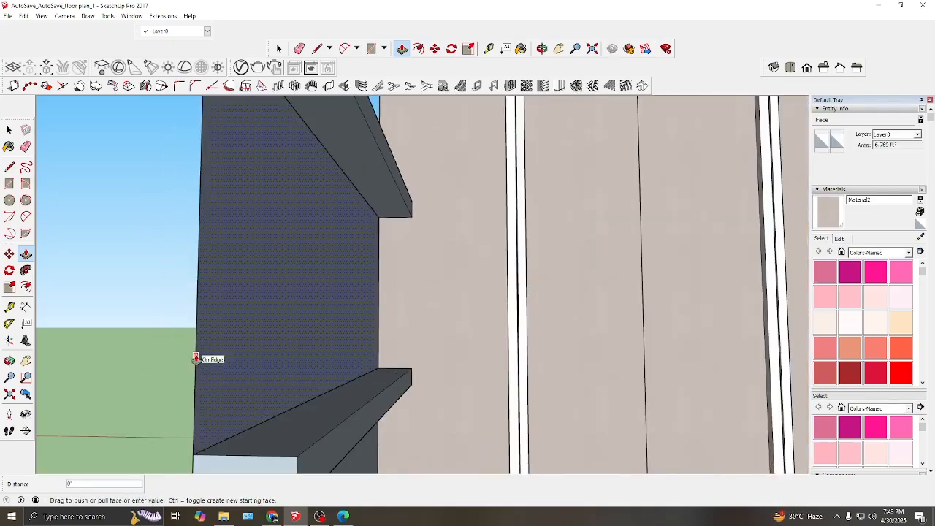
pyautogui.scroll(-6, 198, 359)
pyautogui.moveTo(176, 329); pyautogui.dragTo(292, 333, button='middle')
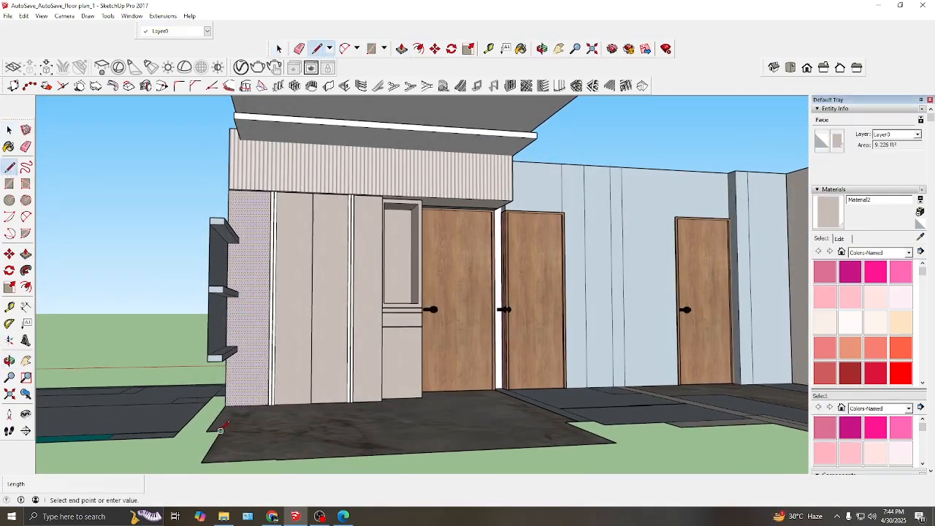
# Sample the cream wall material beside the room door and paint the outer wall strip and shelf backing with it
pyautogui.press('space')
pyautogui.click(111, 214)
pyautogui.scroll(3, 260, 344)
pyautogui.moveTo(263, 343); pyautogui.dragTo(195, 364, button='middle')
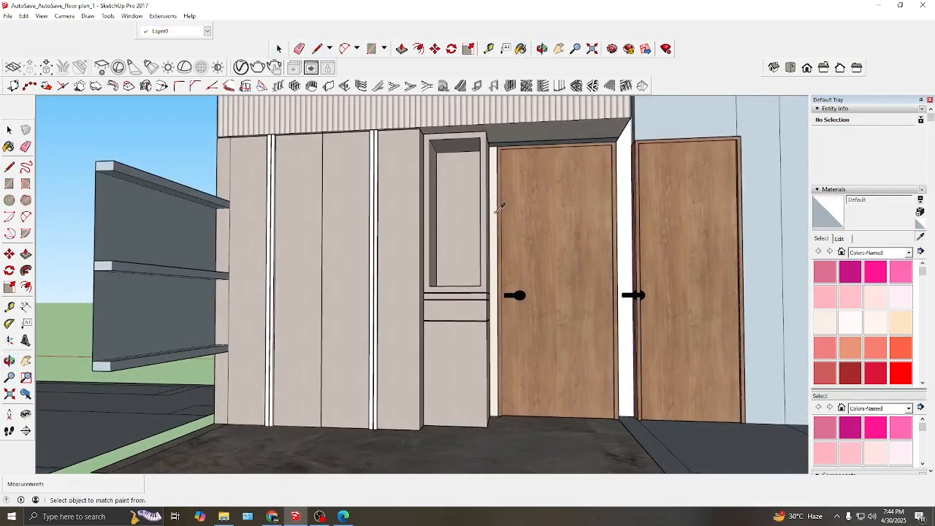
pyautogui.click(216, 333)
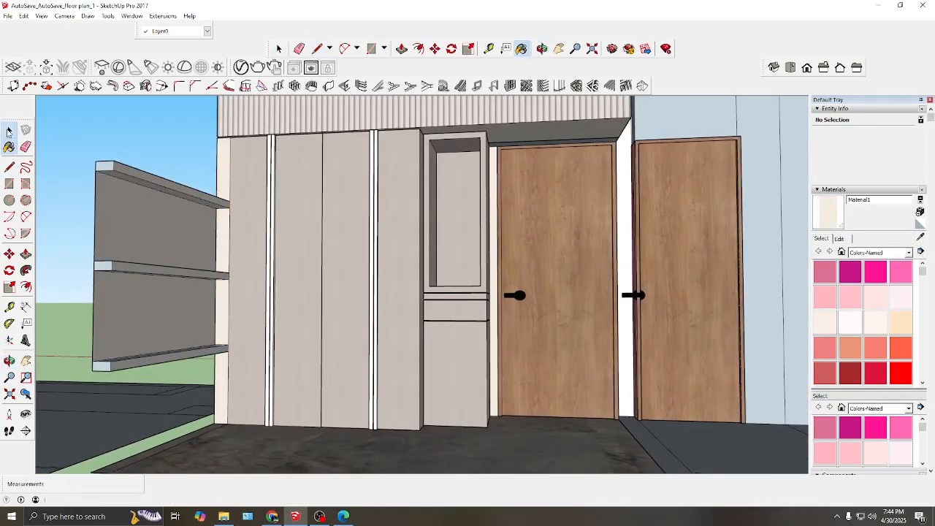
pyautogui.moveTo(288, 343); pyautogui.dragTo(336, 337, button='middle')
pyautogui.scroll(4, 381, 277)
pyautogui.scroll(-1, 376, 247)
pyautogui.doubleClick(370, 252)
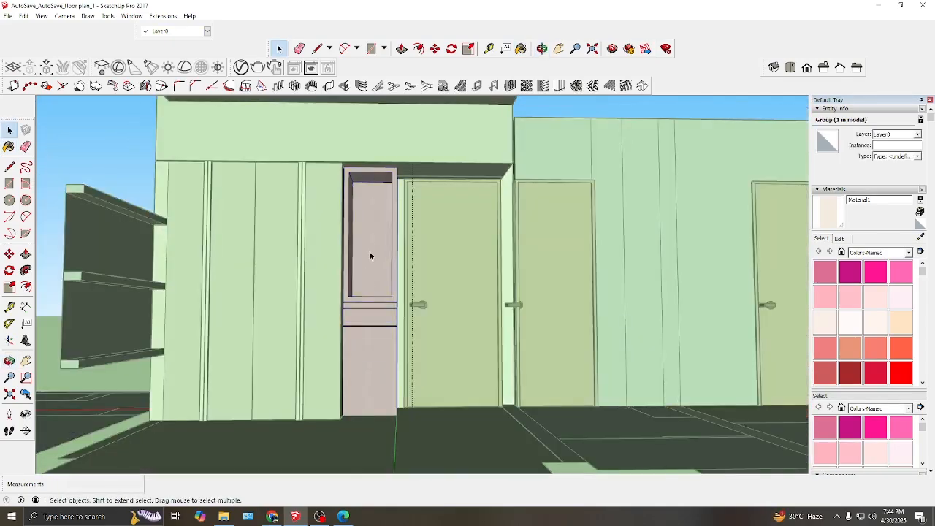
pyautogui.click(91, 138)
pyautogui.scroll(3, 372, 229)
pyautogui.scroll(-2, 373, 229)
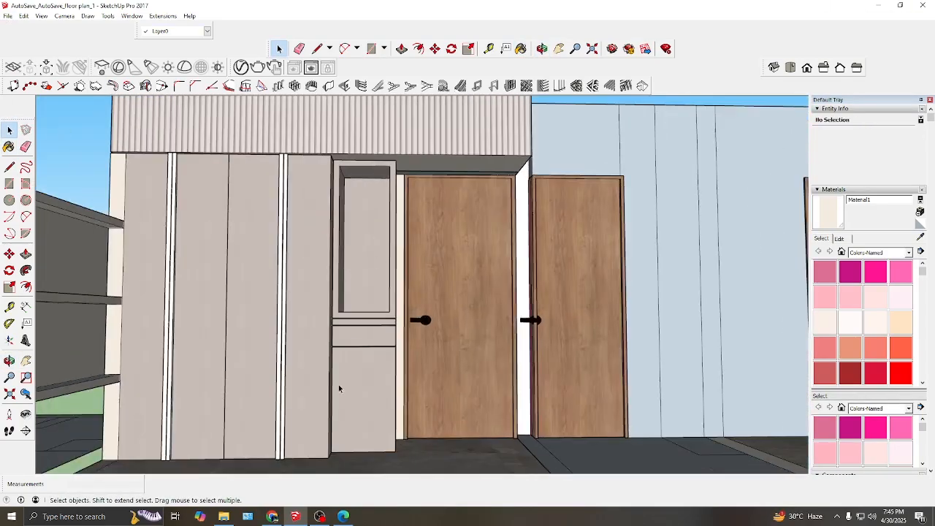
pyautogui.scroll(-1, 338, 385)
pyautogui.scroll(1, 371, 298)
pyautogui.scroll(3, 372, 300)
pyautogui.scroll(-3, 349, 321)
pyautogui.scroll(2, 322, 258)
pyautogui.doubleClick(321, 259)
pyautogui.click(322, 259)
pyautogui.scroll(-4, 375, 261)
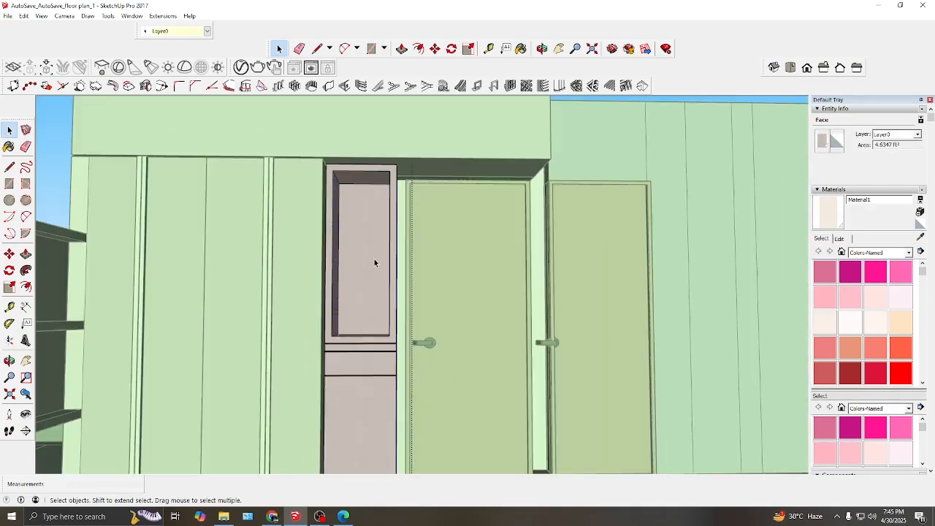
pyautogui.click(73, 398)
pyautogui.moveTo(252, 350); pyautogui.dragTo(273, 382, button='middle')
# Open the side block's group, outline a strip across the niche's back face and pull it forward as a shelf
pyautogui.scroll(5, 321, 292)
pyautogui.moveTo(311, 278); pyautogui.dragTo(313, 299, button='middle')
pyautogui.doubleClick(363, 270)
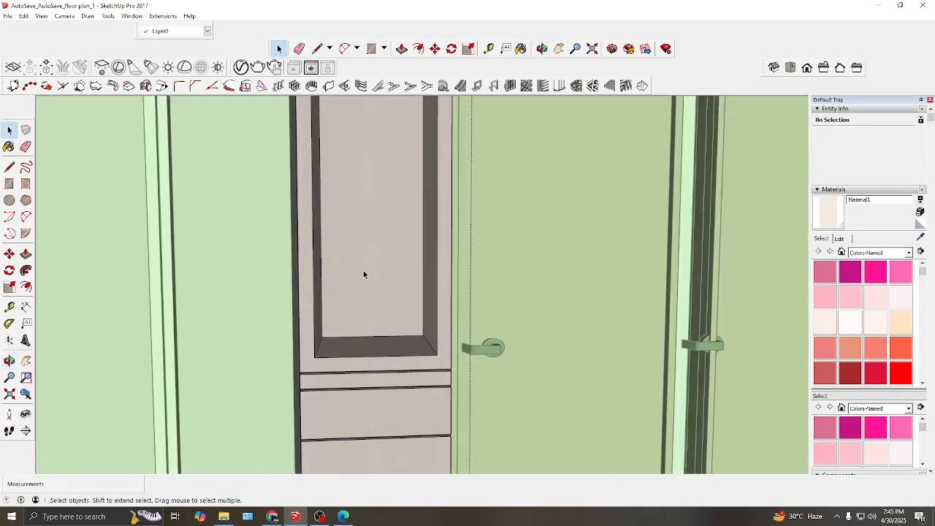
pyautogui.click(363, 270)
pyautogui.press('l')
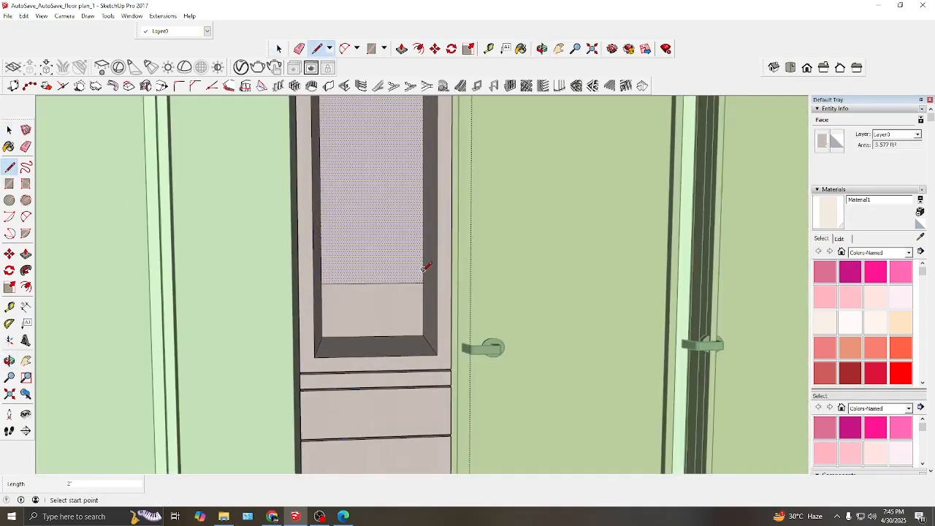
pyautogui.press('p')
pyautogui.moveTo(424, 271); pyautogui.dragTo(359, 291)
# Thin the niche shelf by pushing its underside up 5/8", and close the group
pyautogui.moveTo(359, 351); pyautogui.dragTo(342, 277, button='middle')
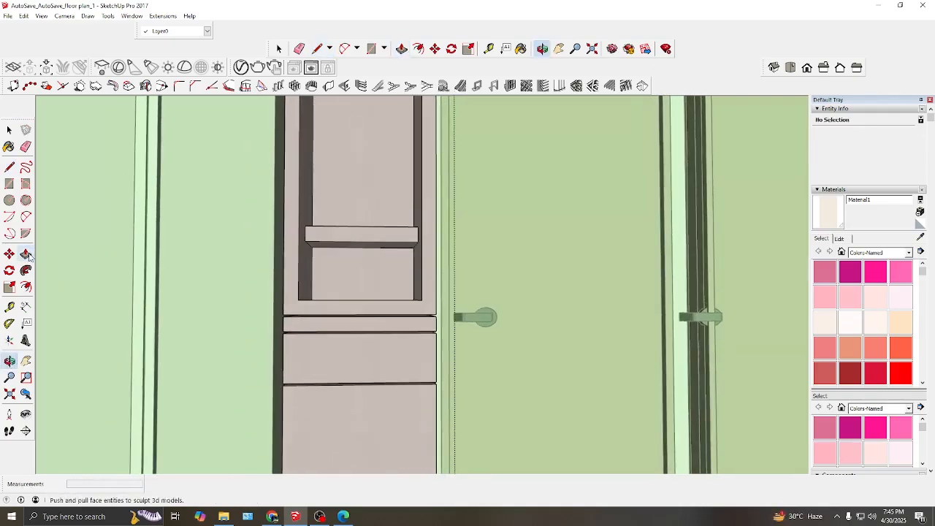
pyautogui.scroll(1, 327, 246)
pyautogui.moveTo(335, 248); pyautogui.dragTo(336, 241)
pyautogui.moveTo(432, 275); pyautogui.dragTo(437, 287)
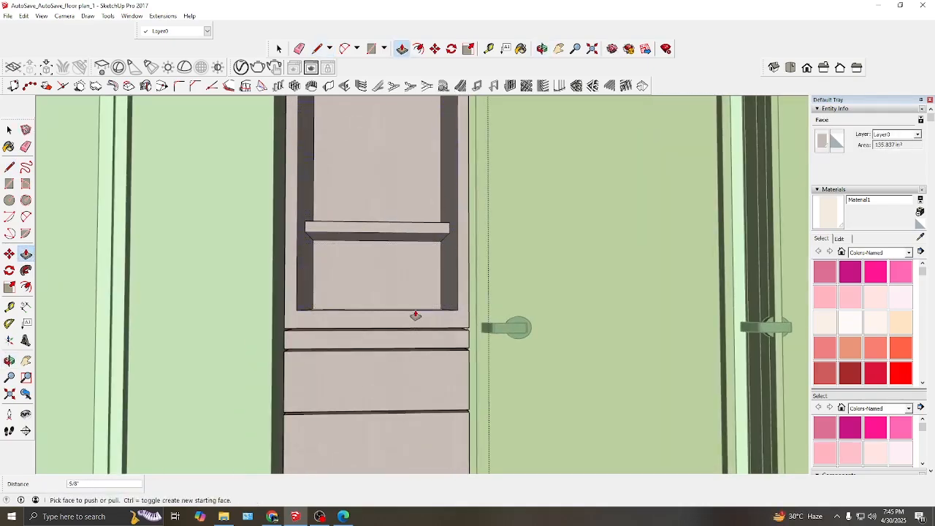
pyautogui.scroll(-6, 415, 315)
pyautogui.press('space')
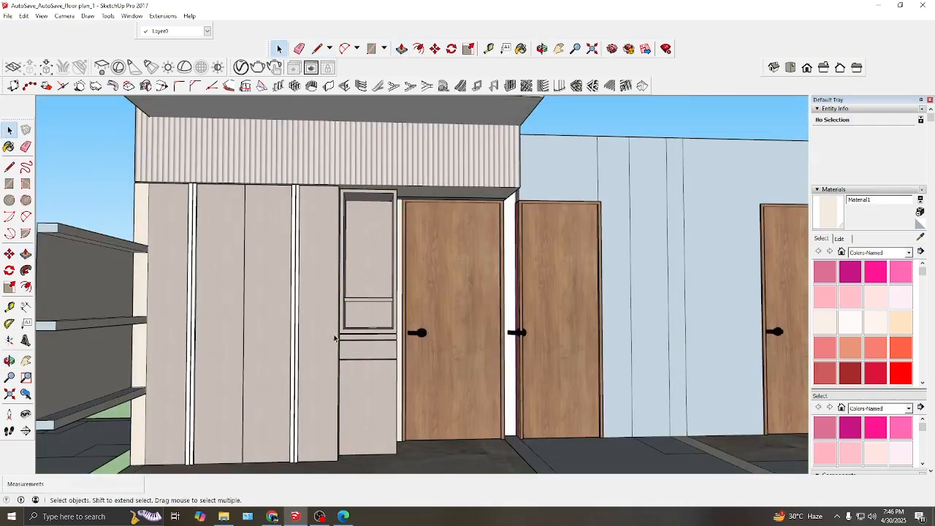
# Draw two parallel vertical lines down the niche's inner left side face to form a narrow light strip
pyautogui.moveTo(334, 337); pyautogui.dragTo(321, 314, button='middle')
pyautogui.scroll(3, 314, 292)
pyautogui.click(311, 277)
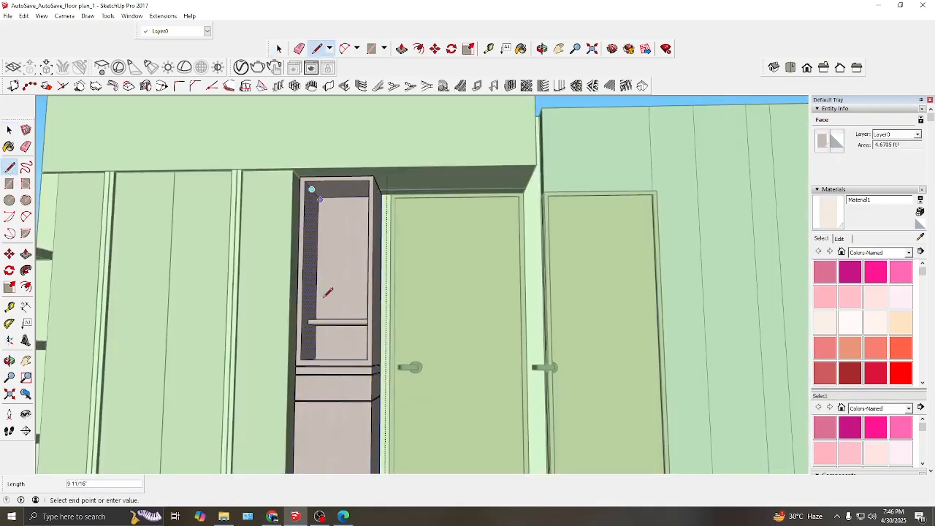
pyautogui.scroll(2, 321, 350)
pyautogui.click(321, 349)
pyautogui.scroll(6, 295, 369)
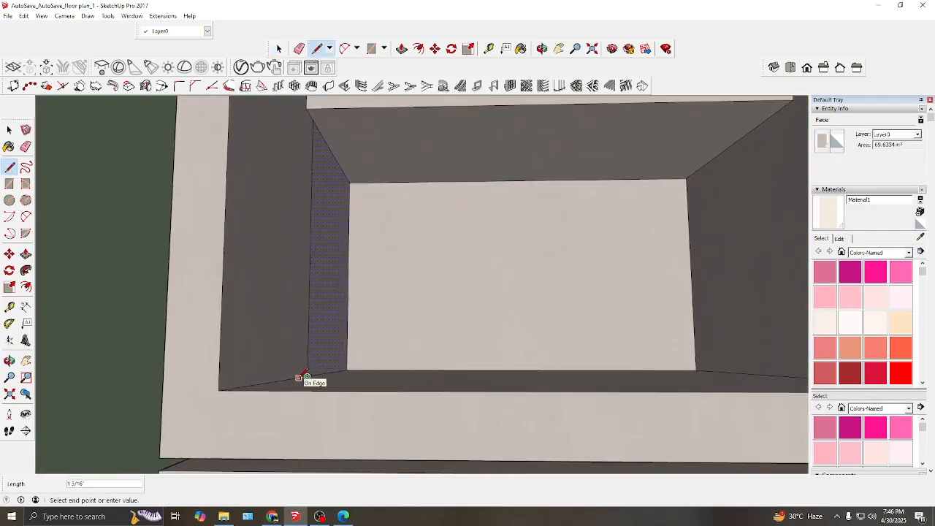
pyautogui.click(297, 380)
# Draw matching vertical lines down the niche's inner right side face for a second narrow light strip
pyautogui.scroll(-5, 307, 292)
pyautogui.moveTo(319, 137); pyautogui.dragTo(446, 146, button='middle')
pyautogui.click(435, 400)
pyautogui.scroll(5, 435, 400)
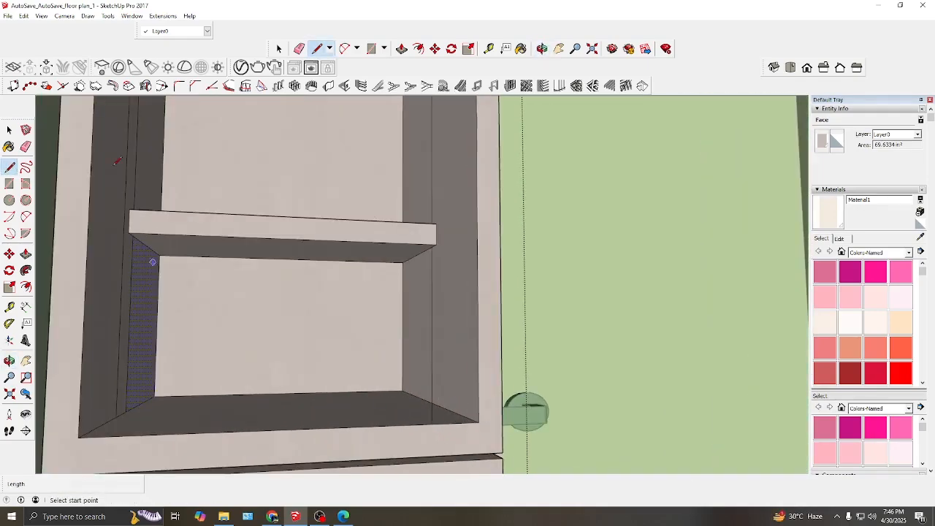
pyautogui.scroll(-3, 441, 404)
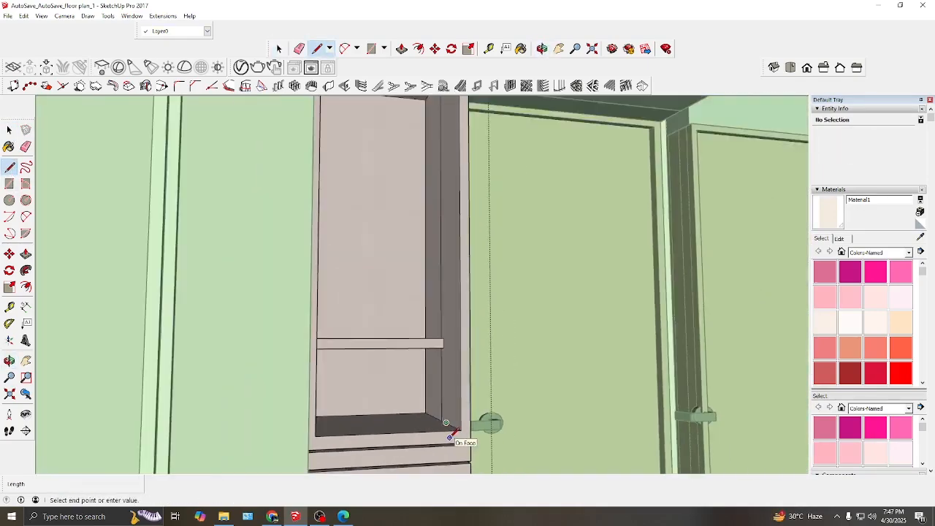
pyautogui.scroll(3, 441, 149)
pyautogui.moveTo(461, 153); pyautogui.dragTo(325, 294, button='middle')
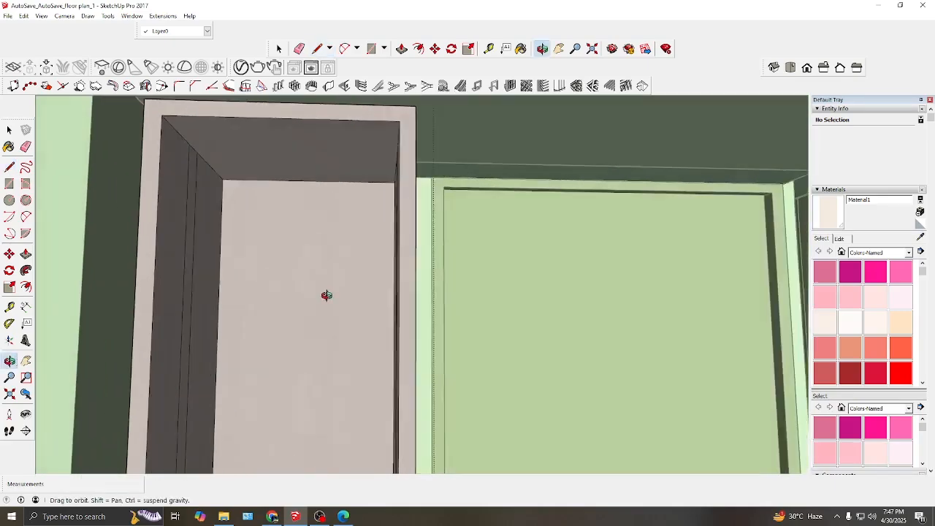
# Add the LED 5500k material from V-Ray's Emissive library to the scene and make it the current material
pyautogui.scroll(-5, 329, 322)
pyautogui.scroll(3, 328, 350)
pyautogui.scroll(-3, 344, 400)
pyautogui.moveTo(350, 396); pyautogui.dragTo(321, 394, button='middle')
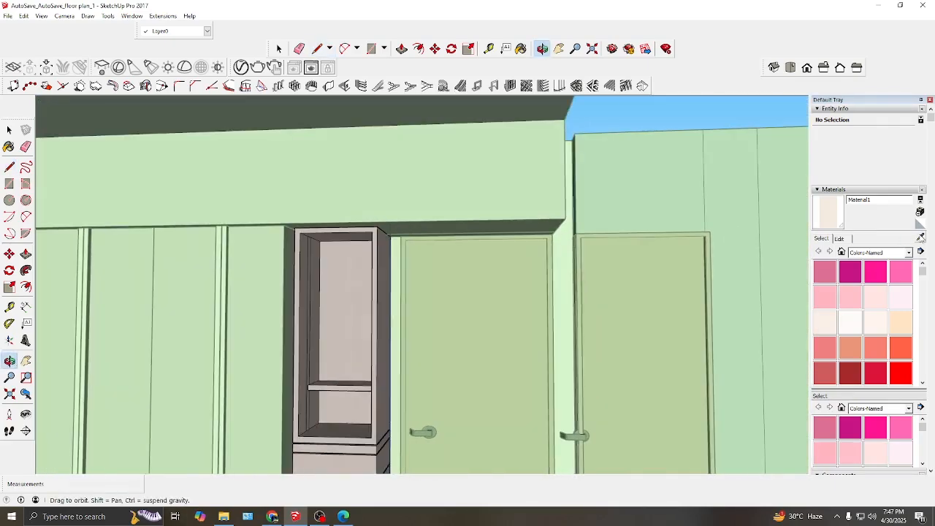
pyautogui.click(241, 67)
pyautogui.click(393, 271)
pyautogui.click(219, 181)
pyautogui.scroll(-3, 239, 340)
pyautogui.rightClick(245, 317)
pyautogui.click(267, 324)
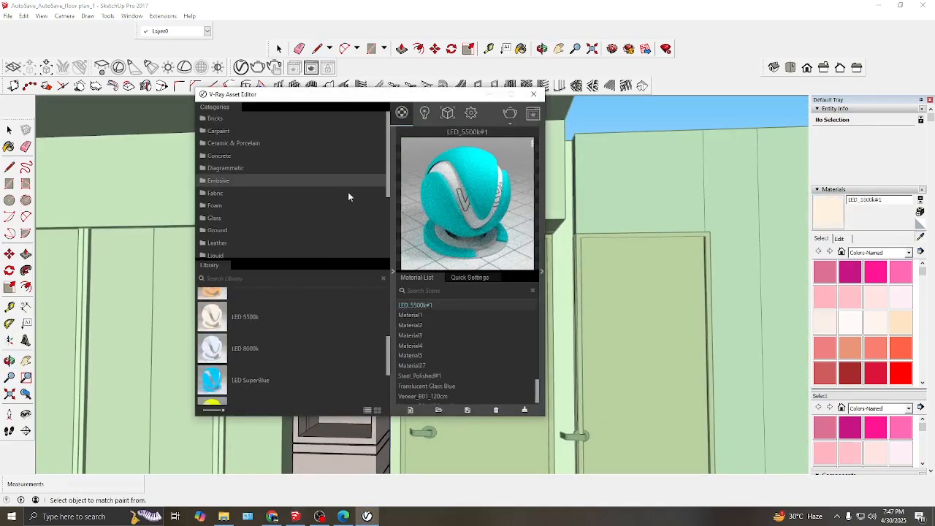
pyautogui.rightClick(450, 307)
pyautogui.click(465, 328)
pyautogui.click(534, 95)
# Paint the narrow vertical strips inside the niche with LED_5500k#1, and close the side unit's group
pyautogui.click(9, 147)
pyautogui.scroll(5, 321, 314)
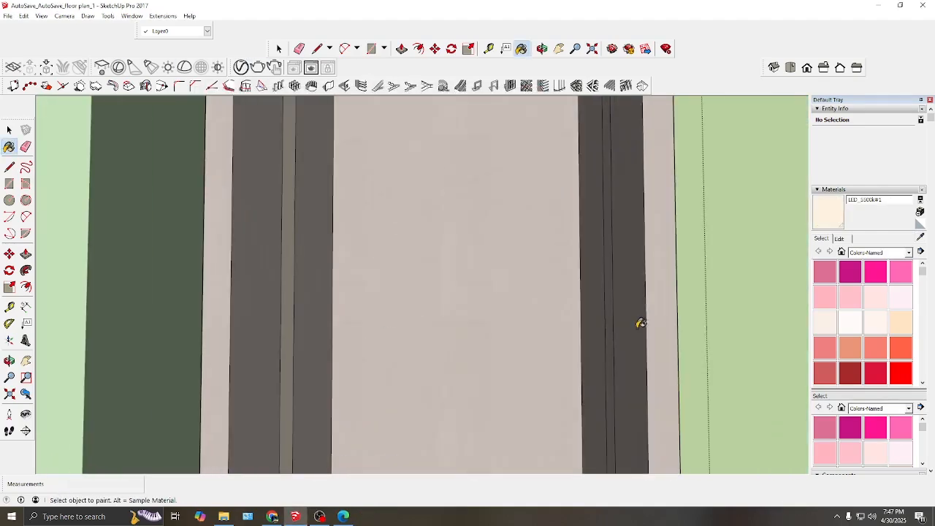
pyautogui.click(609, 324)
pyautogui.scroll(-8, 524, 245)
pyautogui.click(9, 130)
pyautogui.press('Escape')
pyautogui.scroll(-4, 409, 252)
pyautogui.moveTo(409, 252); pyautogui.dragTo(418, 258, button='middle')
pyautogui.scroll(6, 438, 241)
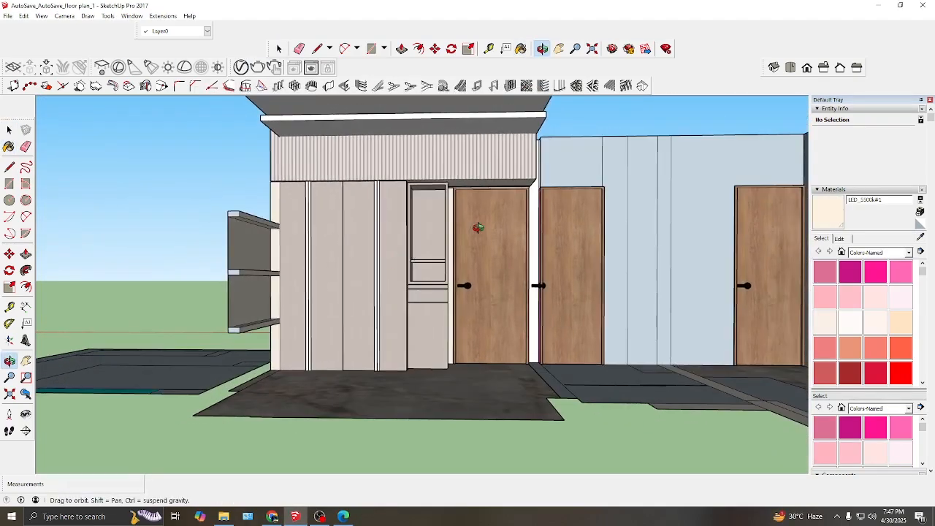
# Open the side unit's group, select the front frame face around the niche and make it a group
pyautogui.press('space')
pyautogui.doubleClick(351, 132)
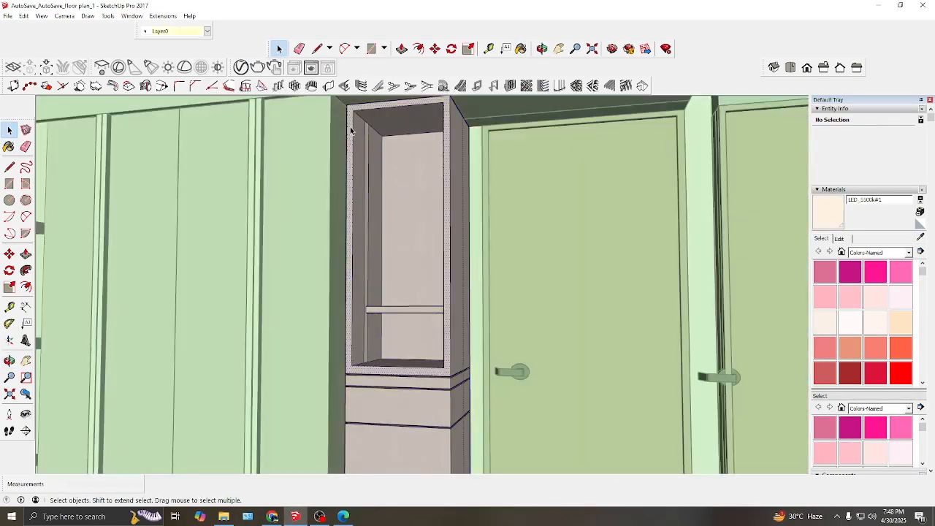
pyautogui.moveTo(351, 221); pyautogui.dragTo(357, 221)
pyautogui.click(9, 360)
pyautogui.moveTo(416, 292); pyautogui.dragTo(504, 380)
pyautogui.scroll(-5, 439, 292)
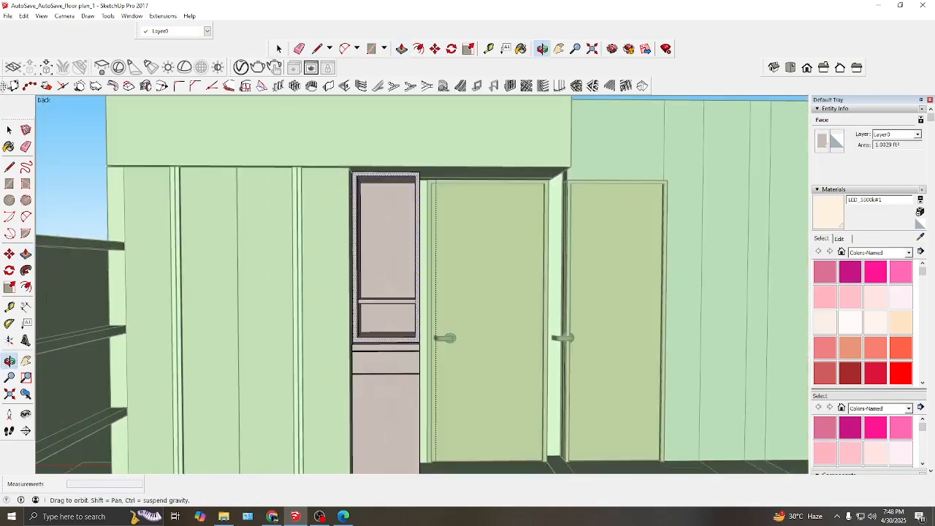
pyautogui.click(10, 130)
pyautogui.rightClick(356, 177)
pyautogui.click(427, 161)
pyautogui.scroll(6, 428, 162)
pyautogui.doubleClick(416, 185)
pyautogui.click(415, 185)
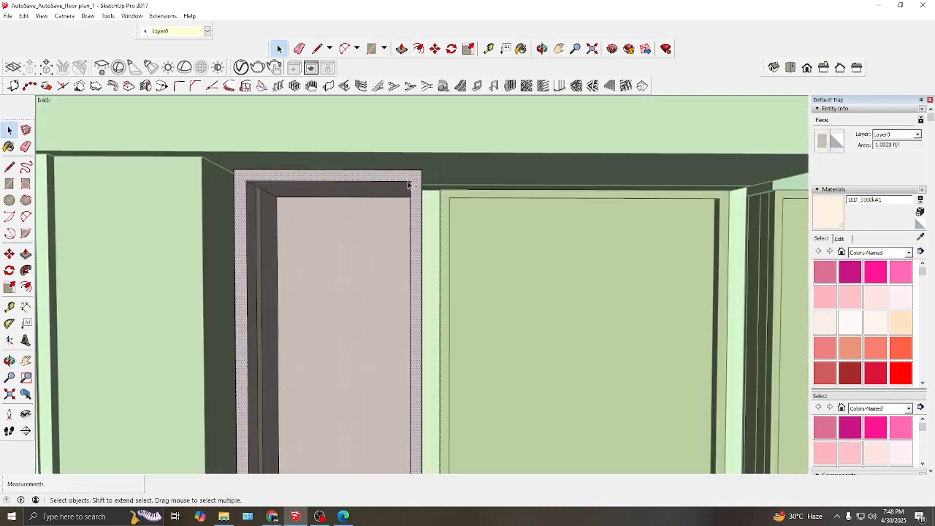
pyautogui.rightClick(409, 185)
pyautogui.click(444, 261)
# Try to move the niche's frame group, and undo the last change
pyautogui.press('m')
pyautogui.moveTo(307, 241); pyautogui.dragTo(303, 212, button='middle')
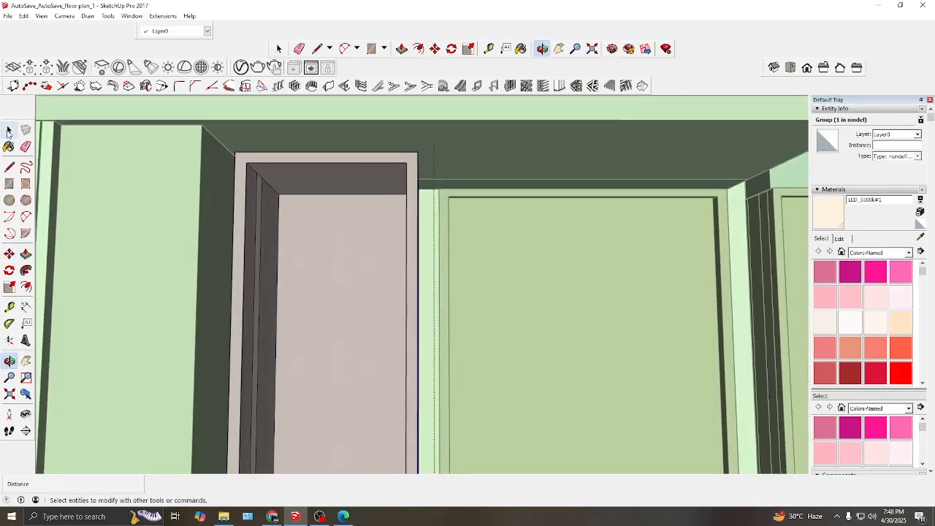
pyautogui.scroll(-4, 268, 165)
pyautogui.scroll(4, 284, 330)
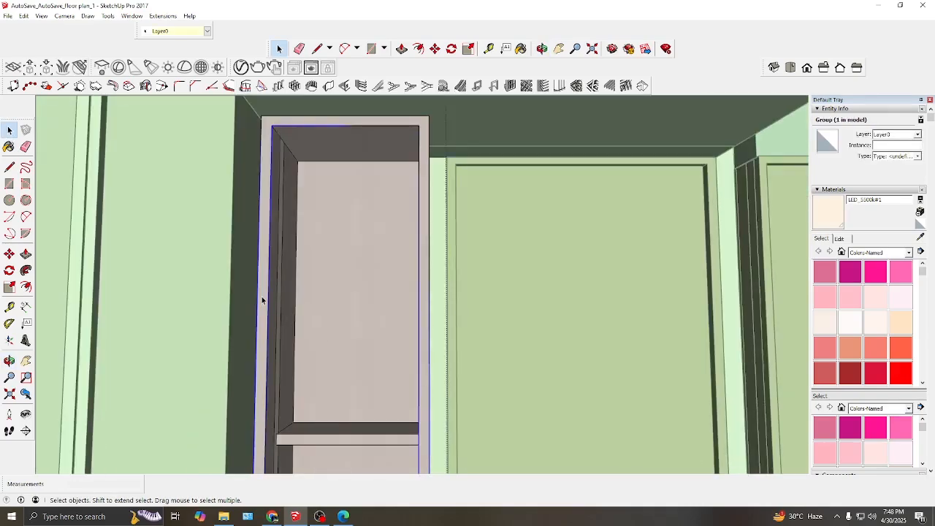
pyautogui.hotkey('ctrl', 'z')
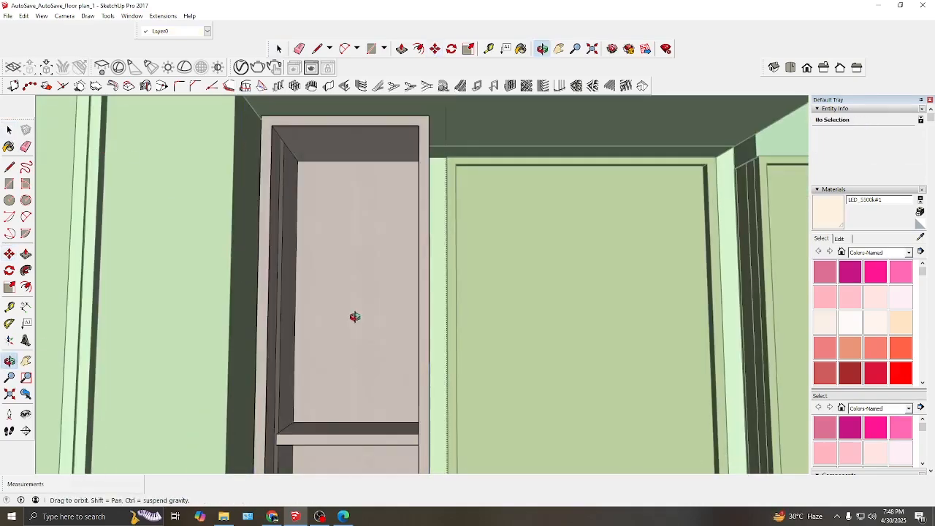
# Copy the niche's front frame group about 1 1/16" forward, off the face of the side unit
pyautogui.moveTo(355, 316); pyautogui.dragTo(307, 277, button='middle')
pyautogui.press('space')
pyautogui.click(230, 233)
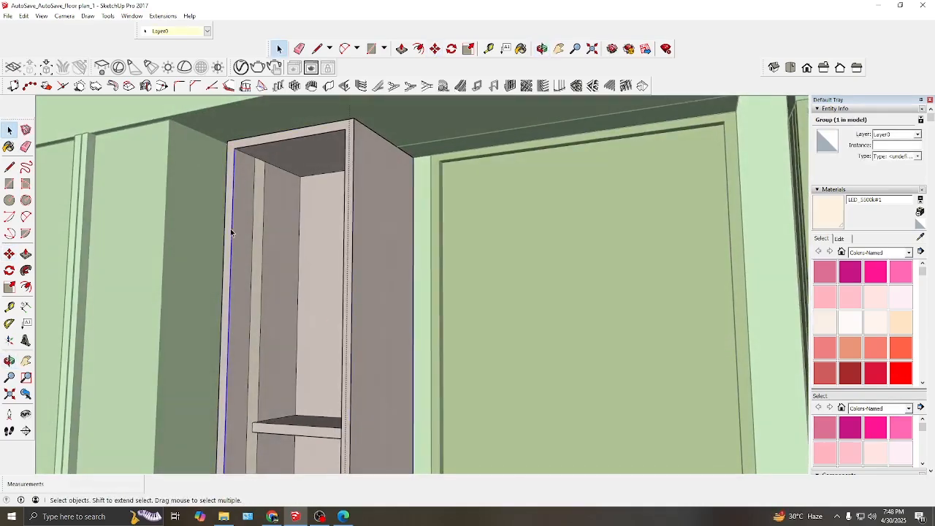
pyautogui.click(336, 133)
pyautogui.press('Escape')
pyautogui.doubleClick(340, 130)
pyautogui.click(339, 127)
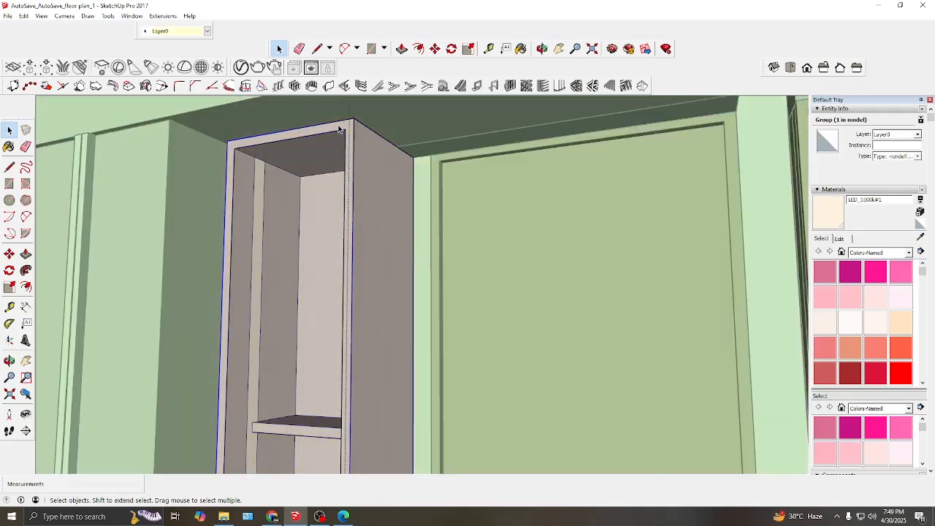
pyautogui.scroll(-1, 348, 130)
pyautogui.scroll(1, 348, 447)
pyautogui.click(206, 305)
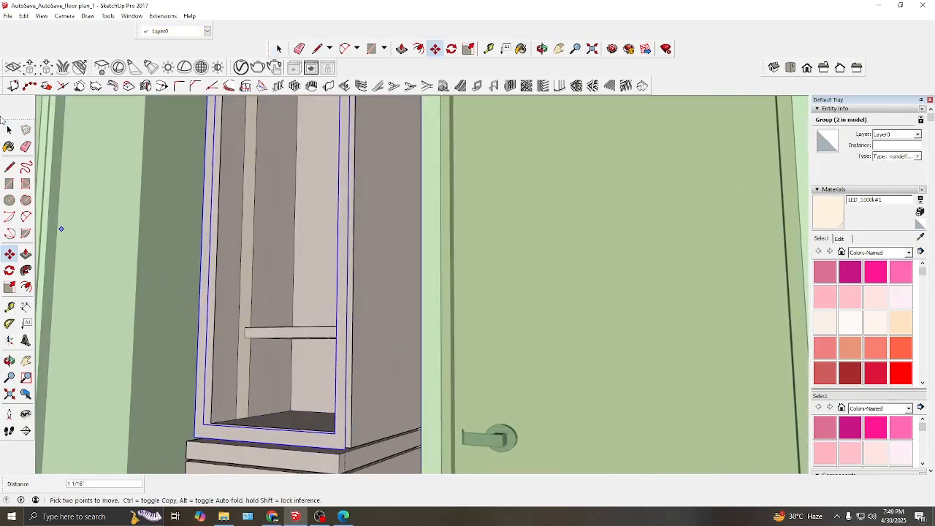
# Open the forward frame group and extrude its face to give the door frame thickness
pyautogui.press('space')
pyautogui.doubleClick(207, 273)
pyautogui.moveTo(194, 284); pyautogui.dragTo(380, 212, button='middle')
pyautogui.press('p')
pyautogui.click(27, 254)
pyautogui.doubleClick(185, 251)
pyautogui.press('space')
# Extrude the frame face behind the front frame by 7/16", and close the groups
pyautogui.click(468, 185)
pyautogui.doubleClick(467, 184)
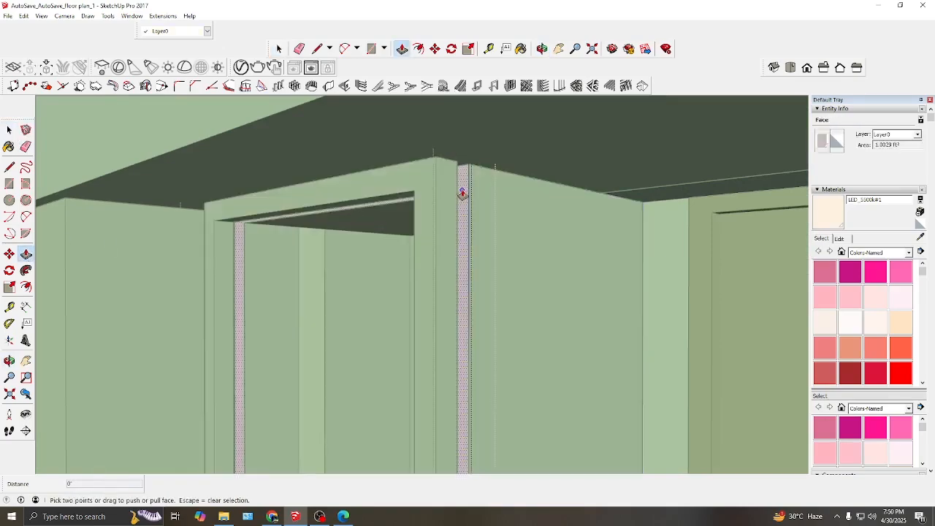
pyautogui.click(462, 192)
pyautogui.scroll(4, 461, 195)
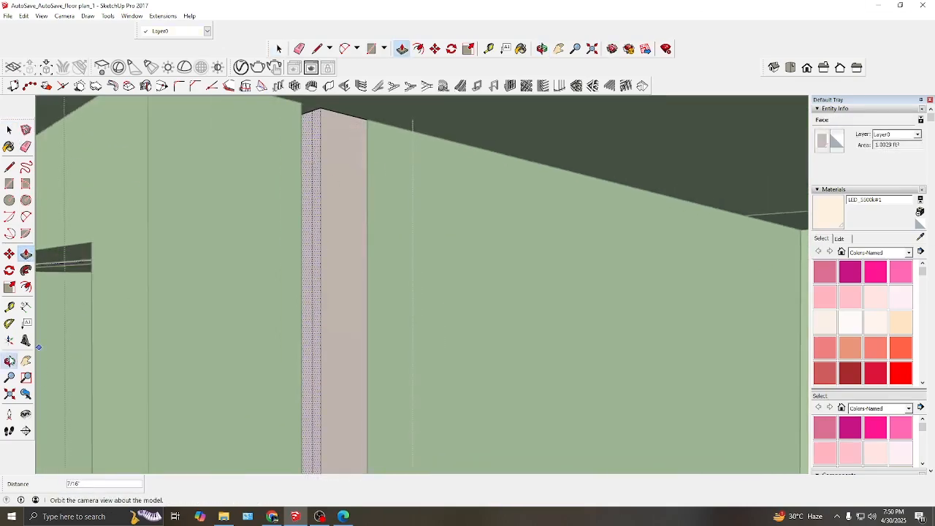
pyautogui.click(10, 361)
pyautogui.moveTo(176, 263); pyautogui.dragTo(372, 150)
pyautogui.scroll(-8, 372, 150)
pyautogui.click(10, 130)
pyautogui.click(292, 240)
pyautogui.click(292, 240)
pyautogui.scroll(3, 400, 314)
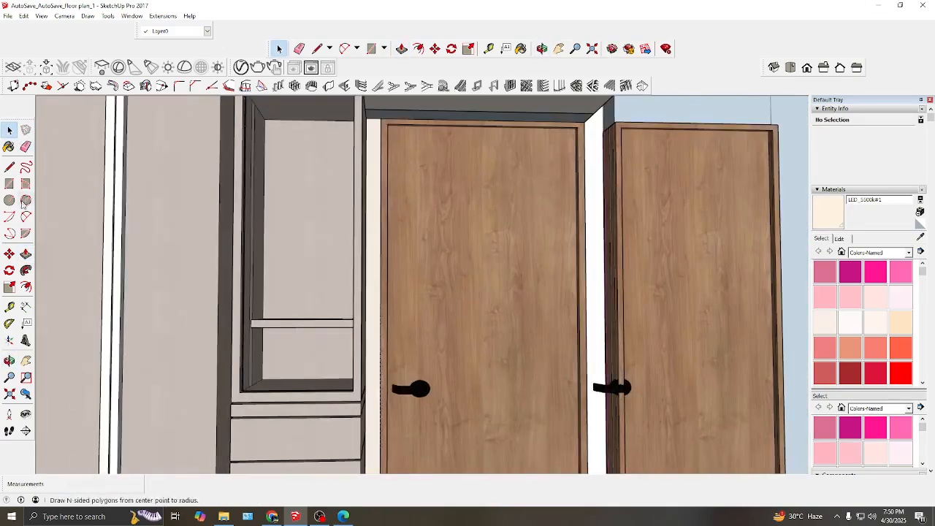
# Open the front frame's group, draw a rectangle filling its opening and select the new face
pyautogui.doubleClick(240, 167)
pyautogui.click(240, 167)
pyautogui.doubleClick(240, 167)
pyautogui.click(240, 167)
pyautogui.scroll(6, 273, 386)
pyautogui.scroll(-6, 314, 416)
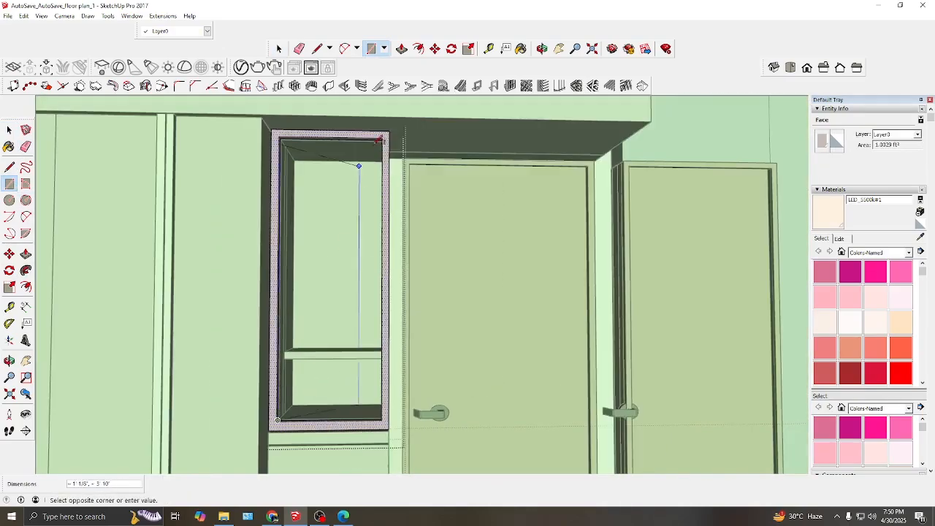
pyautogui.scroll(8, 371, 140)
pyautogui.click(458, 168)
pyautogui.press('space')
pyautogui.click(222, 294)
# Apply Glass Window YellowGrey from V-Ray's Glass library to the face inside the front frame
pyautogui.scroll(-7, 387, 133)
pyautogui.click(921, 237)
pyautogui.click(241, 67)
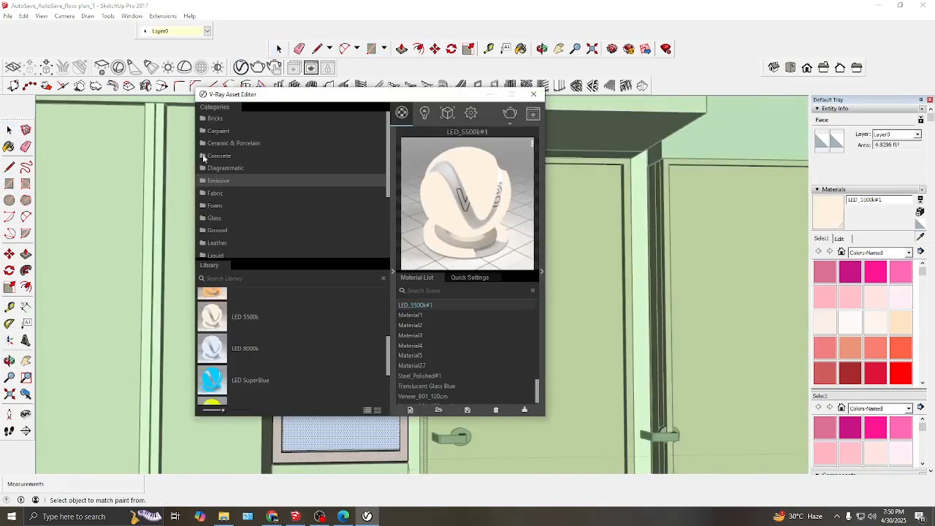
pyautogui.click(214, 218)
pyautogui.scroll(-3, 217, 343)
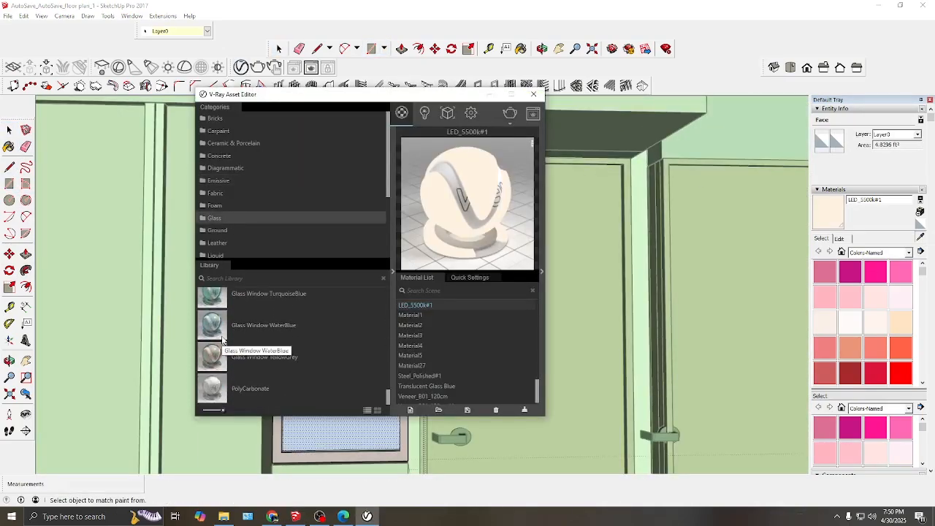
pyautogui.scroll(1, 222, 341)
pyautogui.scroll(10, 222, 340)
pyautogui.click(256, 335)
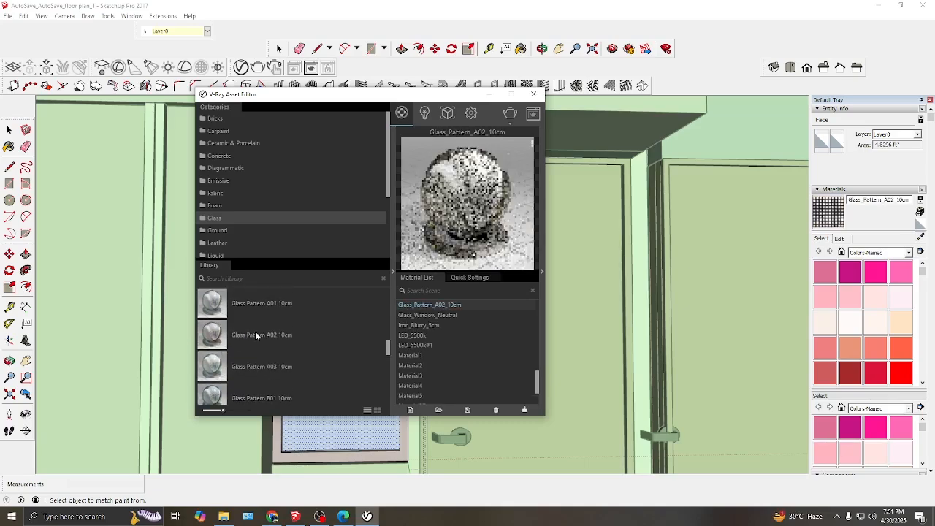
pyautogui.scroll(6, 256, 336)
pyautogui.scroll(-8, 255, 334)
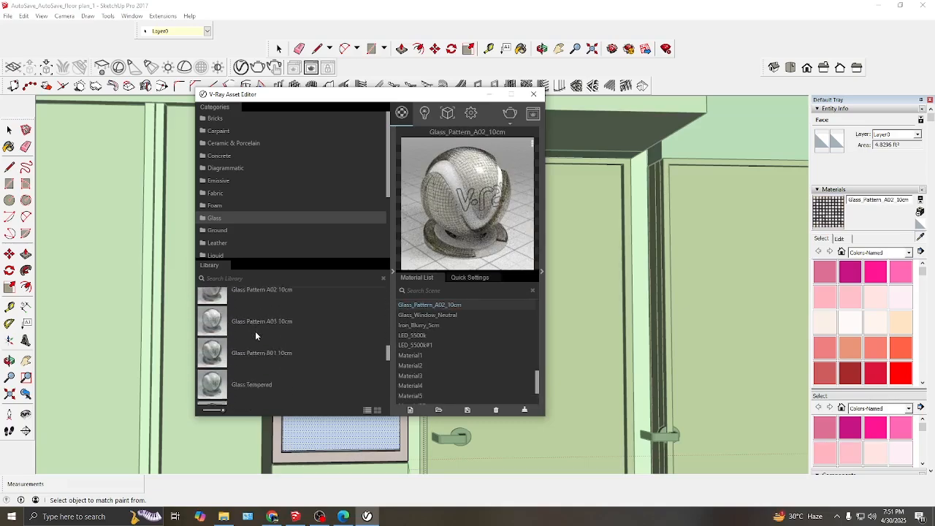
pyautogui.click(212, 379)
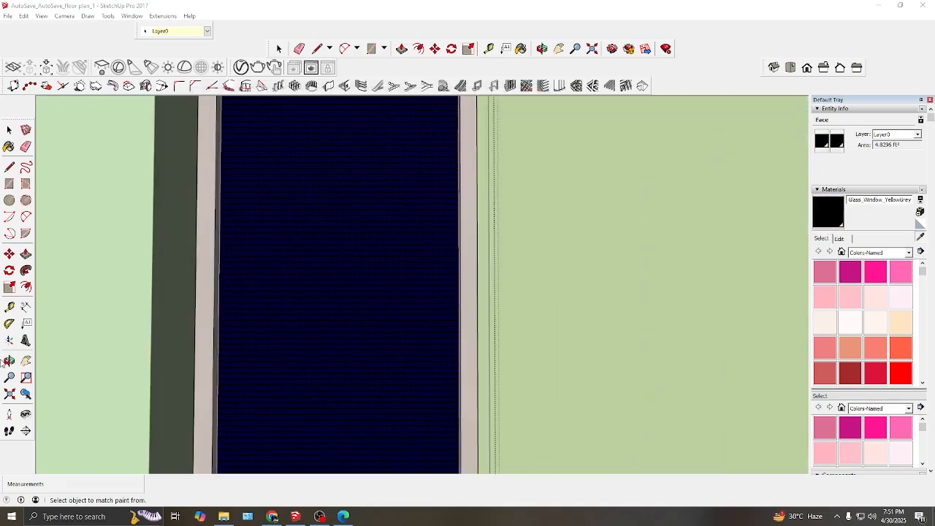
# Unhide all hidden objects in the model
pyautogui.click(9, 361)
pyautogui.moveTo(183, 336); pyautogui.dragTo(217, 290)
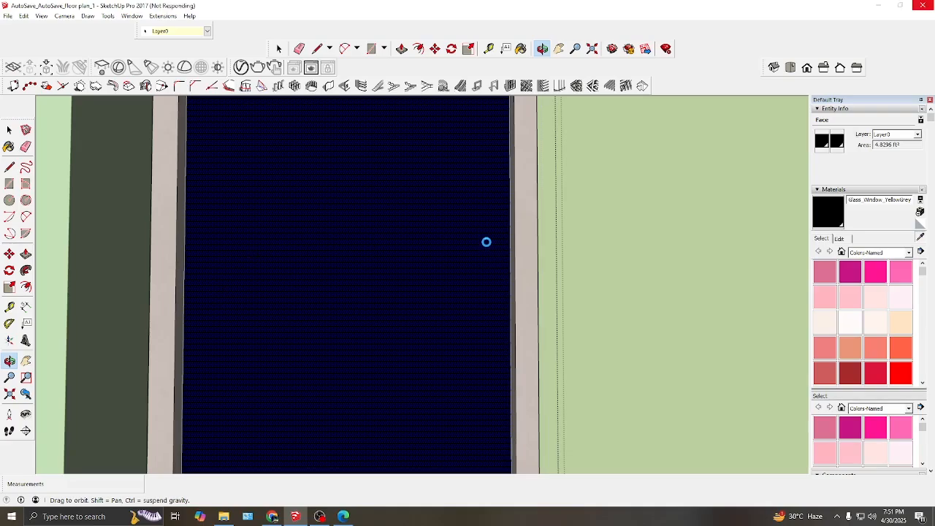
pyautogui.moveTo(486, 242); pyautogui.dragTo(109, 168)
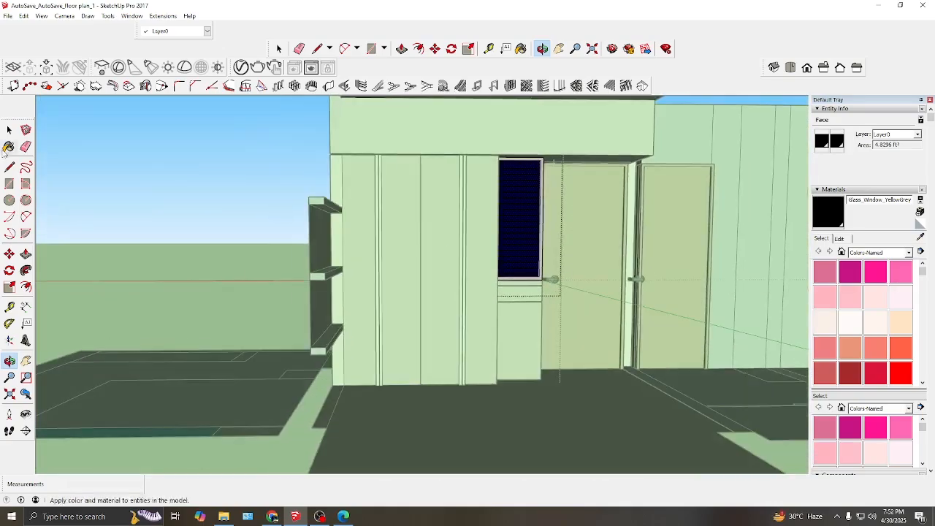
pyautogui.press('space')
pyautogui.scroll(-2, 109, 167)
pyautogui.scroll(3, 401, 151)
pyautogui.click(9, 361)
pyautogui.moveTo(466, 298); pyautogui.dragTo(468, 319)
pyautogui.click(24, 16)
pyautogui.moveTo(148, 156)
pyautogui.click(181, 176)
# Hide the black window and the cream wall around it to open the view into the bedroom
pyautogui.scroll(-3, 253, 210)
pyautogui.press('space')
pyautogui.rightClick(268, 192)
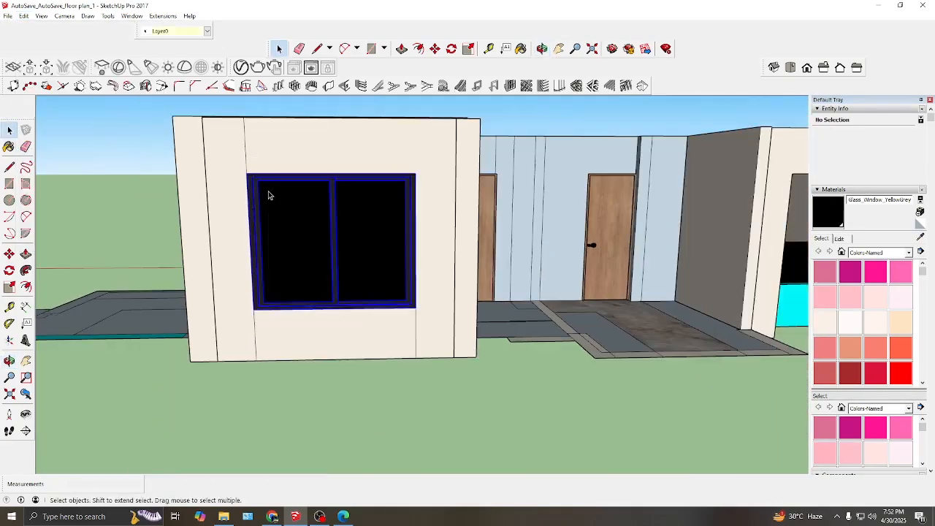
pyautogui.click(289, 218)
pyautogui.rightClick(295, 159)
pyautogui.click(318, 185)
# Open the side wall's group and draw a line across its inner face from the beam's lower corner to the far edge
pyautogui.click(9, 361)
pyautogui.scroll(3, 312, 173)
pyautogui.moveTo(313, 174); pyautogui.dragTo(573, 170)
pyautogui.scroll(3, 573, 171)
pyautogui.doubleClick(416, 150)
pyautogui.click(416, 151)
pyautogui.press('l')
pyautogui.moveTo(615, 202); pyautogui.dragTo(485, 184, button='middle')
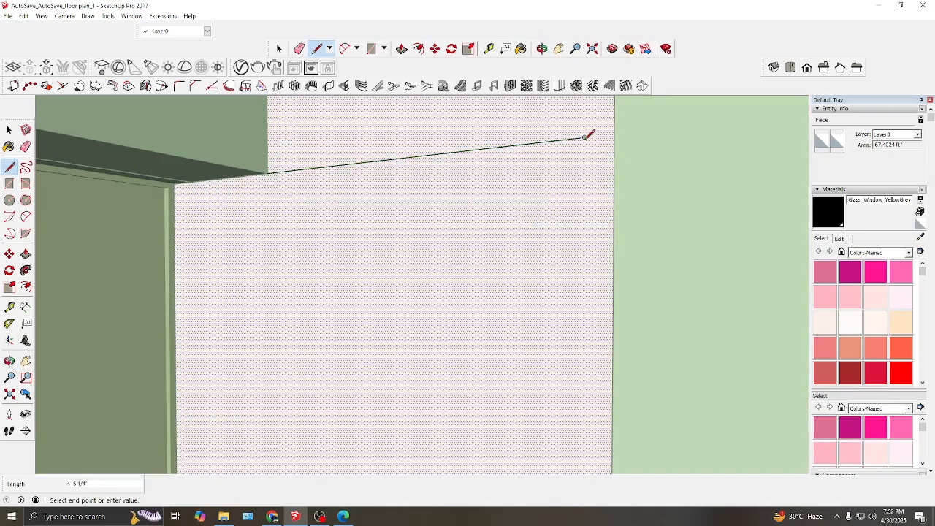
pyautogui.click(584, 137)
pyautogui.moveTo(585, 137); pyautogui.dragTo(616, 166, button='middle')
pyautogui.click(783, 146)
# Delete the ceiling pieces covering the bedroom
pyautogui.scroll(-5, 241, 187)
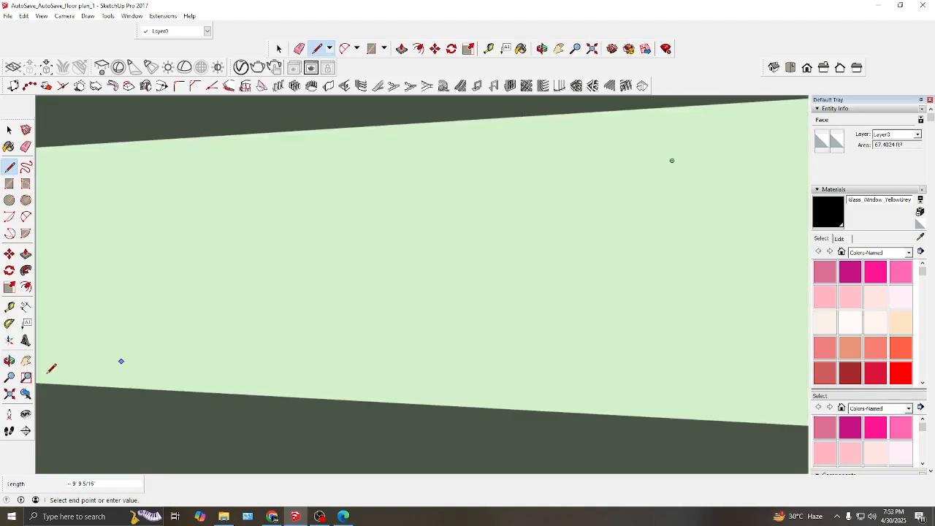
pyautogui.moveTo(50, 371); pyautogui.dragTo(72, 189, button='middle')
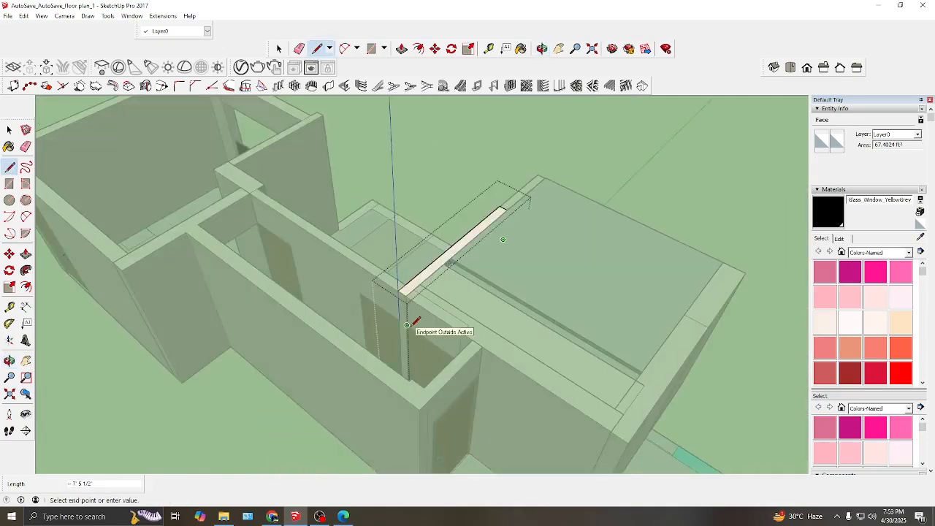
pyautogui.moveTo(411, 325); pyautogui.dragTo(512, 219, button='middle')
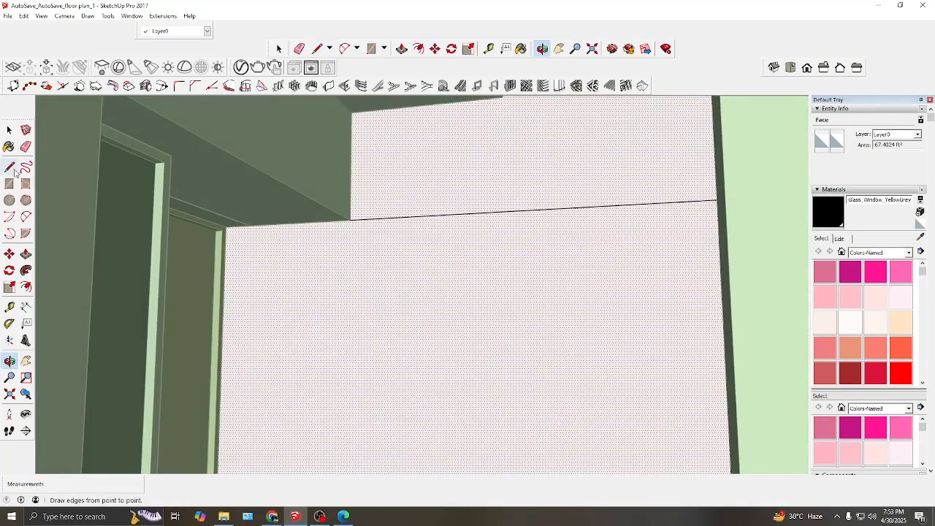
pyautogui.moveTo(245, 205); pyautogui.dragTo(475, 217, button='middle')
pyautogui.click(350, 251)
pyautogui.press('Delete')
pyautogui.scroll(5, 350, 227)
pyautogui.click(340, 245)
pyautogui.press('Delete')
# Select the side wall's inner face to check the split, and delete the line drawn across it
pyautogui.click(371, 250)
pyautogui.scroll(3, 375, 257)
pyautogui.doubleClick(475, 218)
pyautogui.click(476, 218)
pyautogui.scroll(4, 438, 191)
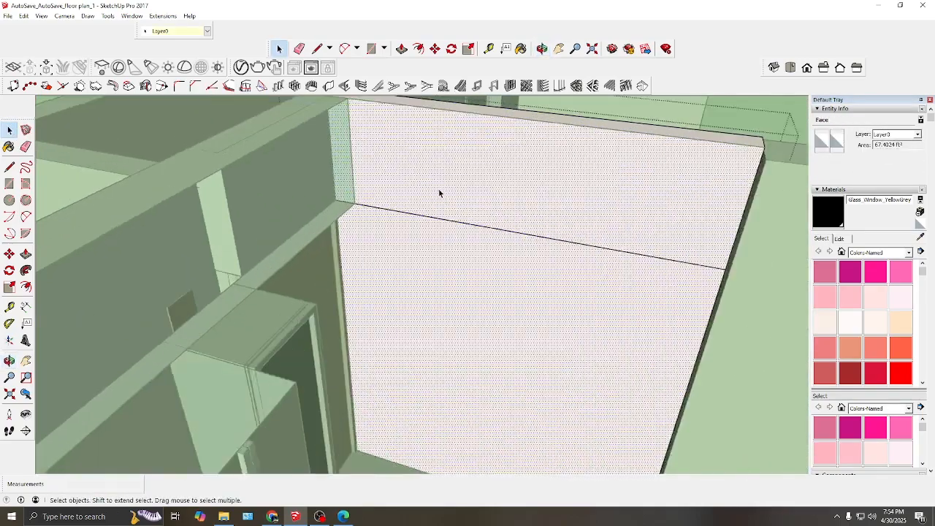
pyautogui.click(430, 221)
pyautogui.press('Delete')
# Redraw the line across the side wall's inner face from the beam's lower corner to the far edge
pyautogui.scroll(-5, 355, 199)
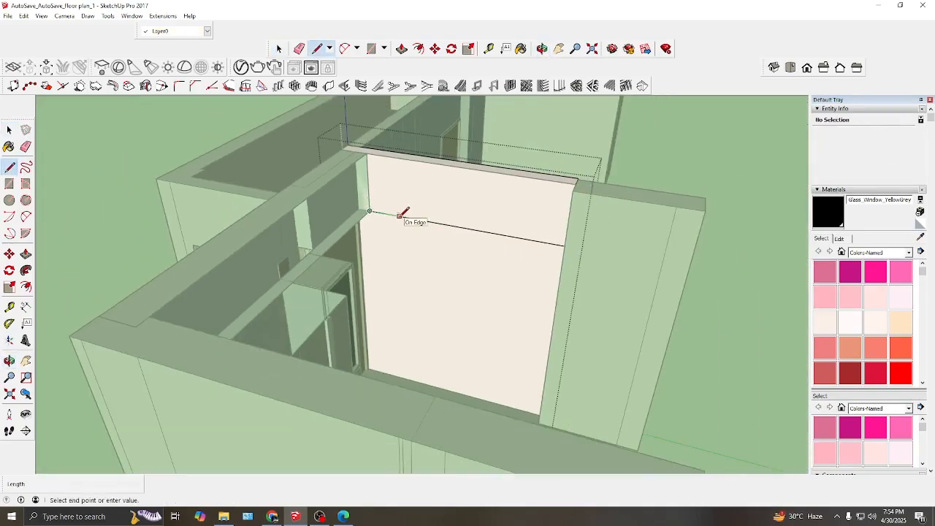
pyautogui.moveTo(397, 209); pyautogui.dragTo(411, 195, button='middle')
pyautogui.press('space')
pyautogui.click(469, 213)
pyautogui.scroll(5, 472, 225)
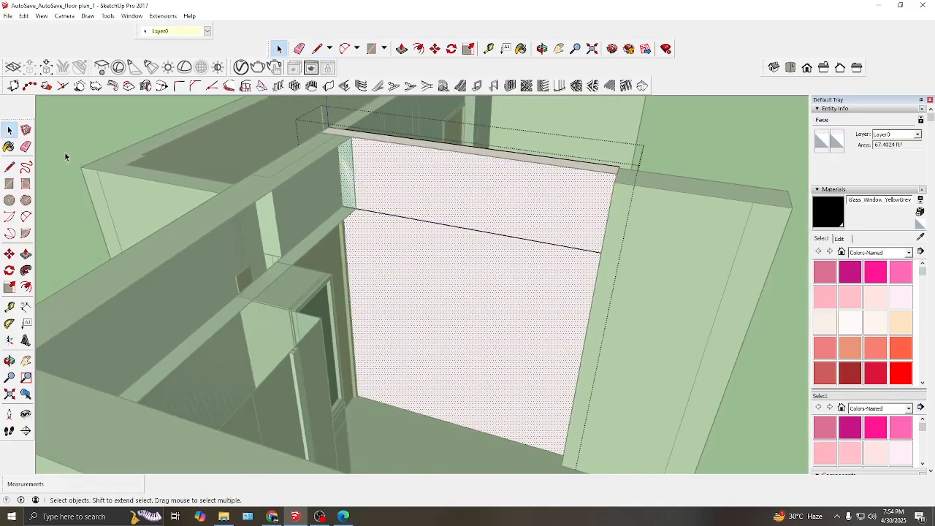
# Reopen the side wall's group to check whether the line divides its inner face
pyautogui.click(72, 132)
pyautogui.doubleClick(497, 200)
pyautogui.click(497, 200)
pyautogui.scroll(2, 398, 167)
pyautogui.scroll(-2, 399, 168)
pyautogui.moveTo(244, 244)
pyautogui.mouseDown(button='middle')
pyautogui.moveTo(121, 278)
pyautogui.moveTo(231, 238)
pyautogui.mouseUp(button='middle')
pyautogui.click(229, 200)
pyautogui.click(285, 221)
pyautogui.scroll(-1, 285, 220)
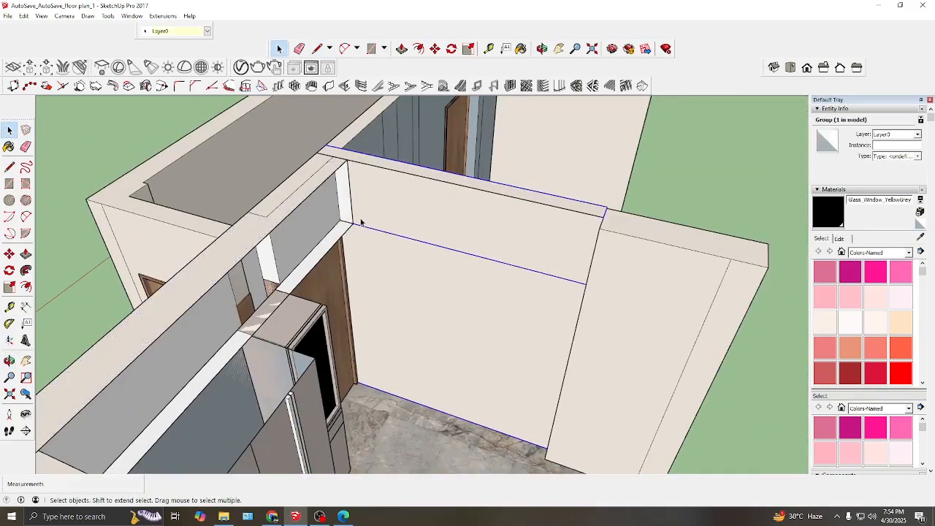
# Divide the side wall's inner face with a line at the beam's lower edge, separating the upper band
pyautogui.doubleClick(375, 197)
pyautogui.click(375, 197)
pyautogui.moveTo(230, 271); pyautogui.dragTo(13, 166)
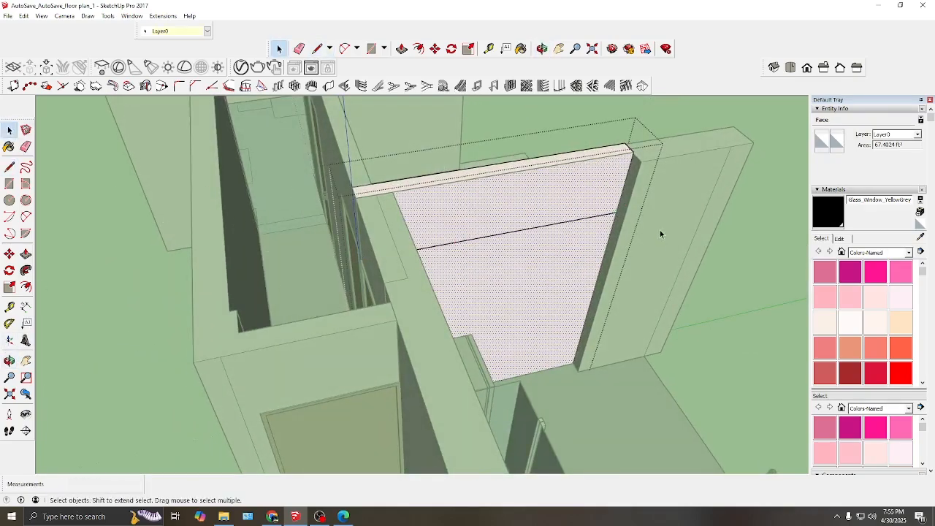
pyautogui.scroll(2, 659, 234)
pyautogui.press('space')
pyautogui.scroll(-2, 419, 315)
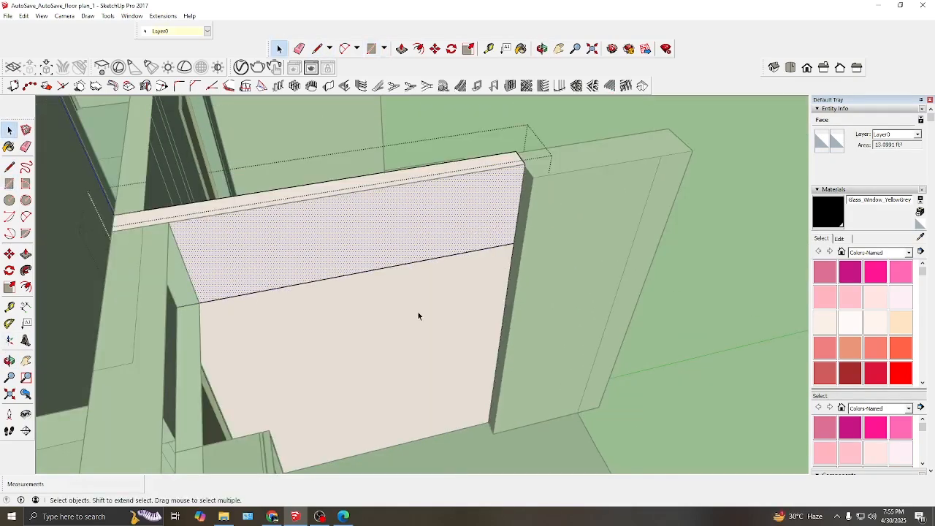
pyautogui.moveTo(438, 292); pyautogui.dragTo(409, 219, button='middle')
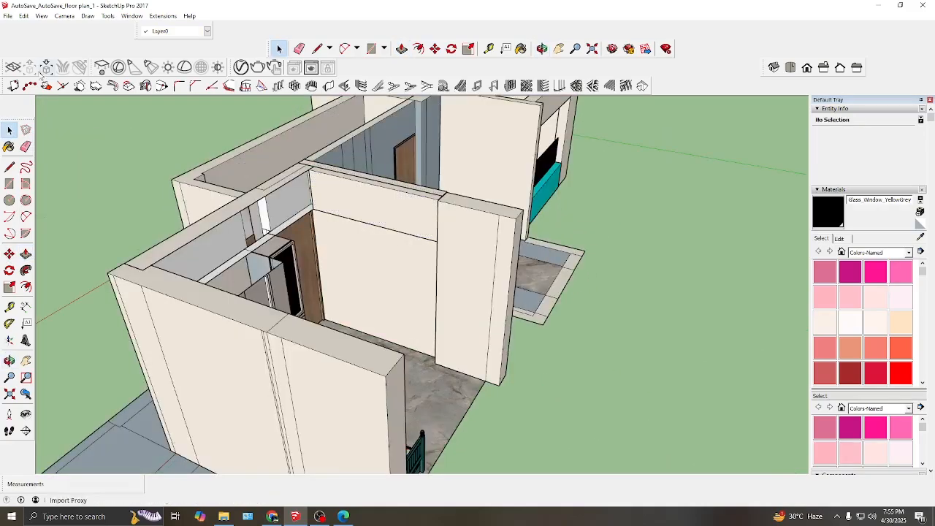
# Unhide the hidden parts of the bedroom
pyautogui.click(24, 15)
pyautogui.moveTo(126, 156)
pyautogui.click(181, 176)
pyautogui.moveTo(292, 255); pyautogui.dragTo(187, 256, button='middle')
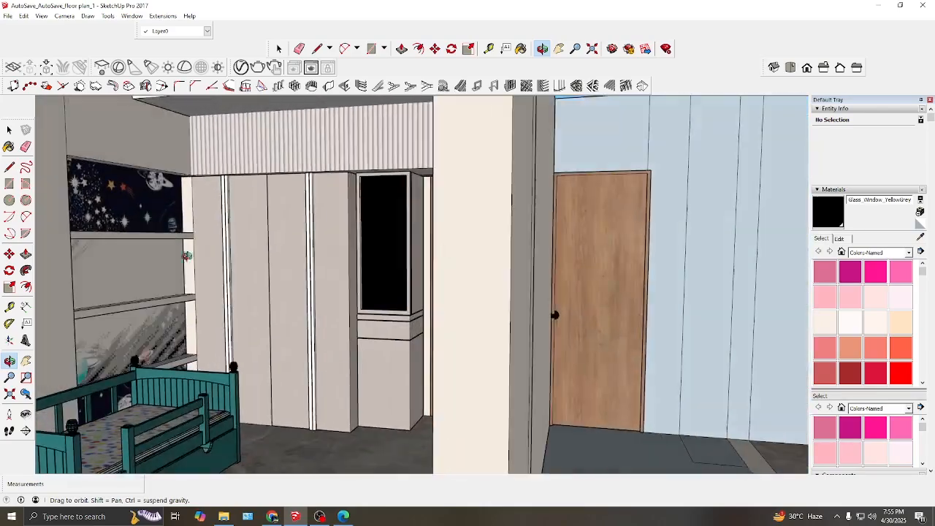
# Paint the side wall's inner face below the dividing line with the space wallpaper Material5
pyautogui.scroll(-5, 292, 292)
pyautogui.moveTo(292, 292); pyautogui.dragTo(419, 219, button='middle')
pyautogui.click(543, 245)
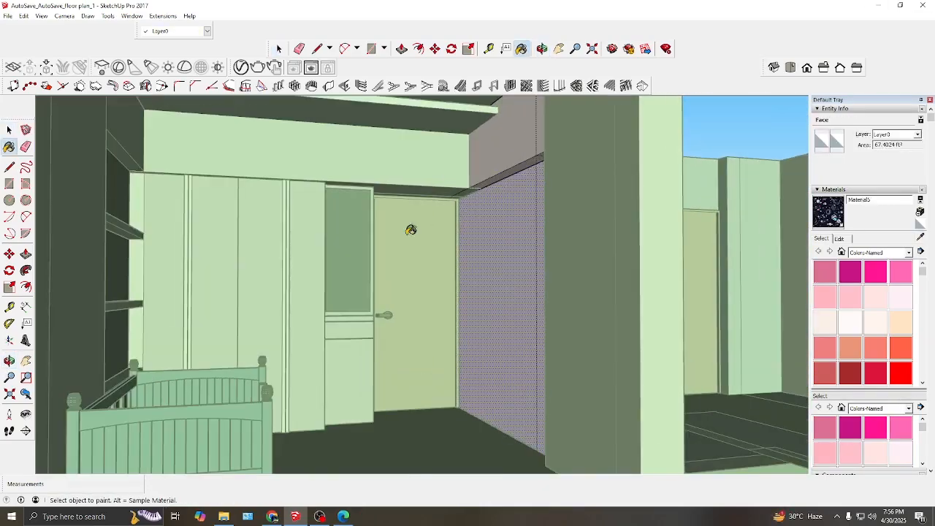
pyautogui.click(738, 121)
pyautogui.scroll(-5, 465, 297)
pyautogui.scroll(6, 464, 298)
# Draw a narrow strip along the underside of the shelf niche's top and push it 1/4"
pyautogui.moveTo(438, 293); pyautogui.dragTo(29, 161, button='middle')
pyautogui.click(9, 129)
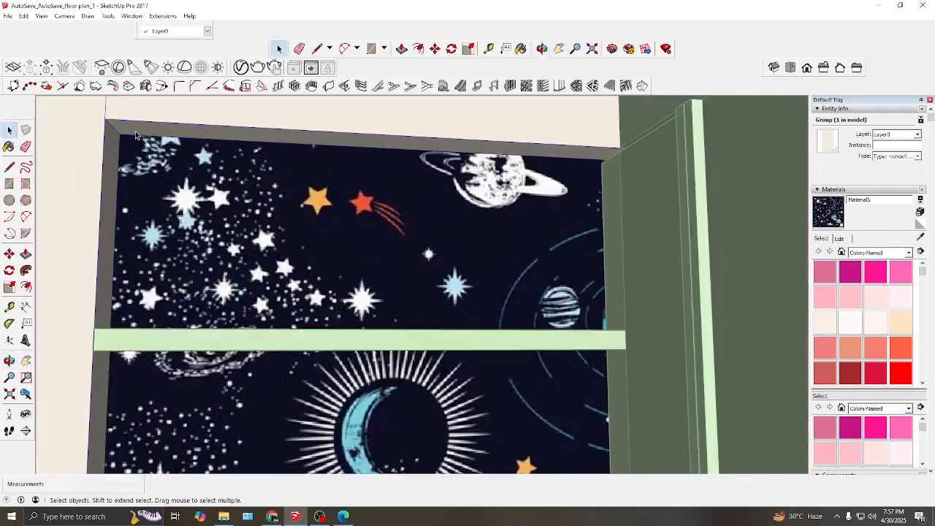
pyautogui.click(9, 183)
pyautogui.scroll(5, 616, 144)
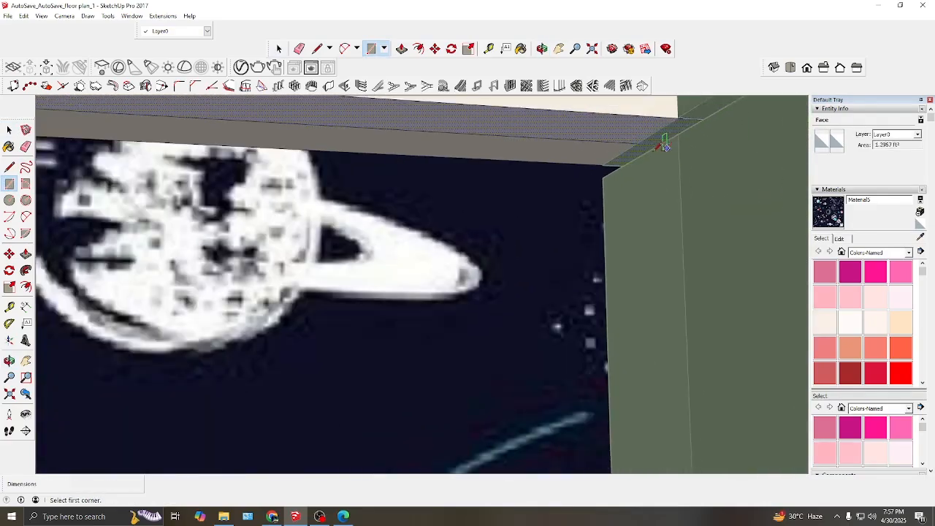
pyautogui.press('p')
pyautogui.scroll(-5, 137, 126)
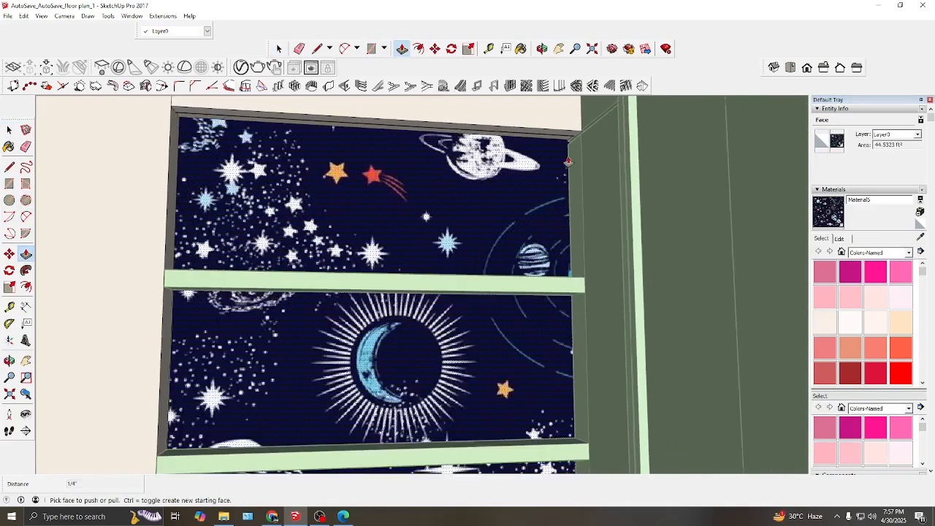
pyautogui.press('space')
pyautogui.scroll(3, 314, 219)
# Paint the strip at the top of the shelf niche with the LED_5500k#2 material and close the group
pyautogui.click(923, 238)
pyautogui.scroll(-3, 445, 326)
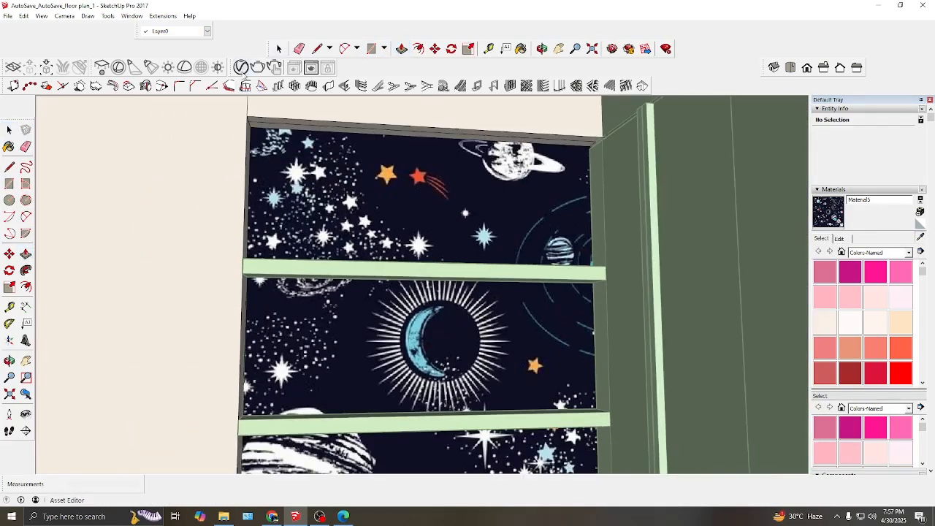
pyautogui.click(241, 67)
pyautogui.click(217, 182)
pyautogui.scroll(-2, 245, 350)
pyautogui.scroll(5, 438, 293)
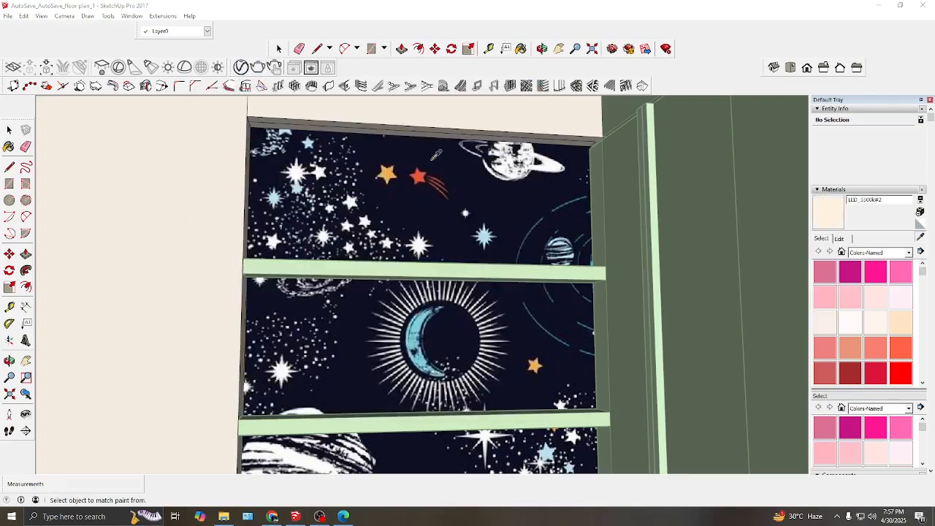
pyautogui.click(342, 119)
pyautogui.click(279, 48)
pyautogui.scroll(3, 230, 196)
pyautogui.click(230, 196)
pyautogui.scroll(-4, 267, 237)
pyautogui.click(596, 269)
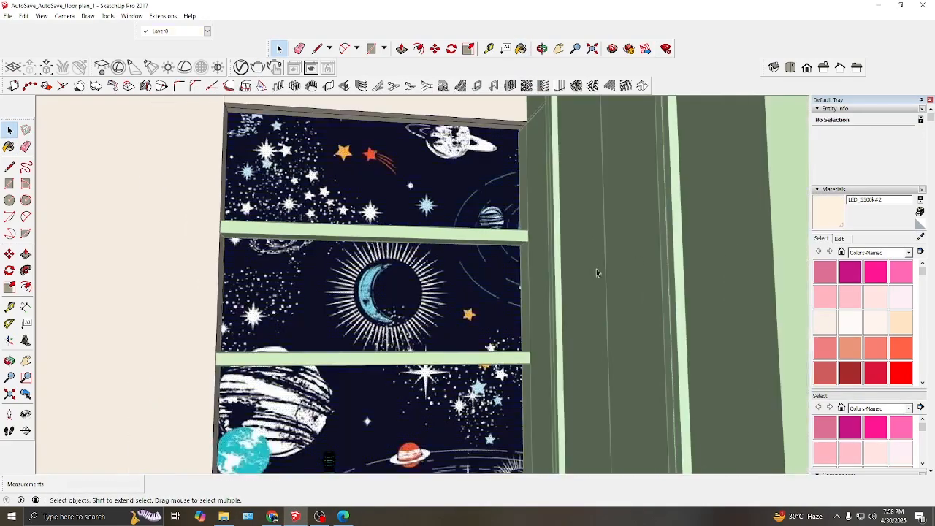
# Set the back view inside the bedroom, facing the wardrobe and door, and save it as Scene 1
pyautogui.scroll(-5, 666, 269)
pyautogui.scroll(-4, 381, 299)
pyautogui.click(381, 298)
pyautogui.click(840, 67)
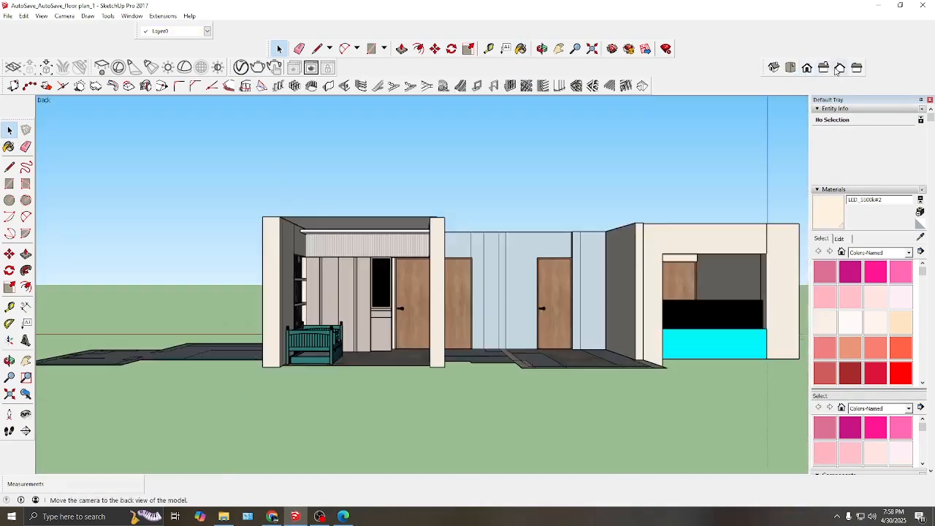
pyautogui.scroll(10, 336, 334)
pyautogui.scroll(-10, 877, 426)
pyautogui.click(829, 155)
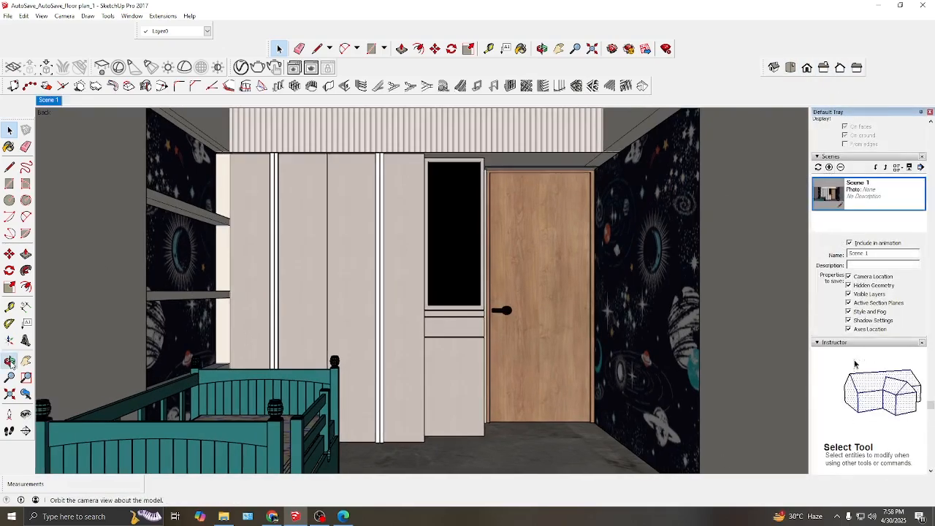
pyautogui.moveTo(409, 278); pyautogui.dragTo(80, 246, button='middle')
pyautogui.scroll(6, 408, 259)
pyautogui.press('r')
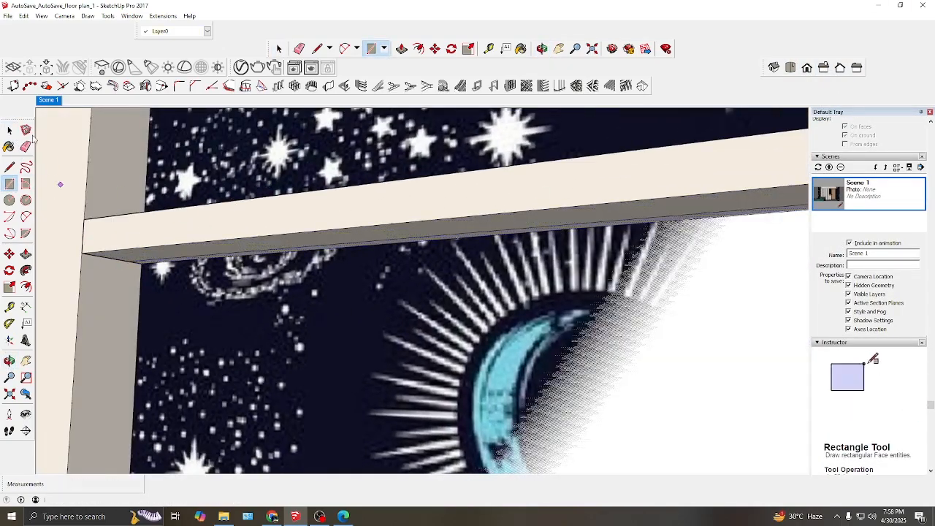
pyautogui.click(9, 130)
pyautogui.hotkey('ctrl', 'z')
# Draw a rectangle on the underside of the middle shelf and delete the extra face
pyautogui.press('b')
pyautogui.scroll(3, 219, 245)
pyautogui.moveTo(361, 466)
pyautogui.keyDown('shift'); pyautogui.mouseDown(button='middle')
pyautogui.moveTo(355, 321)
pyautogui.moveTo(79, 150)
pyautogui.mouseUp(button='middle'); pyautogui.keyUp('shift')
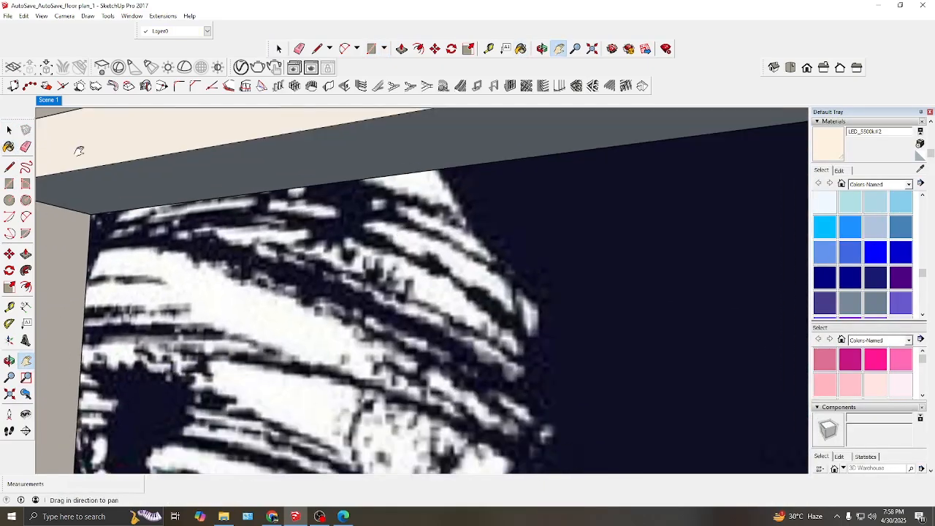
pyautogui.moveTo(42, 364); pyautogui.dragTo(18, 188, button='middle')
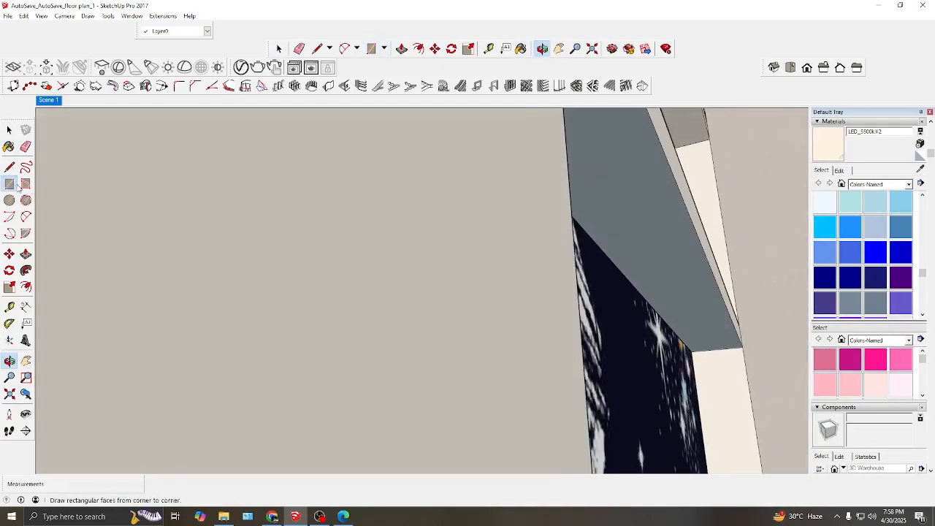
pyautogui.click(708, 349)
pyautogui.press('space')
pyautogui.click(586, 350)
pyautogui.press('Delete')
# Draw a rectangle along the underside of the lower shelf, starting from its end corner
pyautogui.press('b')
pyautogui.click(593, 213)
pyautogui.moveTo(593, 213)
pyautogui.keyDown('shift'); pyautogui.mouseDown(button='middle')
pyautogui.moveTo(490, 201)
pyautogui.moveTo(30, 215)
pyautogui.mouseUp(button='middle'); pyautogui.keyUp('shift')
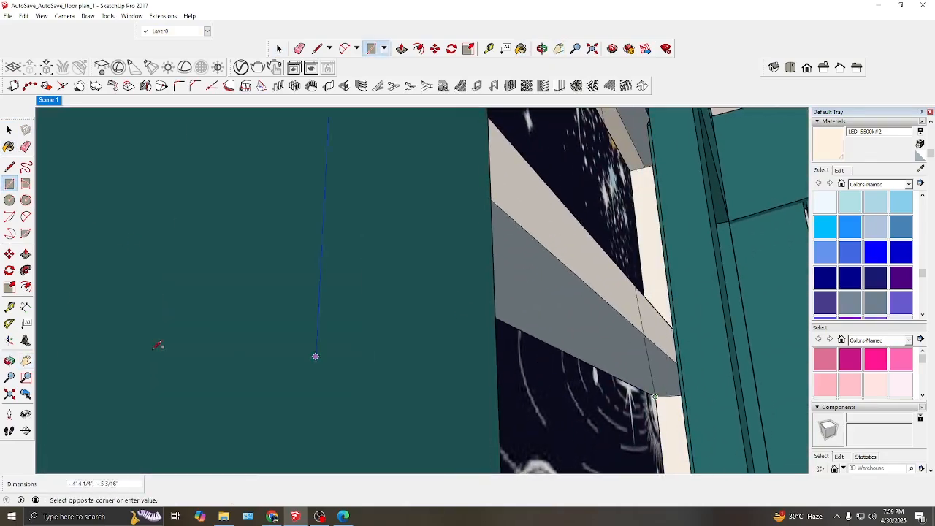
pyautogui.moveTo(158, 345); pyautogui.dragTo(183, 292, button='middle')
# Place a V-Ray rectangle light along the back of the lower shelf's underside and scale it to the full shelf length
pyautogui.click(9, 146)
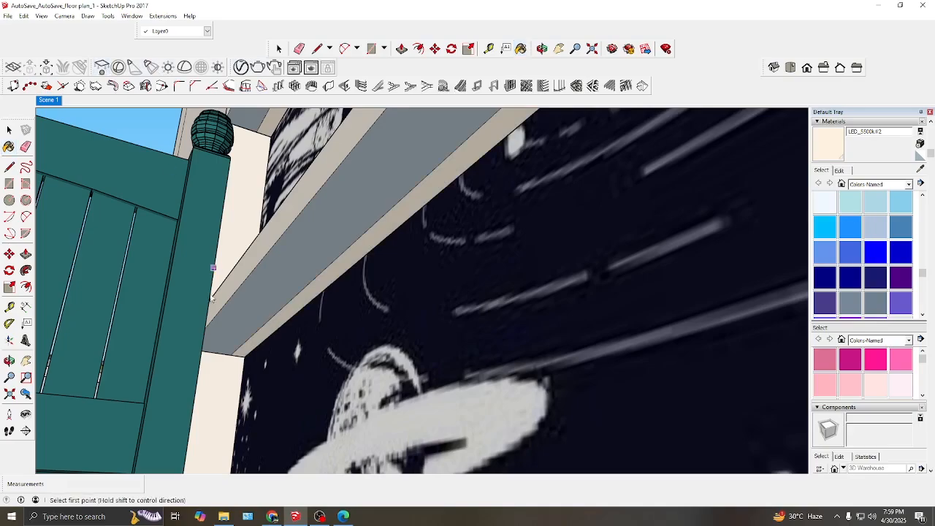
pyautogui.moveTo(240, 355); pyautogui.dragTo(220, 234, button='middle')
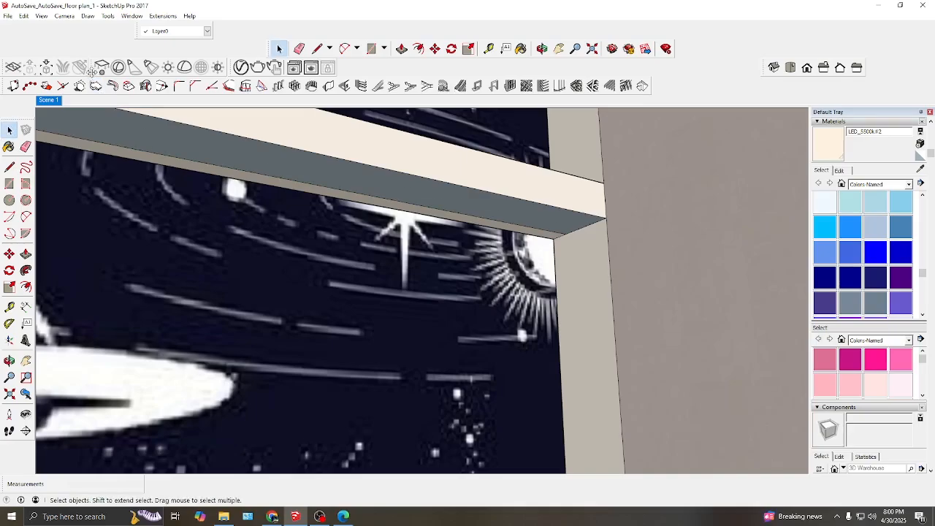
pyautogui.click(128, 157)
pyautogui.click(8, 363)
pyautogui.moveTo(241, 292); pyautogui.dragTo(307, 205)
pyautogui.press('s')
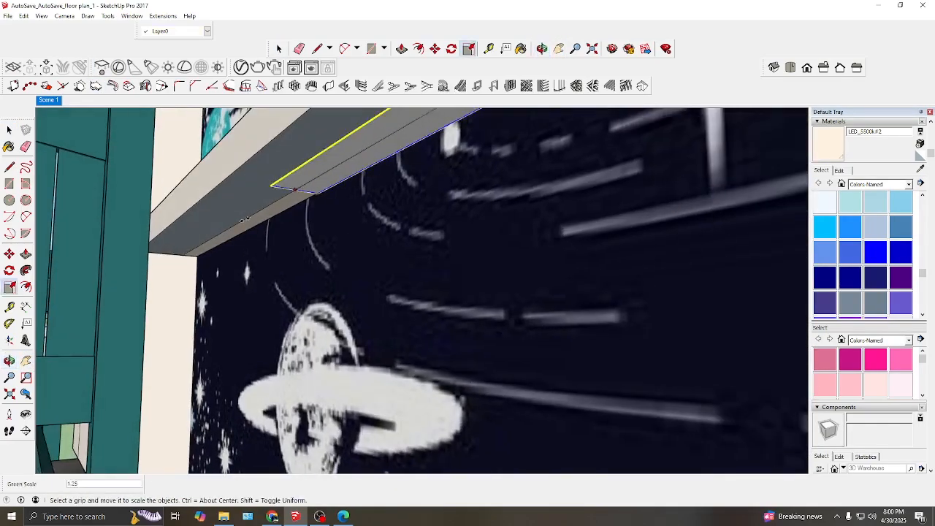
# Set the shelf's V-Ray rectangle light colour to light yellow (255, 255, 128)
pyautogui.click(241, 67)
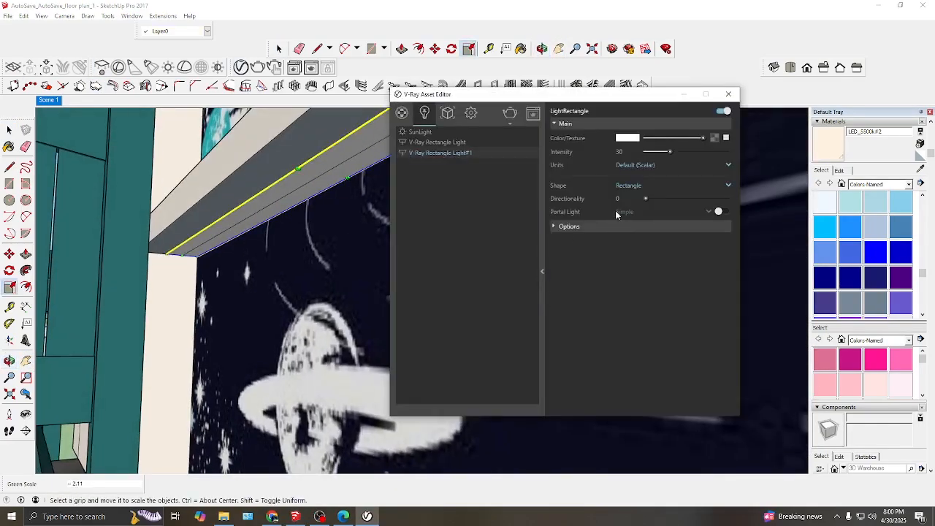
pyautogui.click(731, 96)
pyautogui.press('o')
pyautogui.click(241, 67)
pyautogui.click(631, 138)
pyautogui.click(417, 134)
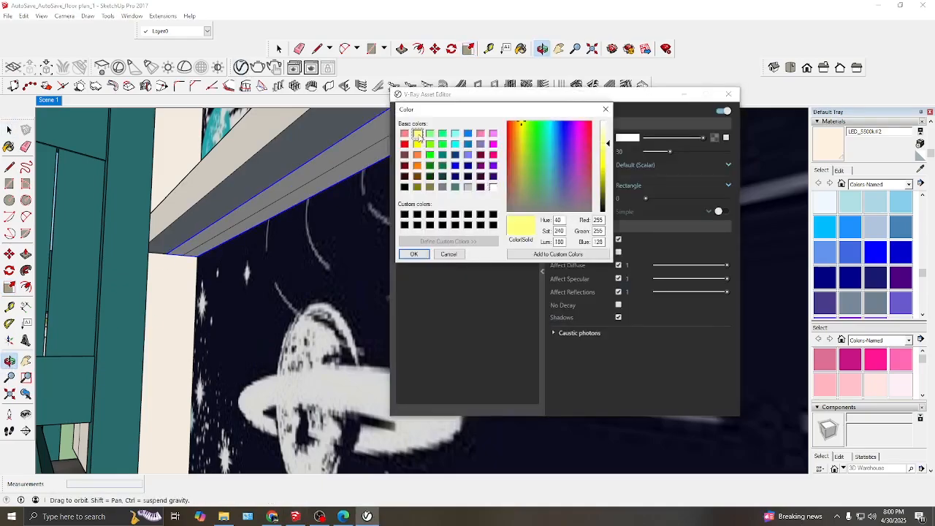
pyautogui.click(414, 254)
pyautogui.click(731, 94)
# Copy the rectangle light from the lower shelf up to the underside of the middle shelf
pyautogui.moveTo(511, 314)
pyautogui.mouseDown(button='middle')
pyautogui.moveTo(372, 351)
pyautogui.moveTo(229, 324)
pyautogui.moveTo(38, 201)
pyautogui.mouseUp(button='middle')
pyautogui.scroll(8, 401, 176)
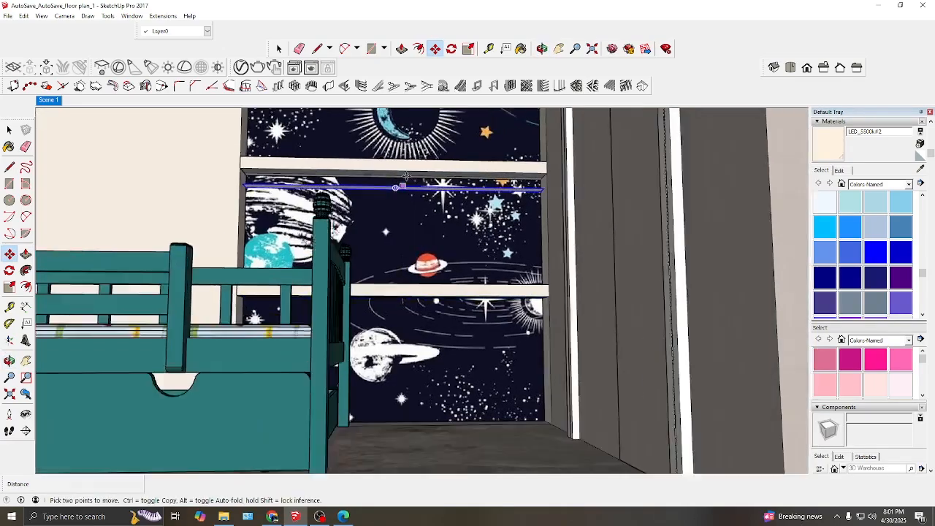
pyautogui.keyDown('shift'); pyautogui.moveTo(395, 181); pyautogui.dragTo(335, 207, button='middle'); pyautogui.keyUp('shift')
pyautogui.scroll(-4, 335, 207)
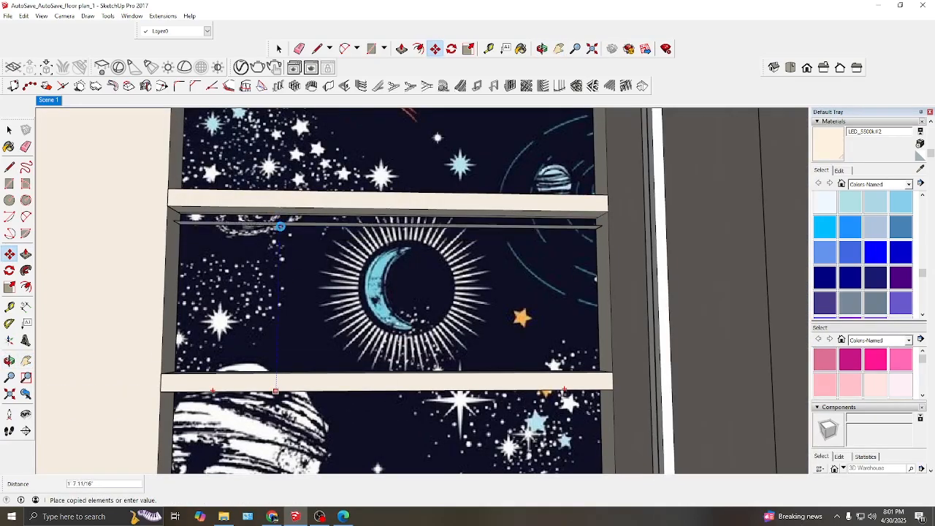
pyautogui.click(406, 276)
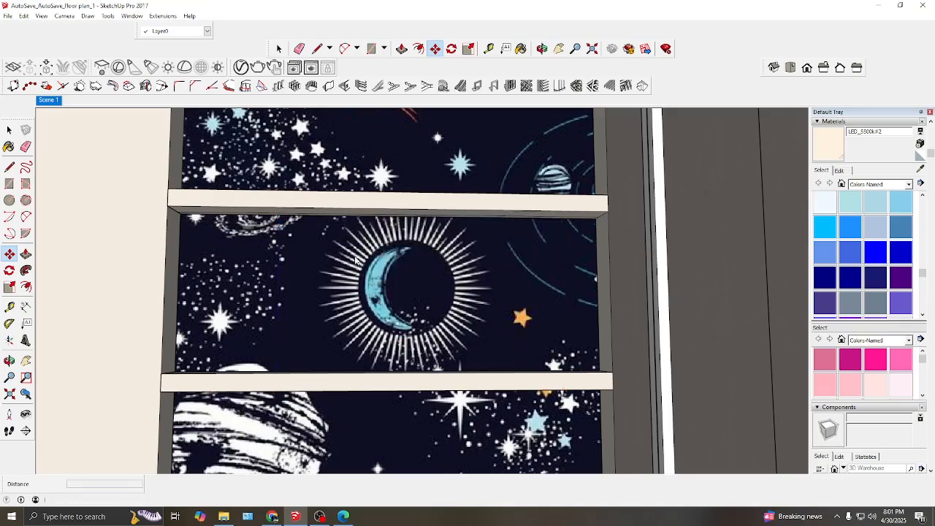
pyautogui.click(432, 271)
pyautogui.keyDown('shift'); pyautogui.moveTo(354, 389); pyautogui.dragTo(395, 218, button='middle'); pyautogui.keyUp('shift')
# Copy the middle shelf's rectangle light up to the underside of the upper shelf
pyautogui.press('space')
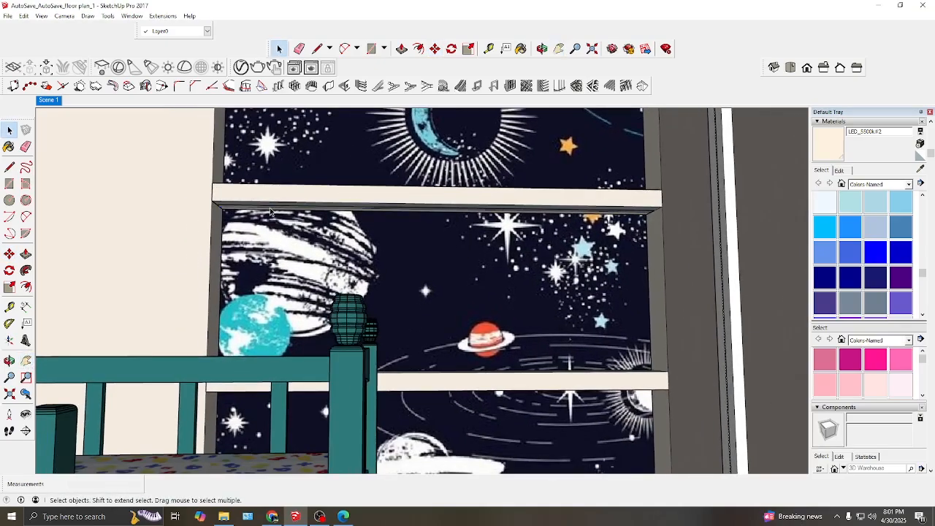
pyautogui.scroll(4, 395, 216)
pyautogui.click(398, 193)
pyautogui.scroll(-3, 377, 244)
pyautogui.scroll(-2, 361, 319)
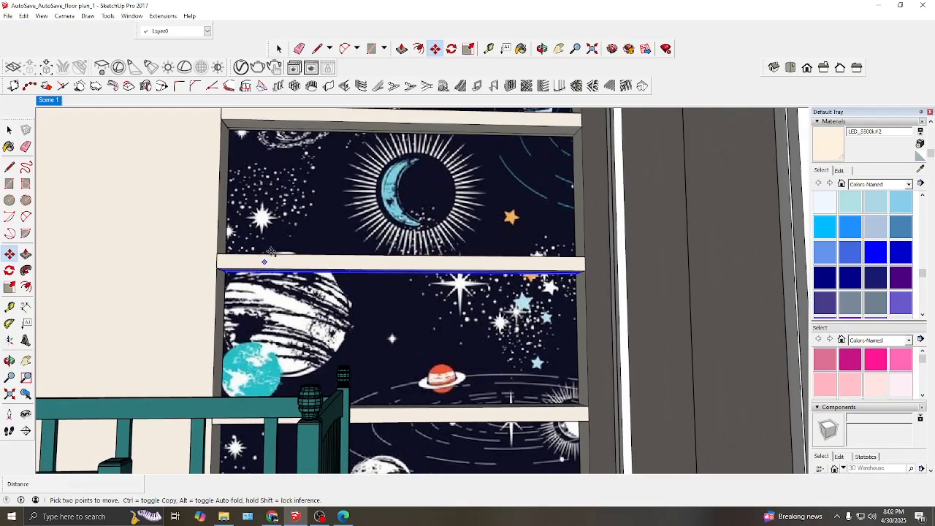
pyautogui.scroll(5, 363, 367)
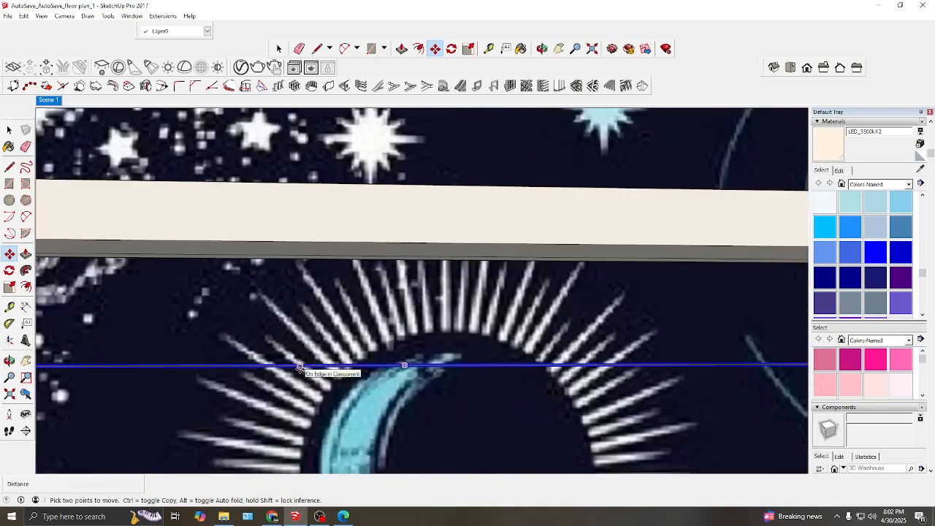
pyautogui.scroll(-2, 334, 428)
pyautogui.scroll(-2, 289, 243)
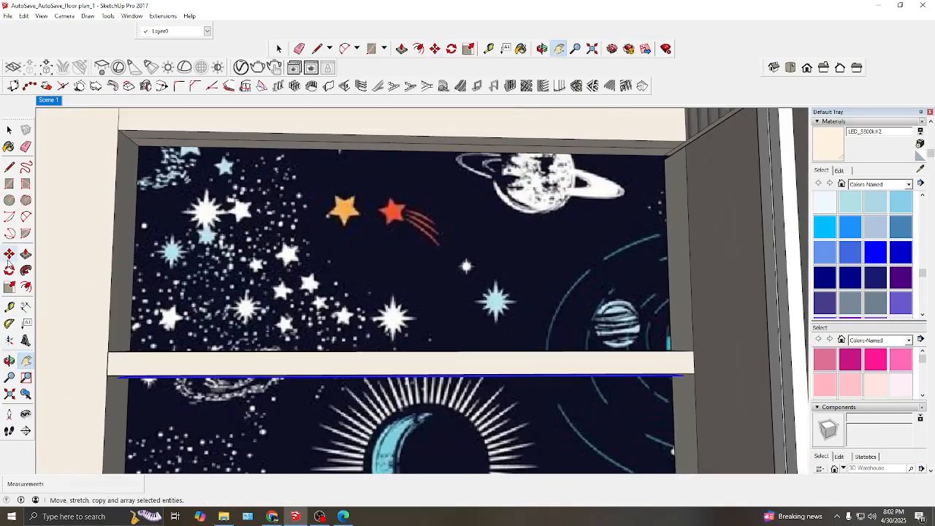
# Copy the upper shelf's rectangle light up to the underside of the niche's top
pyautogui.click(246, 163)
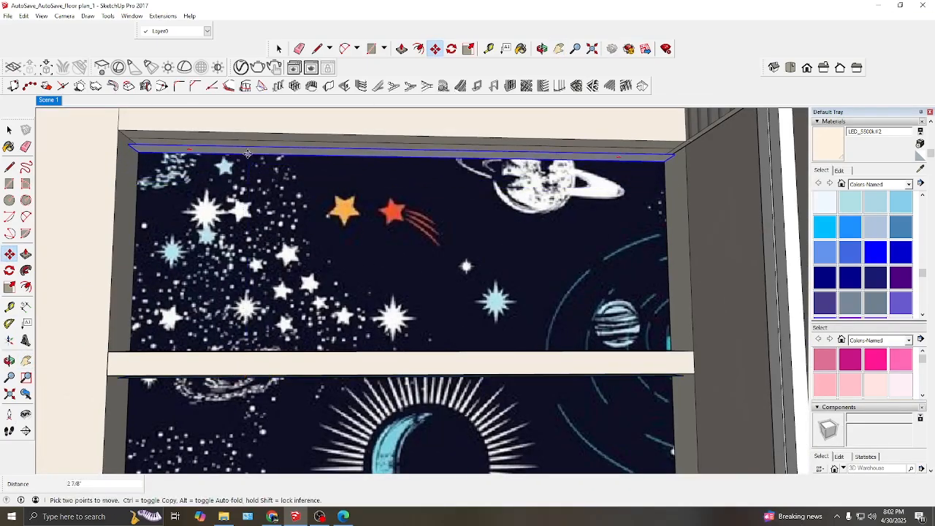
pyautogui.press('o')
pyautogui.moveTo(247, 162); pyautogui.dragTo(600, 334)
pyautogui.scroll(-5, 600, 335)
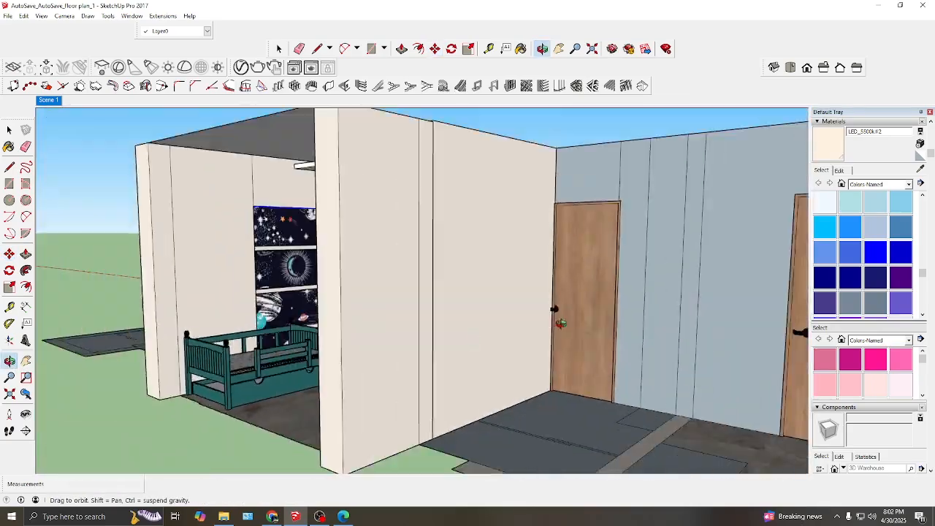
# Open the glowing moon picture from the Refrences and textures folder for editing and crop its lower and left edges toward the moon
pyautogui.scroll(5, 399, 277)
pyautogui.scroll(-5, 399, 278)
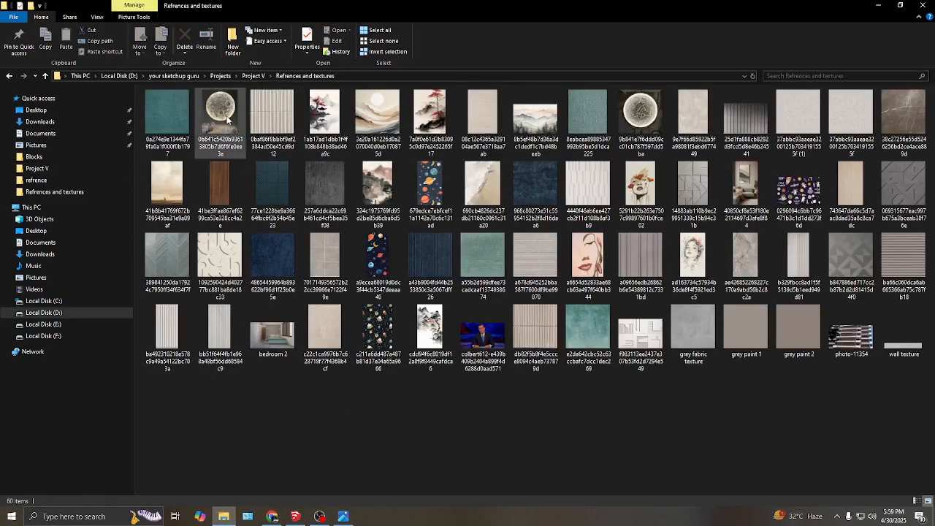
pyautogui.rightClick(228, 119)
pyautogui.click(351, 271)
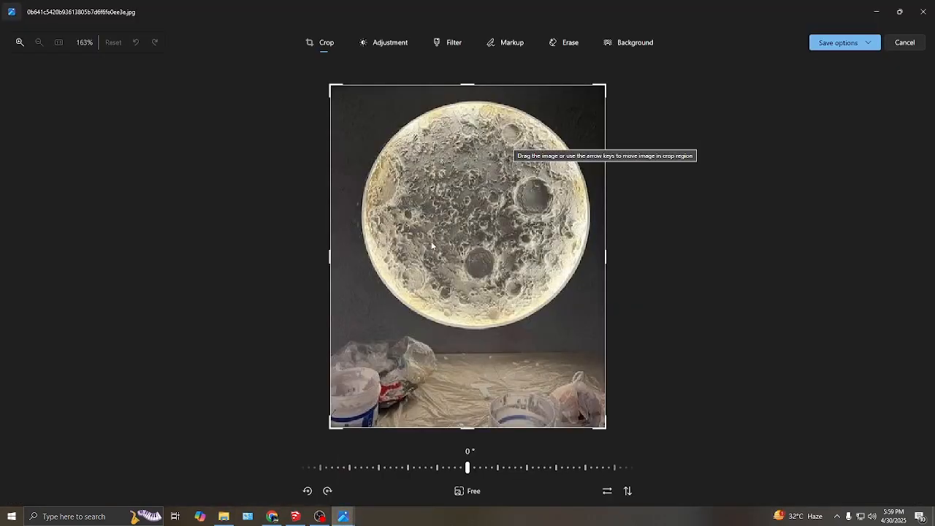
pyautogui.moveTo(329, 427); pyautogui.dragTo(359, 347)
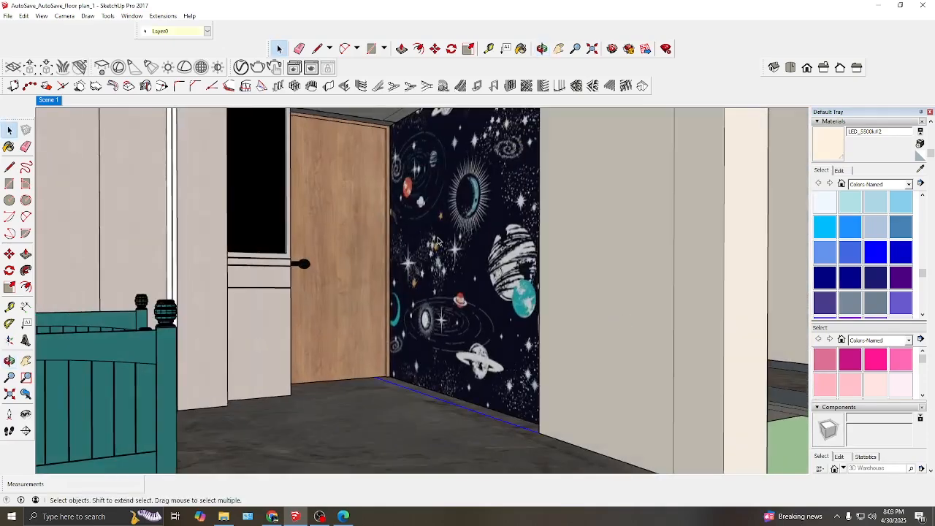
# Open the space wallpaper panel for editing and paint the rim of its circular disc with the LED_5500k#2 material
pyautogui.doubleClick(458, 239)
pyautogui.click(458, 239)
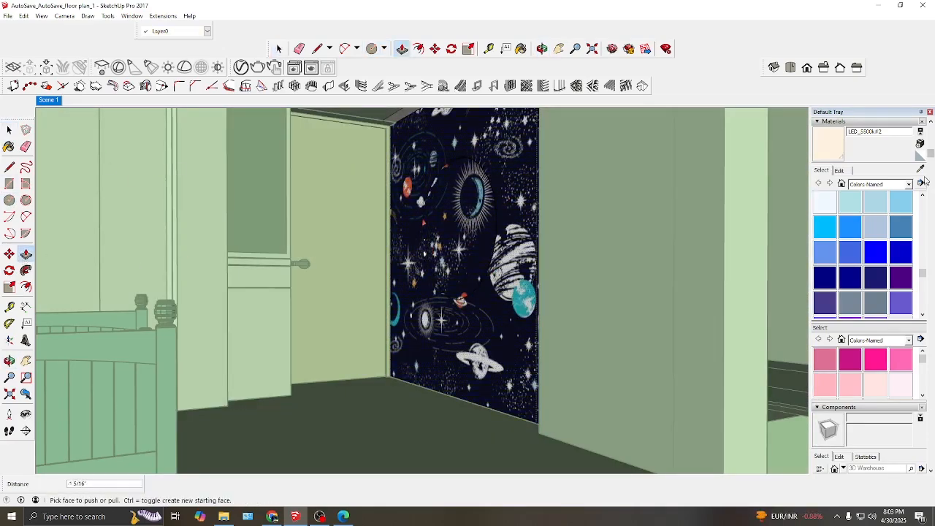
pyautogui.click(9, 147)
pyautogui.scroll(5, 448, 209)
pyautogui.click(384, 238)
# Select the disc's face, start an import and browse on Local Disk (D:) to Project V's Refrences and textures folder
pyautogui.click(9, 130)
pyautogui.scroll(-5, 519, 277)
pyautogui.click(514, 277)
pyautogui.click(9, 16)
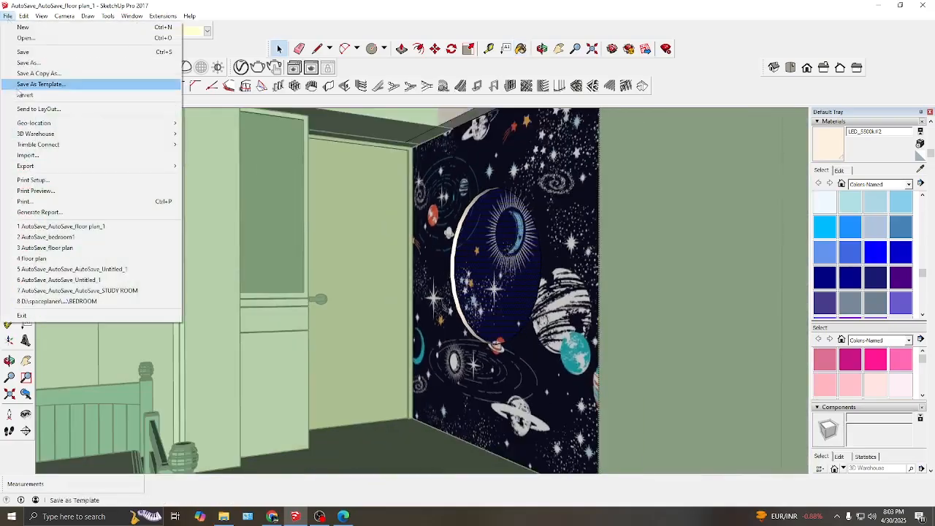
pyautogui.click(28, 155)
pyautogui.click(48, 275)
pyautogui.doubleClick(123, 68)
pyautogui.doubleClick(123, 69)
pyautogui.doubleClick(120, 78)
pyautogui.click(230, 86)
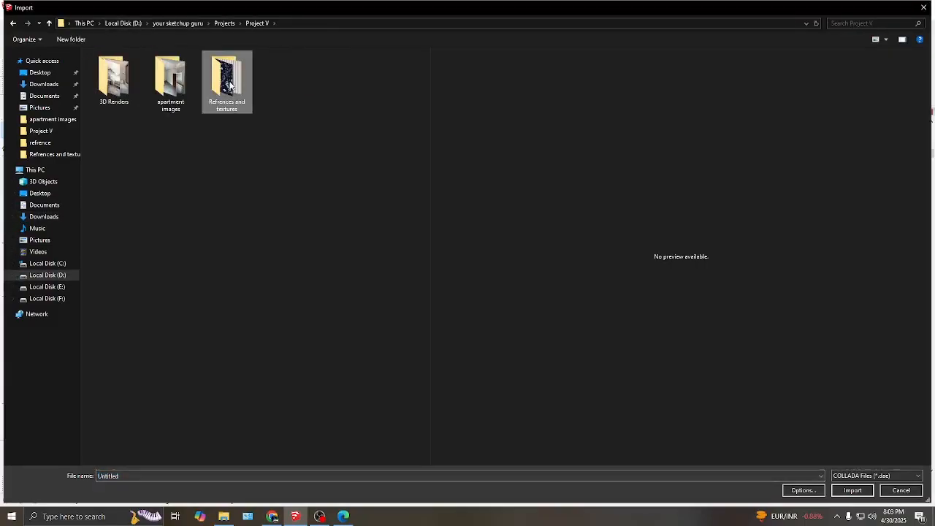
pyautogui.doubleClick(230, 85)
# Import the cropped moon picture using All Supported Image Types and place it over the disc on the wallpaper
pyautogui.click(873, 476)
pyautogui.click(862, 423)
pyautogui.click(171, 83)
pyautogui.click(862, 492)
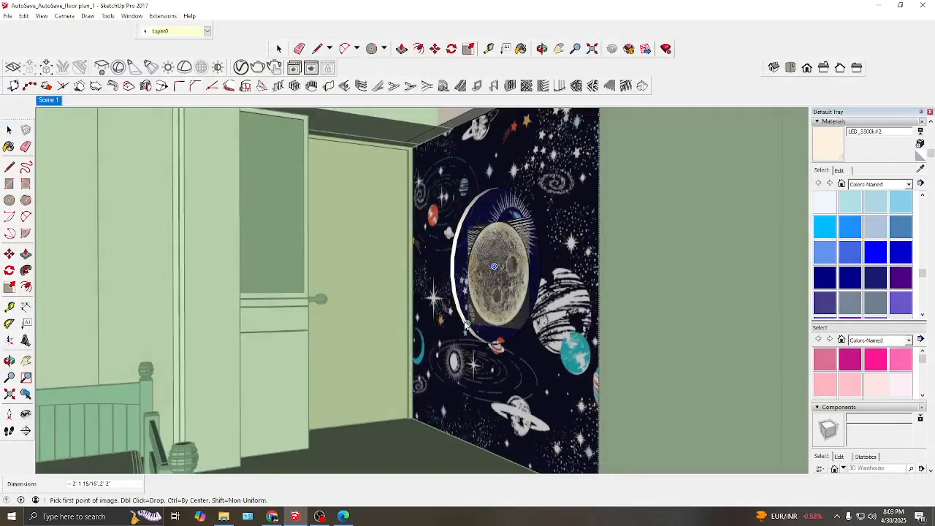
pyautogui.click(467, 325)
pyautogui.click(540, 193)
pyautogui.scroll(6, 496, 303)
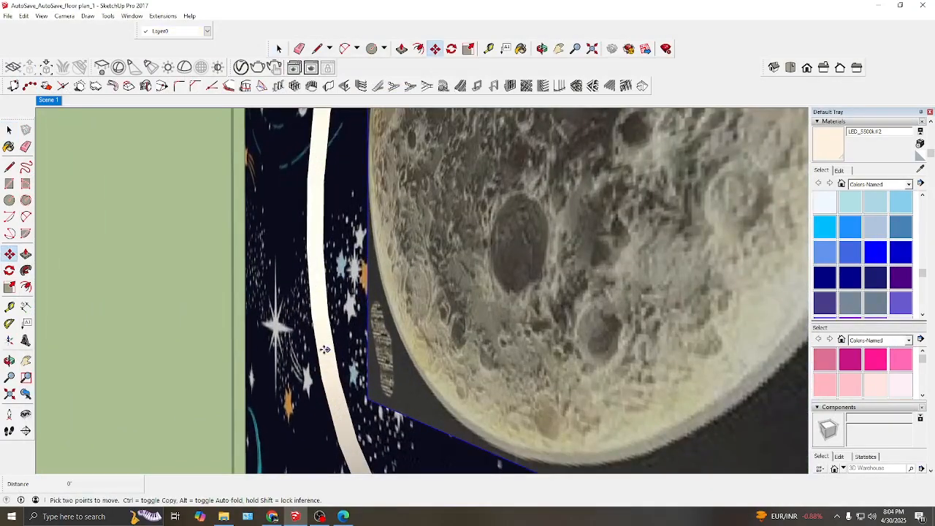
# Move the moon picture toward the disc's left rim
pyautogui.press('space')
pyautogui.rightClick(350, 218)
pyautogui.click(399, 315)
pyautogui.press('m')
pyautogui.click(191, 307)
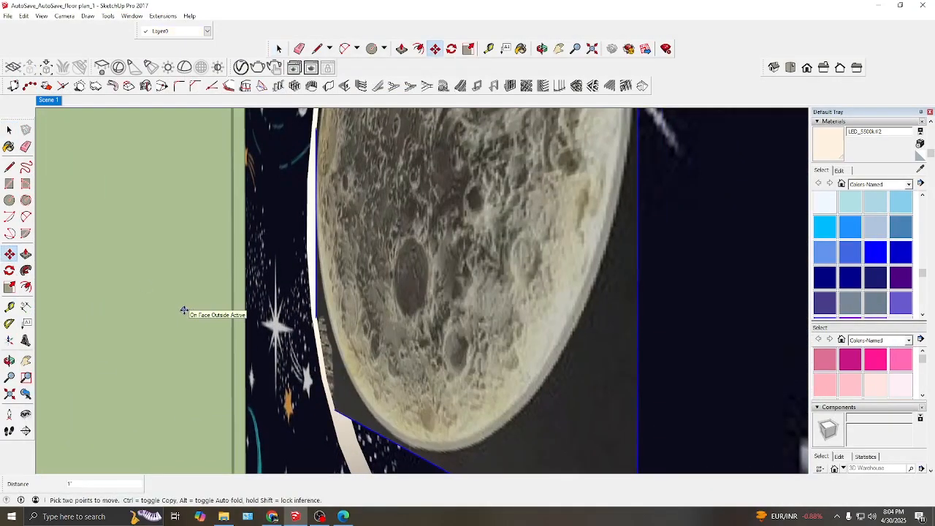
pyautogui.click(102, 415)
# Scale the moon picture up uniformly by about 1.25 over the disc
pyautogui.scroll(-5, 219, 351)
pyautogui.moveTo(409, 329); pyautogui.dragTo(292, 318, button='middle')
pyautogui.press('s')
pyautogui.click(517, 382)
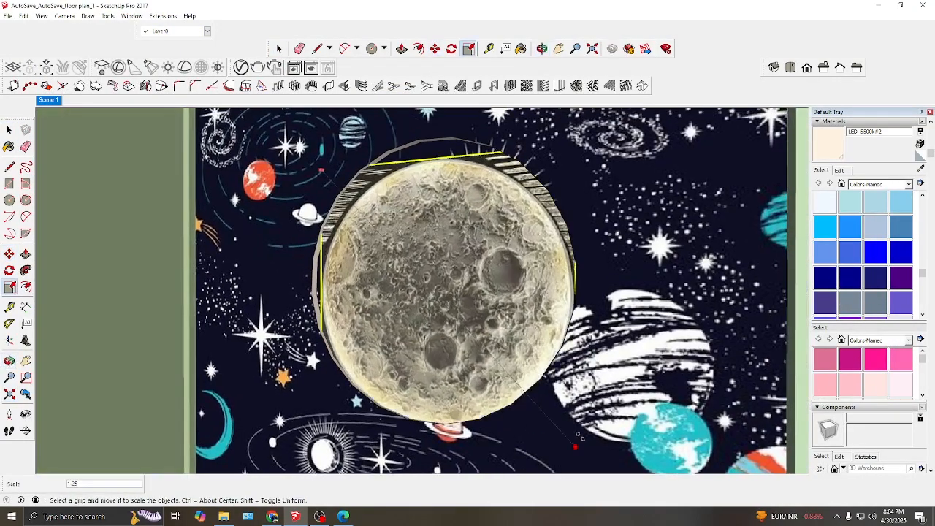
pyautogui.click(579, 436)
# Stretch the moon picture's upper and left edges out to the disc's rim and leave the wallpaper group
pyautogui.click(445, 158)
pyautogui.click(447, 139)
pyautogui.click(321, 285)
pyautogui.click(313, 284)
pyautogui.scroll(-4, 238, 383)
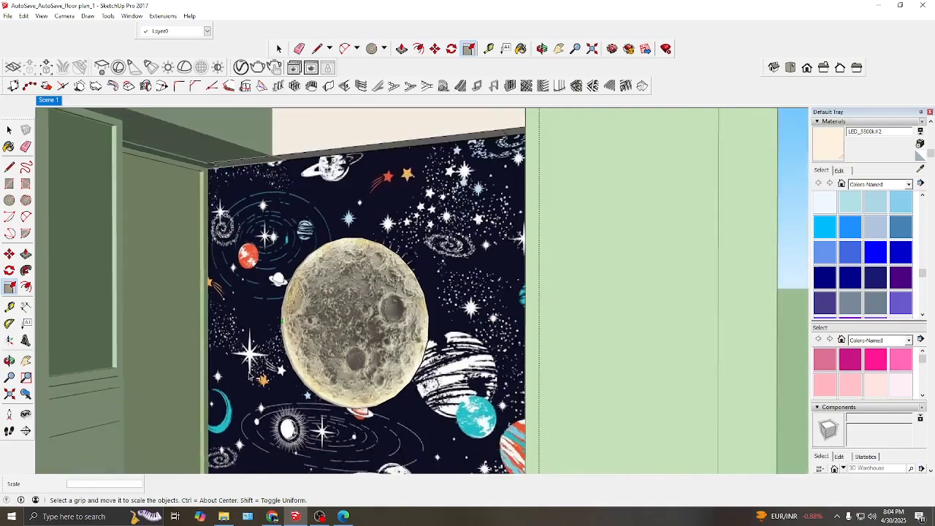
pyautogui.scroll(-5, 250, 376)
pyautogui.moveTo(249, 372); pyautogui.dragTo(354, 228, button='middle')
pyautogui.scroll(4, 411, 299)
pyautogui.scroll(-5, 411, 299)
pyautogui.press('space')
pyautogui.click(74, 159)
pyautogui.scroll(6, 374, 285)
# Open the V-Ray render settings and add the Atmosphere render element
pyautogui.click(241, 67)
pyautogui.click(472, 113)
pyautogui.click(588, 155)
pyautogui.click(593, 170)
pyautogui.click(593, 189)
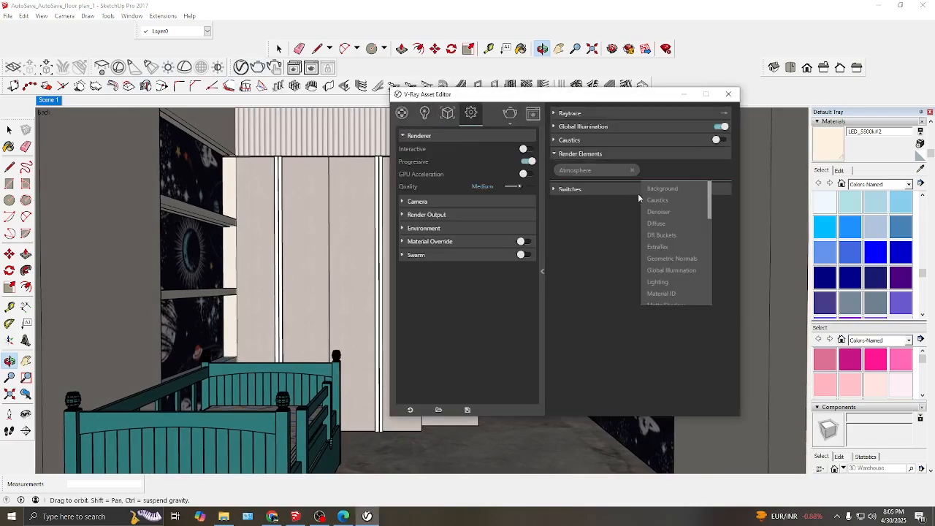
# Add the Background, Caustics, Denoiser, Diffuse, DR Buckets, ExtraTex, Geometric Normals and Global Illumination render elements
pyautogui.click(647, 191)
pyautogui.click(618, 203)
pyautogui.click(648, 205)
pyautogui.click(618, 217)
pyautogui.click(648, 219)
pyautogui.click(618, 230)
pyautogui.click(650, 231)
pyautogui.click(618, 244)
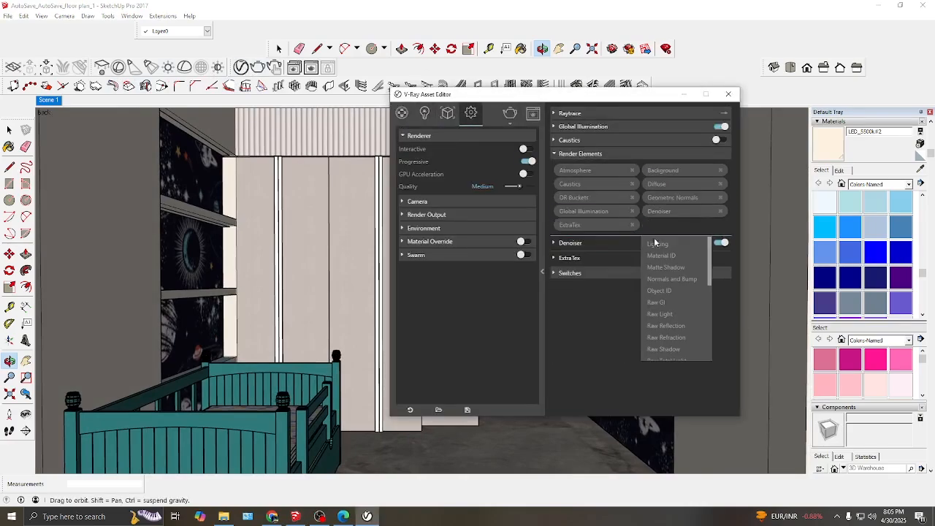
# Add the Lighting, Material ID, Matte Shadow and Object ID render elements
pyautogui.click(655, 244)
pyautogui.click(615, 239)
pyautogui.click(616, 257)
pyautogui.click(658, 239)
pyautogui.click(661, 255)
pyautogui.click(611, 253)
pyautogui.click(609, 282)
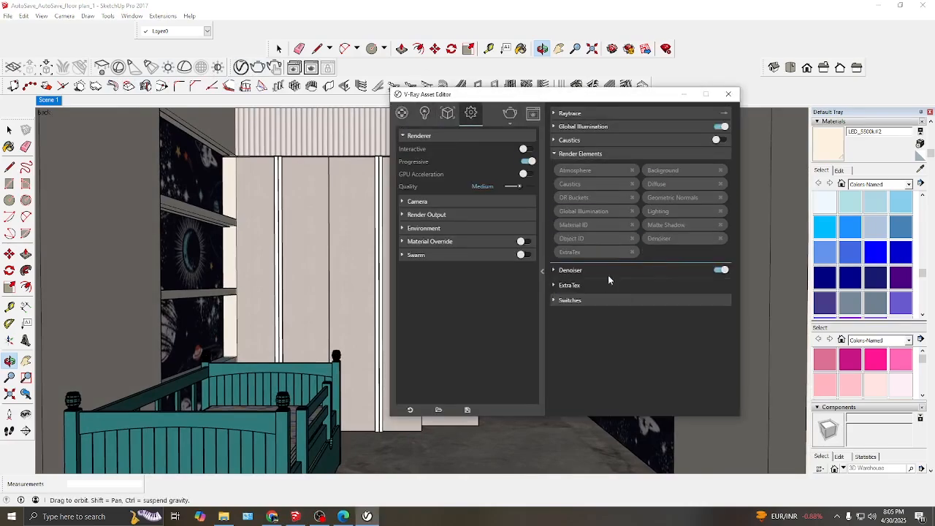
# Open V-Ray's render output settings, close the editor and add a new scene of the current bedroom view
pyautogui.click(462, 216)
pyautogui.doubleClick(470, 253)
pyautogui.click(241, 67)
pyautogui.scroll(-15, 889, 421)
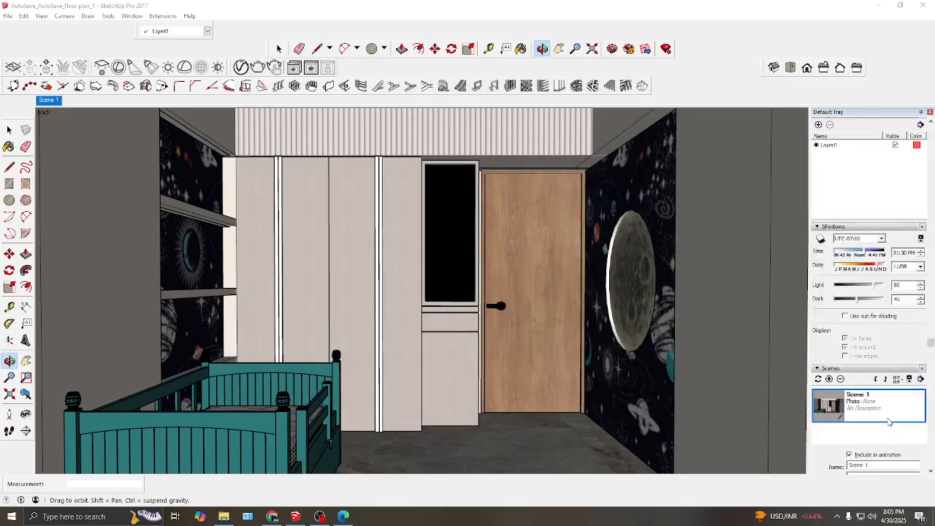
pyautogui.click(828, 203)
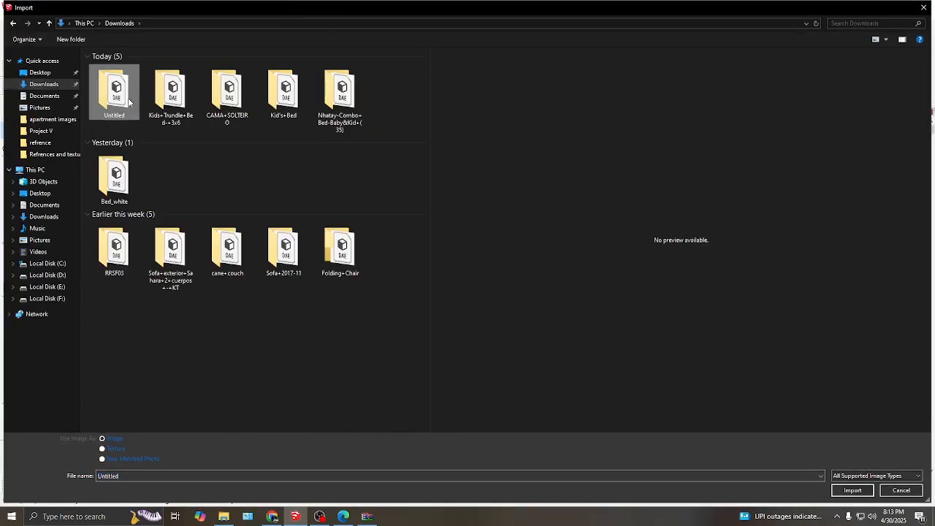
# Import the seated Shiva statue as a COLLADA file from the Untitled folder in Downloads and place it in the model
pyautogui.doubleClick(128, 102)
pyautogui.click(869, 475)
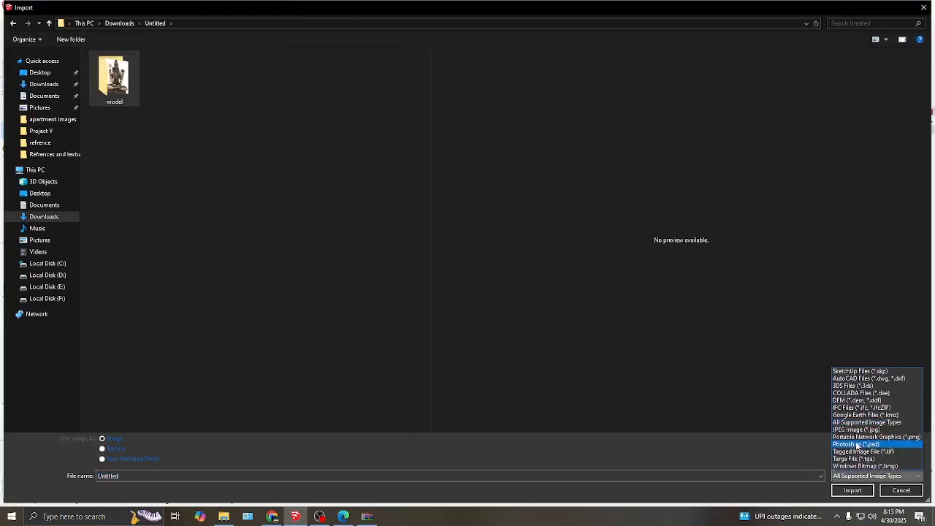
pyautogui.click(861, 396)
pyautogui.click(170, 82)
pyautogui.click(843, 492)
pyautogui.scroll(-4, 401, 356)
pyautogui.click(379, 433)
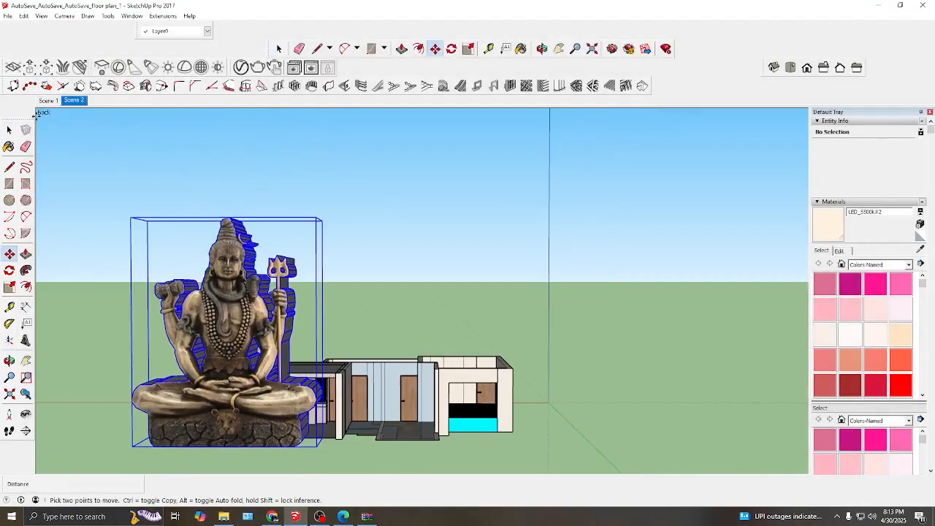
# Scale the statue down to roughly the width of the cabinet niche beside the bedroom door
pyautogui.press('s')
pyautogui.moveTo(130, 217); pyautogui.dragTo(296, 409)
pyautogui.scroll(4, 309, 423)
pyautogui.scroll(3, 309, 423)
pyautogui.moveTo(358, 390); pyautogui.dragTo(354, 433)
pyautogui.scroll(5, 340, 368)
pyautogui.click(9, 287)
pyautogui.moveTo(429, 275); pyautogui.dragTo(385, 334)
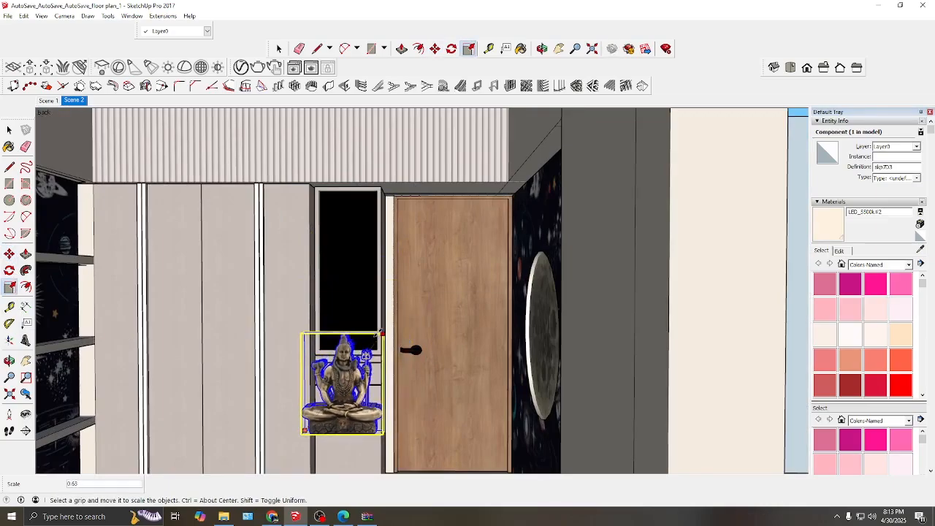
# Hide the black glass panel in front of the cabinet niche
pyautogui.press('space')
pyautogui.rightClick(333, 245)
pyautogui.click(354, 274)
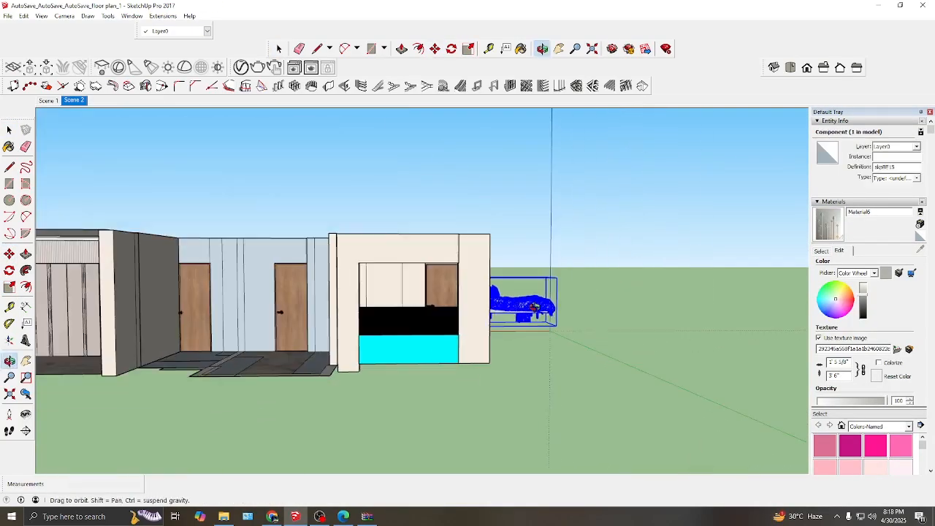
# Move the imported bed about 41' 6" over to the bedroom and rotate it to line up with the room
pyautogui.press('m')
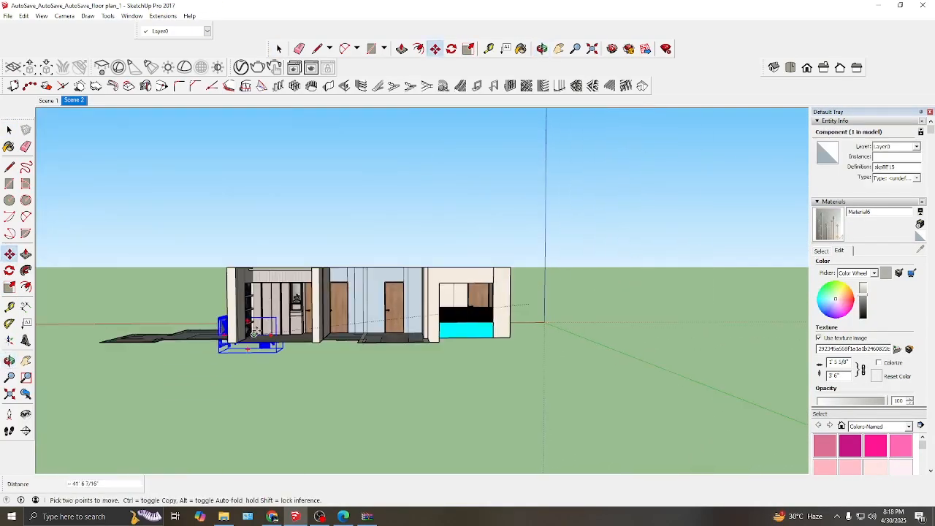
pyautogui.scroll(5, 278, 440)
pyautogui.scroll(-5, 277, 440)
pyautogui.press('q')
pyautogui.click(351, 358)
pyautogui.scroll(5, 350, 340)
pyautogui.click(384, 386)
pyautogui.scroll(-6, 371, 351)
# Move the bed into the bedroom beside the shelf niche and raise it slightly at floor level
pyautogui.press('m')
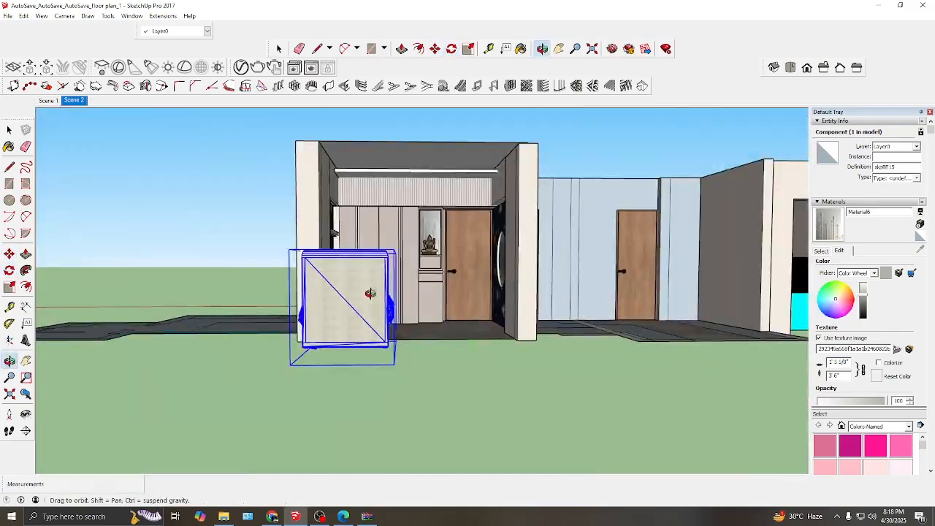
pyautogui.moveTo(372, 294); pyautogui.dragTo(399, 365, button='middle')
pyautogui.press('m')
pyautogui.scroll(3, 380, 281)
pyautogui.moveTo(380, 281); pyautogui.dragTo(519, 276, button='middle')
pyautogui.scroll(5, 448, 255)
pyautogui.scroll(5, 497, 307)
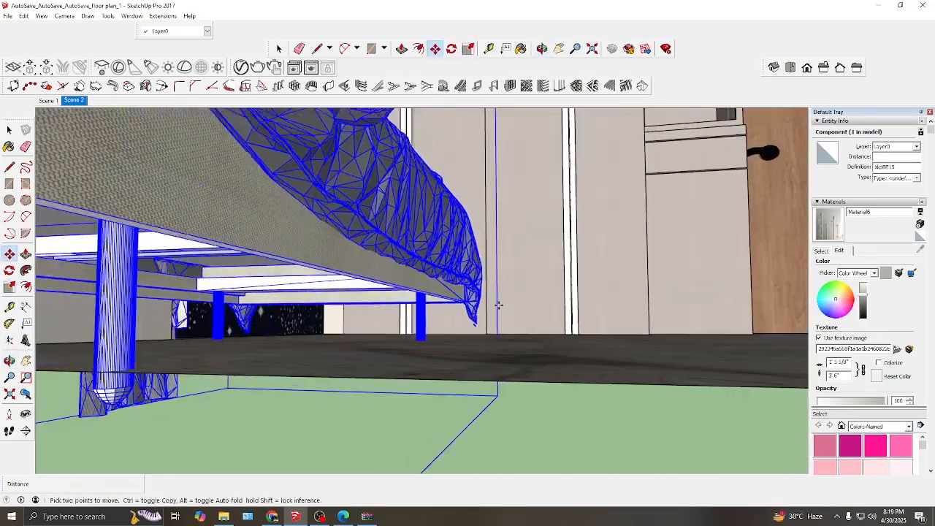
pyautogui.click(358, 343)
pyautogui.click(359, 329)
pyautogui.press('space')
# Examine the bed's placement in the bedroom from above and from the front
pyautogui.scroll(-6, 359, 329)
pyautogui.click(365, 438)
pyautogui.moveTo(365, 438); pyautogui.dragTo(380, 424, button='middle')
pyautogui.moveTo(380, 299); pyautogui.dragTo(393, 371, button='middle')
pyautogui.scroll(2, 393, 372)
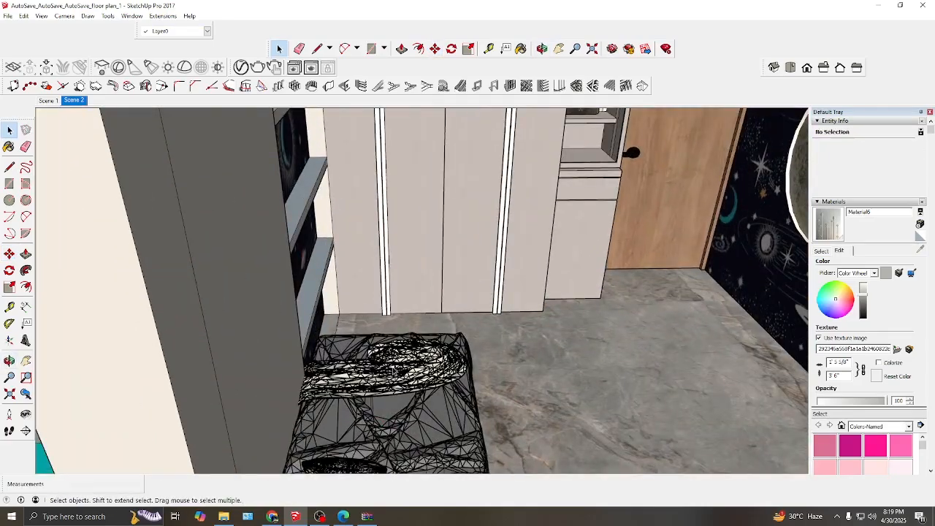
pyautogui.click(559, 379)
pyautogui.scroll(-5, 559, 378)
pyautogui.moveTo(560, 378); pyautogui.dragTo(474, 299, button='middle')
pyautogui.press('space')
pyautogui.doubleClick(369, 299)
pyautogui.click(557, 244)
pyautogui.scroll(5, 558, 244)
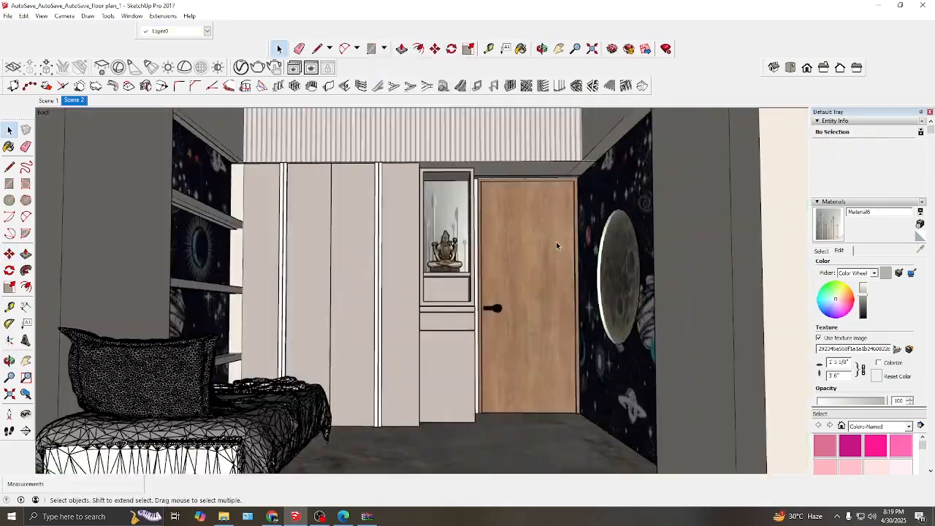
# Restore the second scene's view and hide the large front cushion on the bed
pyautogui.click(79, 101)
pyautogui.click(168, 416)
pyautogui.doubleClick(164, 412)
pyautogui.click(164, 412)
pyautogui.rightClick(178, 416)
pyautogui.click(191, 205)
# Select the remaining cushion inside the bed component and rotate it on the mattress
pyautogui.rightClick(165, 408)
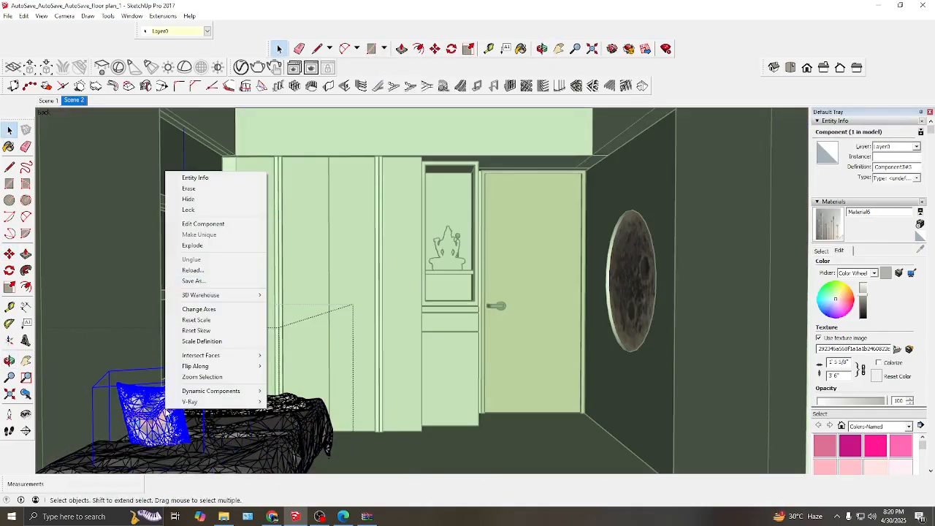
pyautogui.scroll(-4, 466, 358)
pyautogui.click(282, 397)
pyautogui.doubleClick(278, 396)
pyautogui.click(278, 396)
pyautogui.moveTo(278, 396); pyautogui.dragTo(350, 343, button='middle')
pyautogui.scroll(3, 350, 343)
pyautogui.click(9, 271)
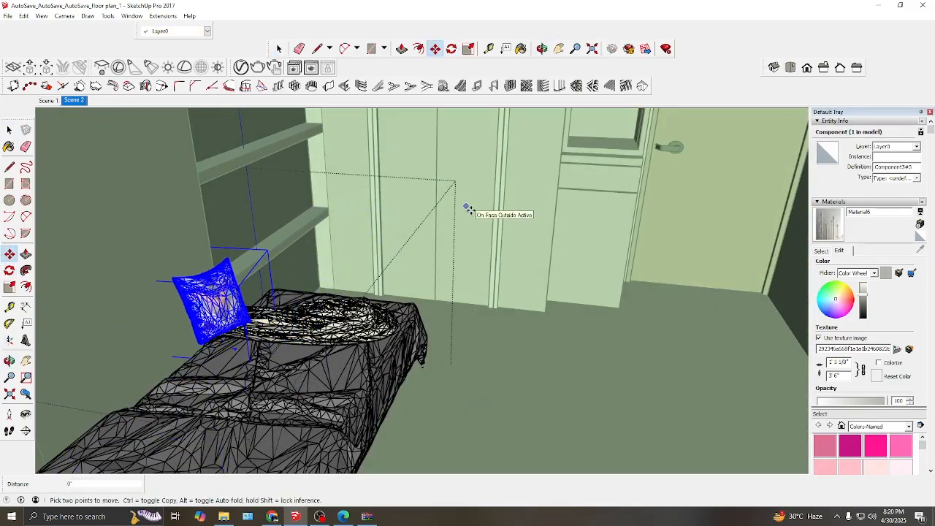
# Move the remaining cushion about 1 5/8" on the mattress
pyautogui.moveTo(468, 207); pyautogui.dragTo(409, 241, button='middle')
pyautogui.scroll(5, 90, 187)
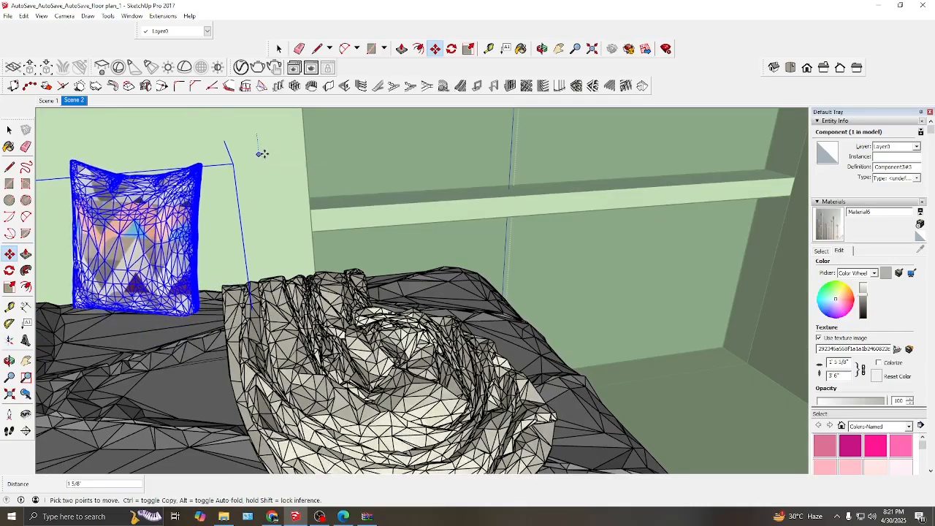
pyautogui.moveTo(262, 154); pyautogui.dragTo(347, 205, button='middle')
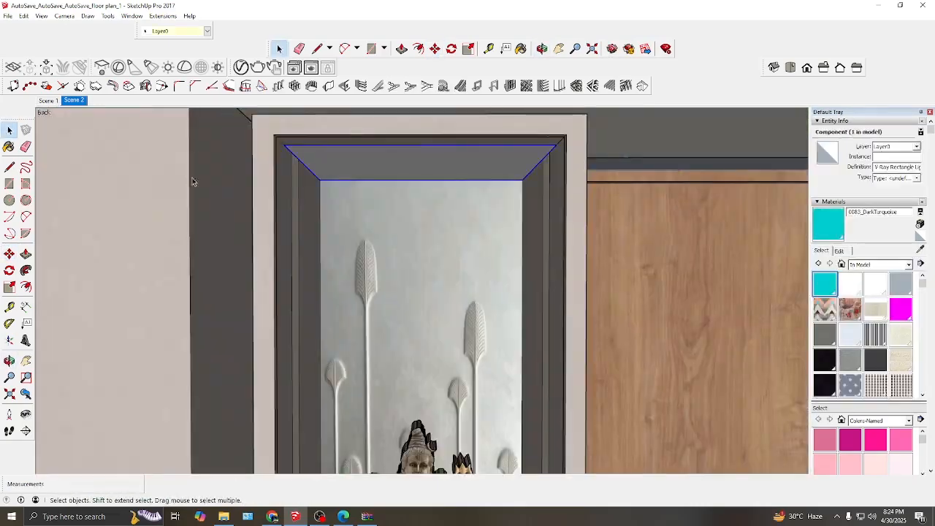
# Check the bedroom view with the statue niche's rectangle light and close the V-Ray test render
pyautogui.click(627, 137)
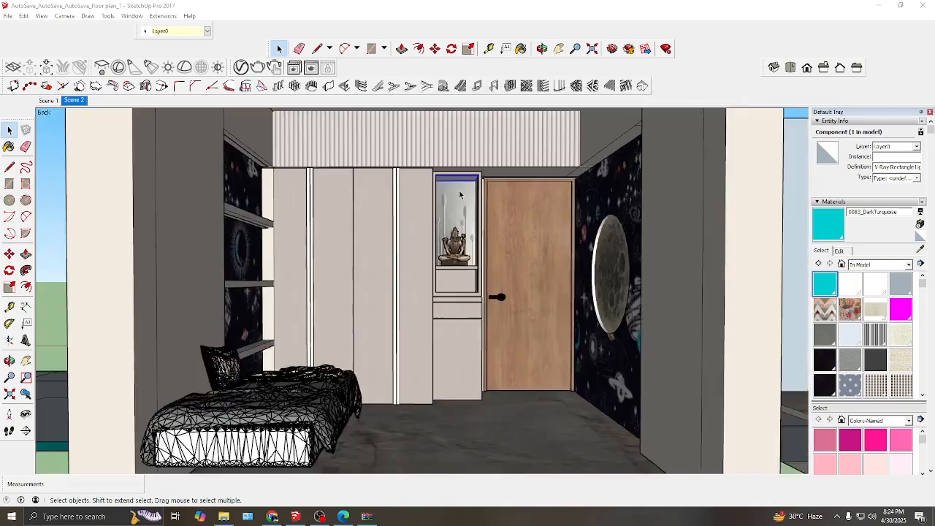
pyautogui.moveTo(409, 233); pyautogui.dragTo(335, 138, button='middle')
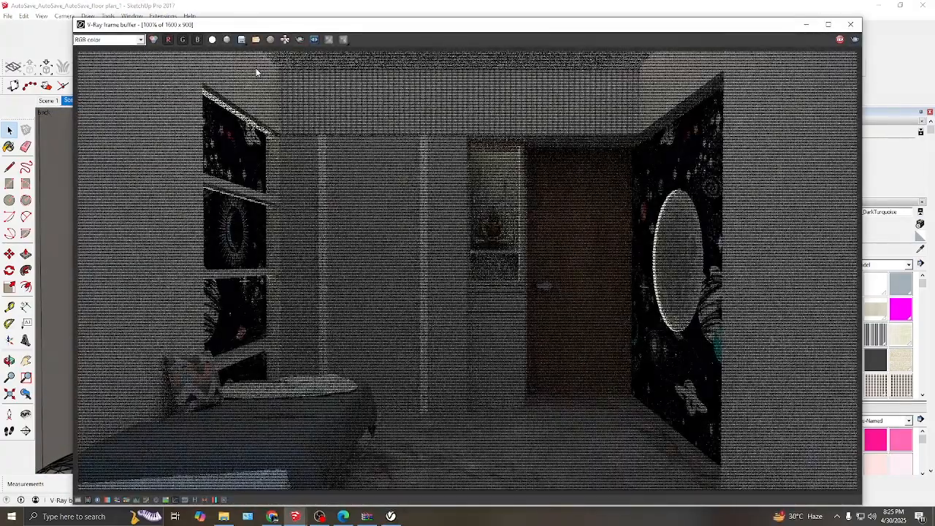
pyautogui.click(851, 24)
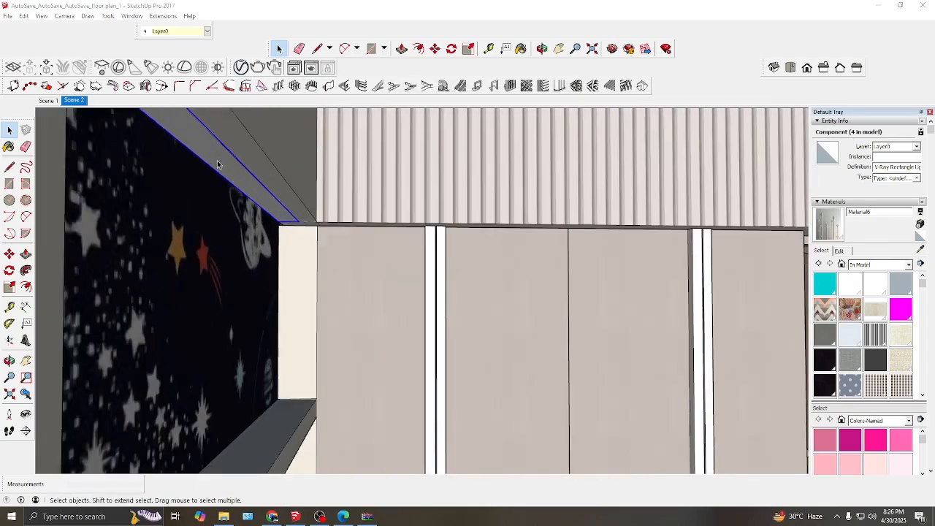
# Split the underside face at the top of the shelf niche lengthwise along its middle with a line
pyautogui.press('l')
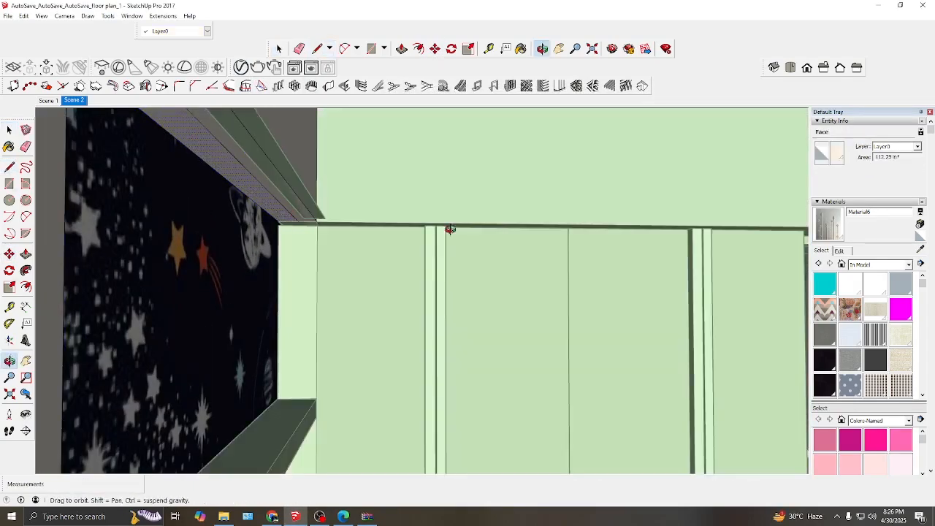
pyautogui.moveTo(450, 228); pyautogui.dragTo(636, 163, button='middle')
pyautogui.scroll(5, 366, 221)
pyautogui.click(379, 226)
pyautogui.press('space')
# Sample the cream Material1 and paint the divided underside strip at the top of the shelf niche with it
pyautogui.press('b')
pyautogui.keyDown('alt'); pyautogui.click(418, 216); pyautogui.keyUp('alt')
pyautogui.scroll(4, 397, 222)
pyautogui.press('space')
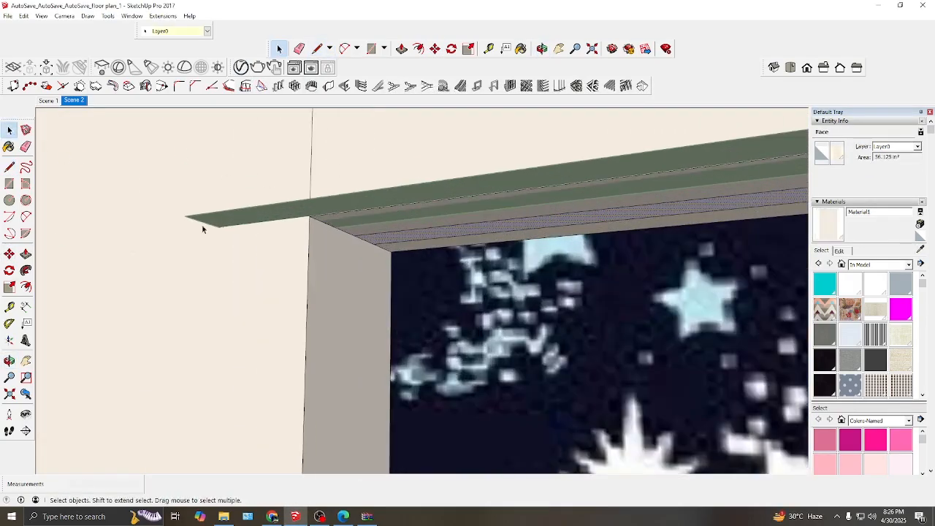
# Move the V-Ray rectangle light into place under the top of the shelf niche and return to Scene 2
pyautogui.click(203, 229)
pyautogui.scroll(-2, 344, 284)
pyautogui.press('Escape')
pyautogui.click(311, 219)
pyautogui.press('m')
pyautogui.moveTo(310, 218); pyautogui.dragTo(334, 290)
pyautogui.scroll(-5, 334, 290)
pyautogui.moveTo(321, 212); pyautogui.dragTo(183, 111, button='middle')
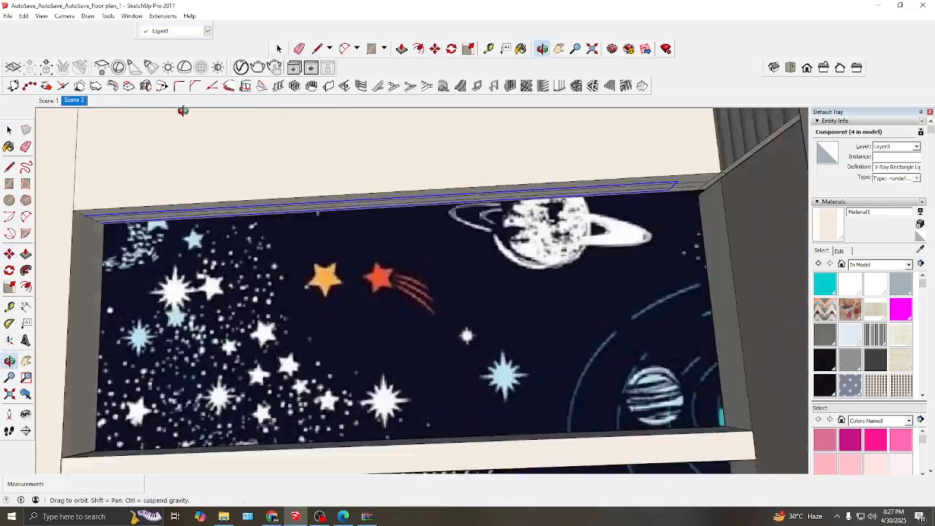
pyautogui.click(74, 100)
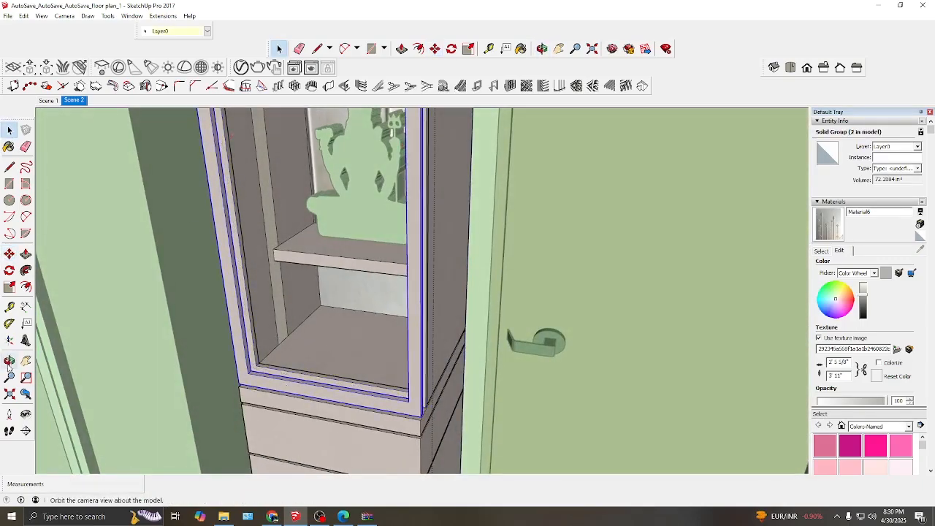
# Inside the statue cabinet's front frame group, draw a rectangle filling the frame opening and select the new face
pyautogui.click(10, 362)
pyautogui.moveTo(504, 322); pyautogui.dragTo(431, 329)
pyautogui.click(10, 130)
pyautogui.doubleClick(371, 409)
pyautogui.click(9, 183)
pyautogui.click(10, 361)
pyautogui.moveTo(350, 321); pyautogui.dragTo(473, 283)
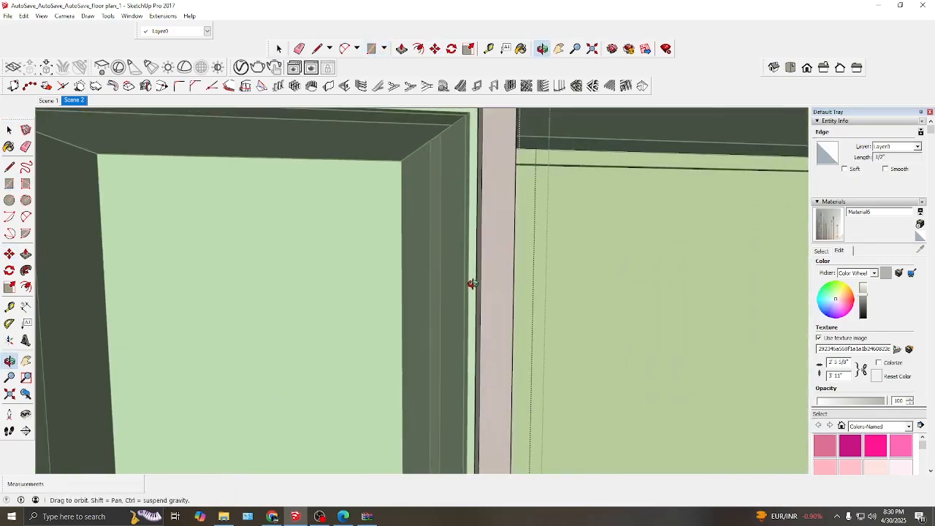
pyautogui.moveTo(473, 283); pyautogui.dragTo(445, 282, button='middle')
pyautogui.click(490, 125)
pyautogui.scroll(-4, 490, 125)
pyautogui.moveTo(511, 190); pyautogui.dragTo(483, 263, button='middle')
pyautogui.press('space')
pyautogui.click(473, 270)
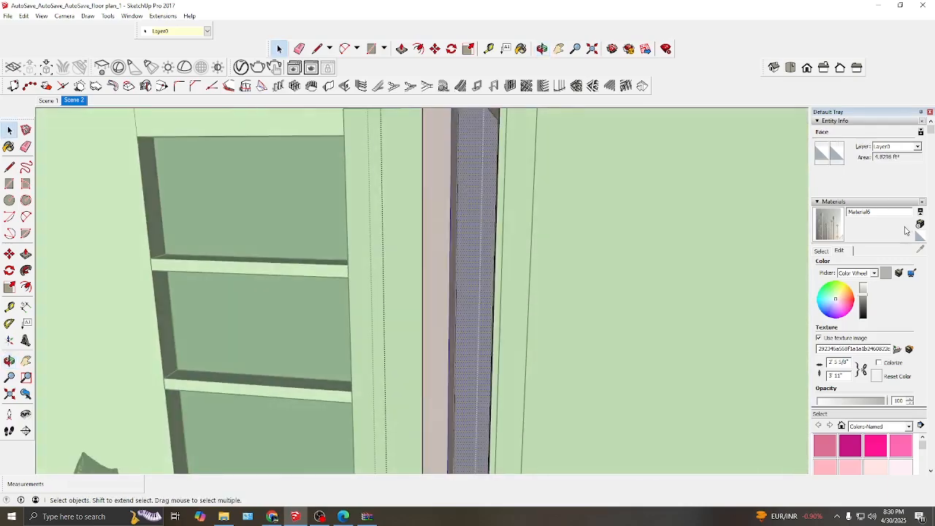
# Apply the V-Ray library material Glass_Pattern_A02_10cm to the cabinet's front pane and leave the group
pyautogui.click(241, 67)
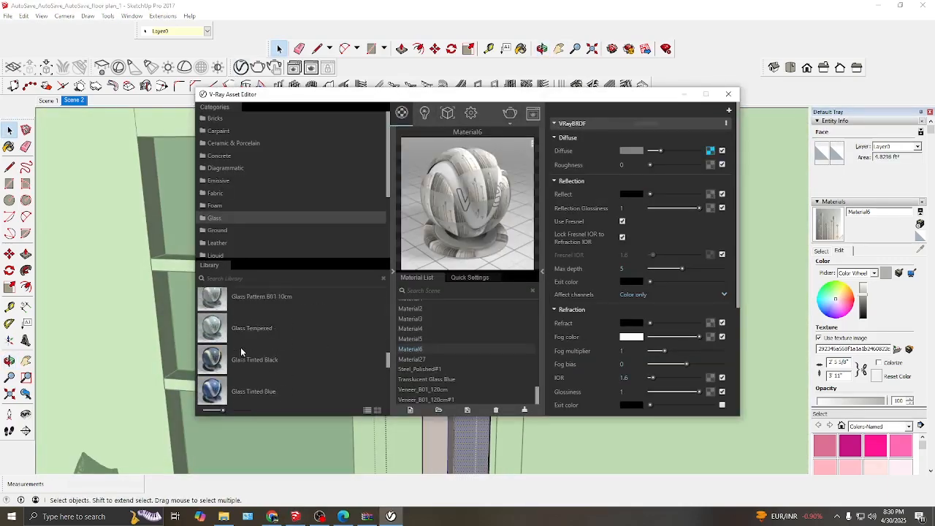
pyautogui.click(732, 93)
pyautogui.moveTo(482, 292); pyautogui.dragTo(536, 279, button='middle')
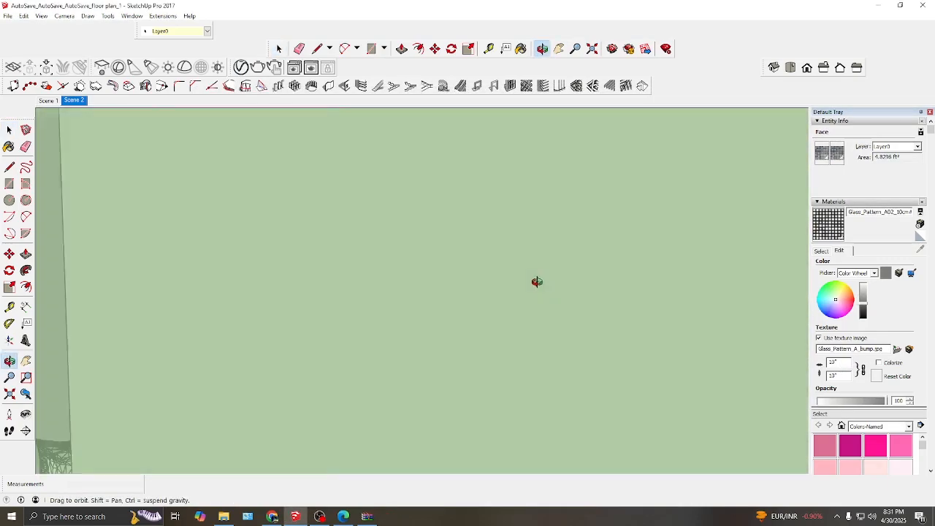
pyautogui.scroll(-5, 468, 248)
pyautogui.click(346, 246)
pyautogui.scroll(-4, 346, 247)
pyautogui.click(156, 259)
# Paint the lowest shelf of the wallpapered niche with the cream Material1
pyautogui.scroll(10, 317, 244)
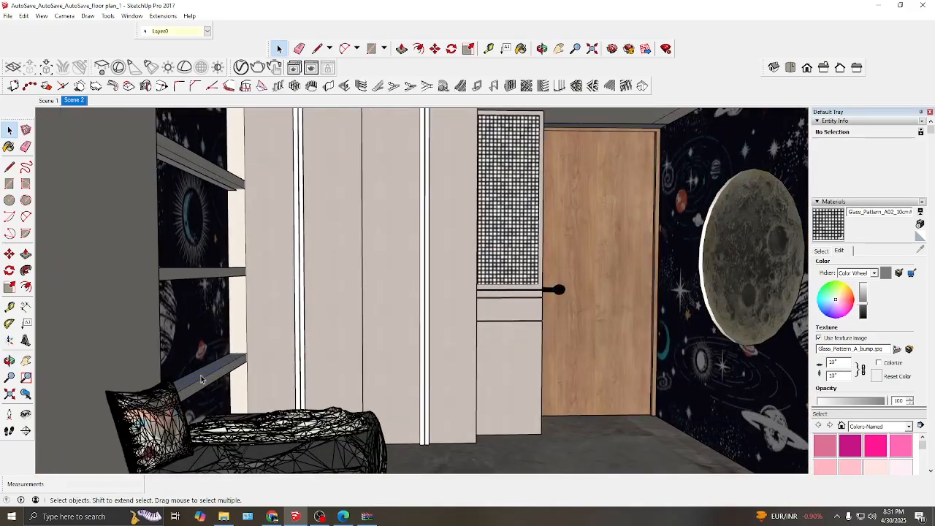
pyautogui.press('b')
pyautogui.click(230, 352)
pyautogui.scroll(5, 182, 152)
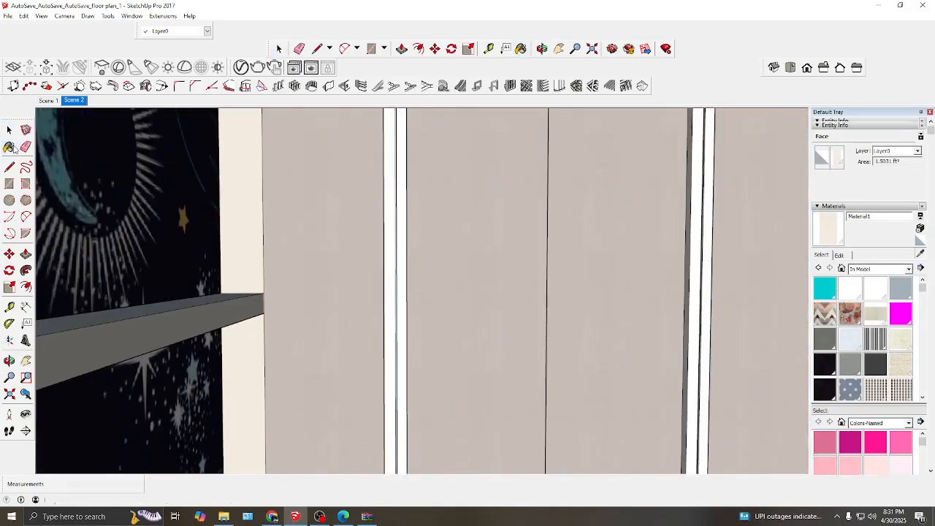
pyautogui.scroll(-8, 167, 139)
pyautogui.press('space')
pyautogui.click(147, 246)
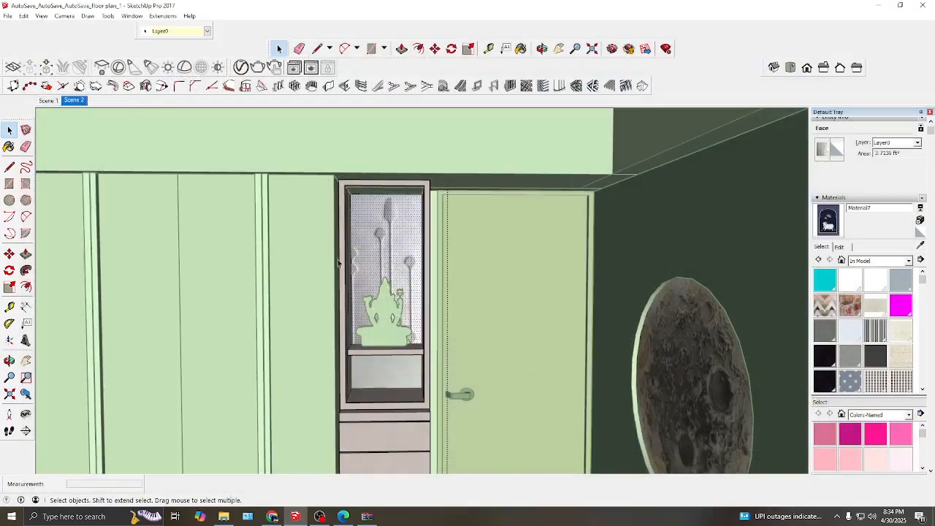
# Set the Material7 texture on the statue niche's back panel to 5 13/16" wide and 1' high
pyautogui.click(16, 131)
pyautogui.click(292, 256)
pyautogui.moveTo(344, 314); pyautogui.dragTo(350, 285, button='middle')
pyautogui.scroll(3, 358, 344)
pyautogui.click(839, 247)
pyautogui.click(830, 359)
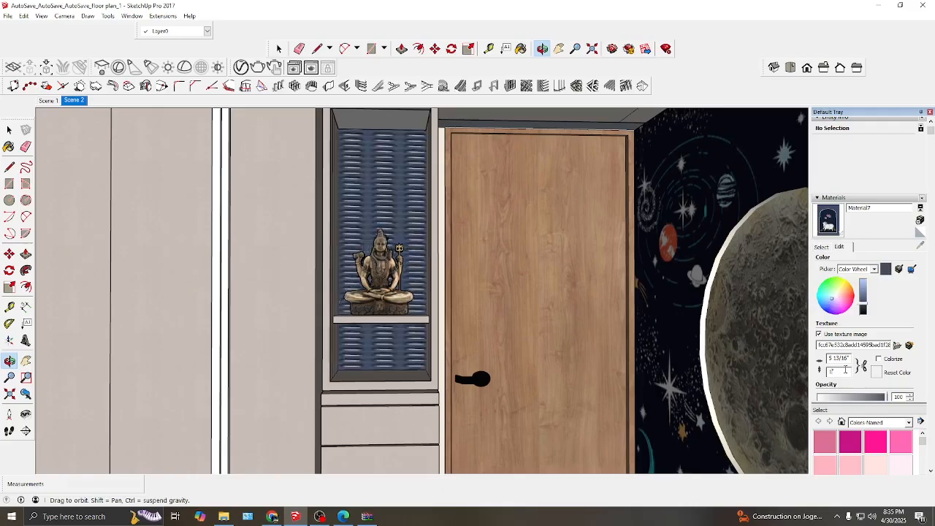
pyautogui.click(86, 192)
pyautogui.moveTo(87, 194); pyautogui.dragTo(255, 220, button='middle')
pyautogui.scroll(-8, 219, 219)
pyautogui.click(124, 225)
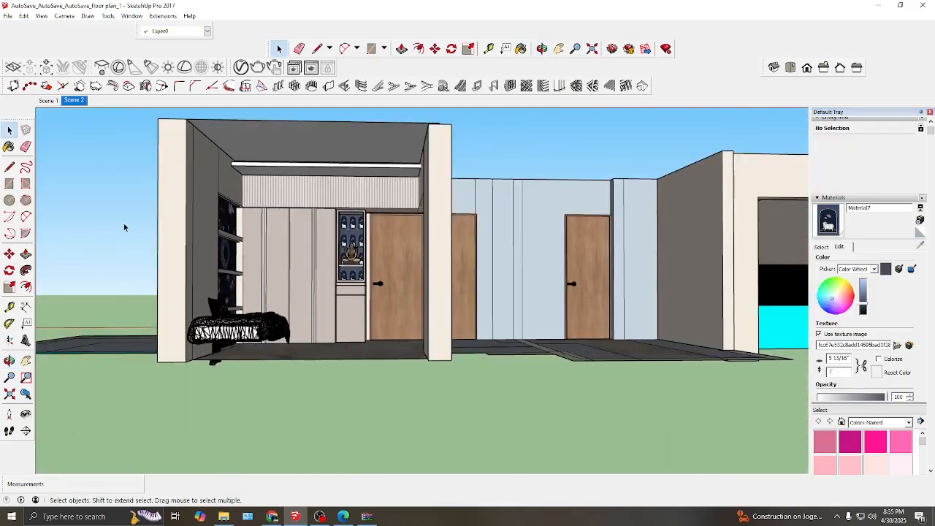
# Unhide the patterned-glass front of the statue cabinet
pyautogui.click(24, 15)
pyautogui.moveTo(141, 157)
pyautogui.click(182, 176)
# Test-render the Scene 2 view of the bedroom with V-Ray and close the frame buffer
pyautogui.click(78, 102)
pyautogui.click(257, 67)
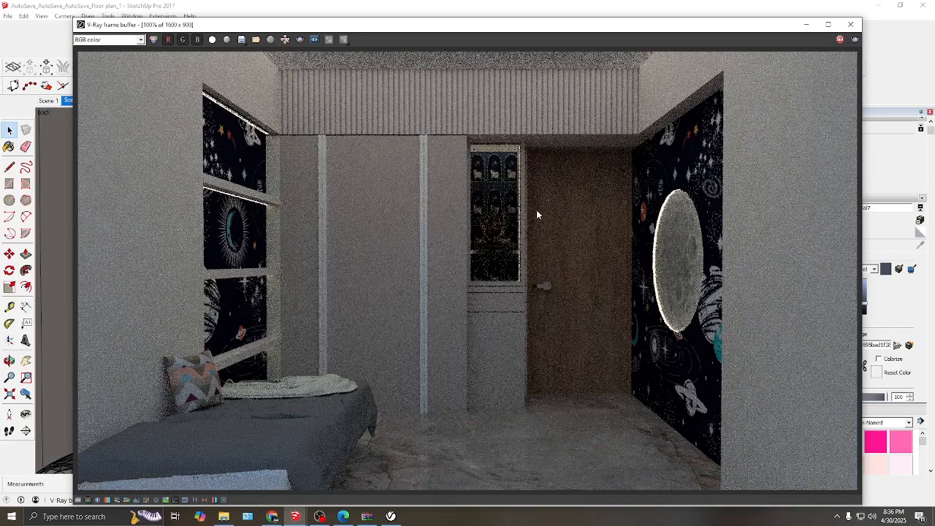
pyautogui.click(849, 25)
# Inside the wardrobe group, draw a narrow full-height rectangle along the seam between the two doors and push it in 1/2" as a groove
pyautogui.click(557, 161)
pyautogui.scroll(2, 318, 155)
pyautogui.doubleClick(318, 157)
pyautogui.scroll(5, 322, 152)
pyautogui.click(321, 157)
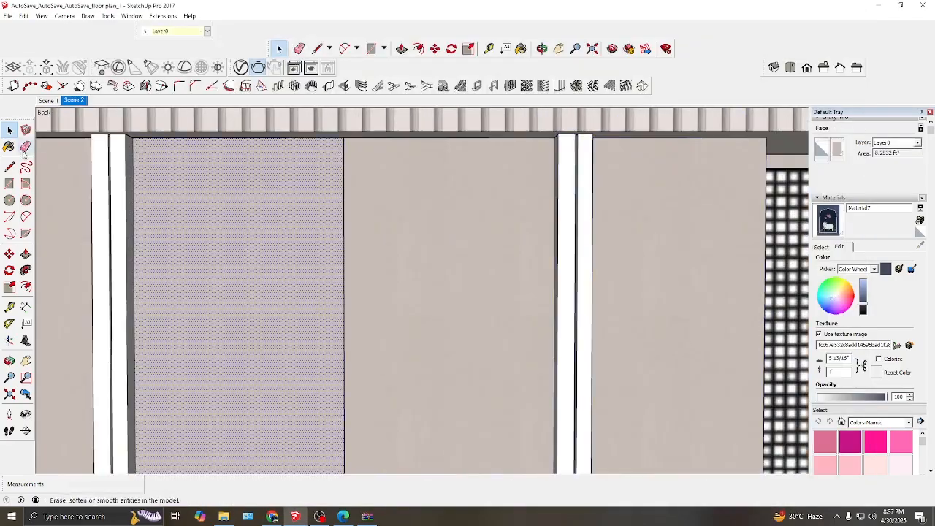
pyautogui.click(10, 183)
pyautogui.click(344, 140)
pyautogui.scroll(-5, 307, 115)
pyautogui.scroll(7, 277, 390)
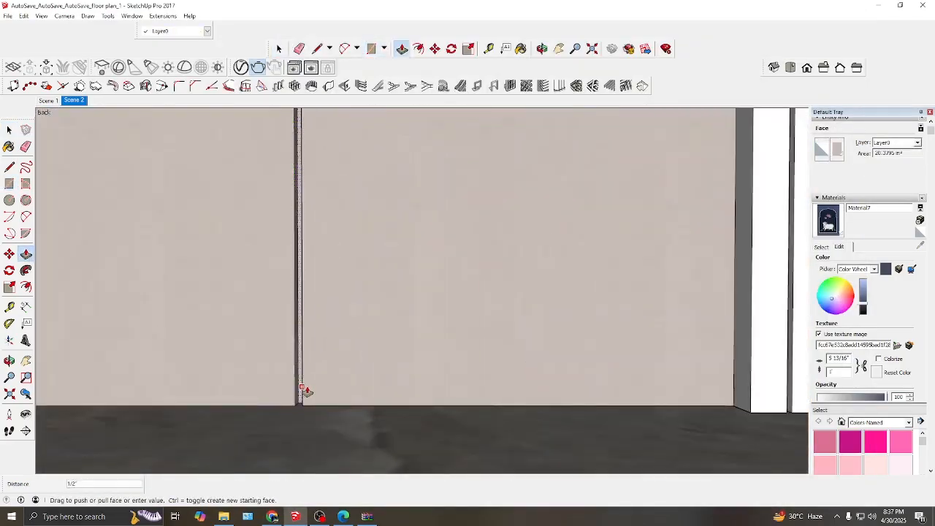
pyautogui.press('space')
pyautogui.scroll(-8, 328, 328)
# Remove the patterned-glass pane in front of the statue niche and start scaling the rectangle light at the niche's top
pyautogui.doubleClick(463, 209)
pyautogui.press('Delete')
pyautogui.scroll(5, 473, 120)
pyautogui.click(428, 119)
pyautogui.press('s')
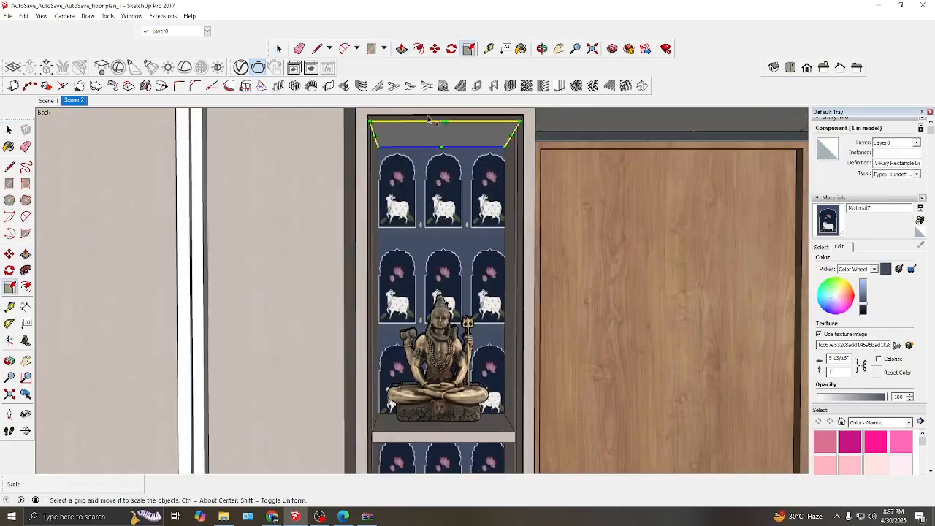
pyautogui.scroll(-5, 564, 161)
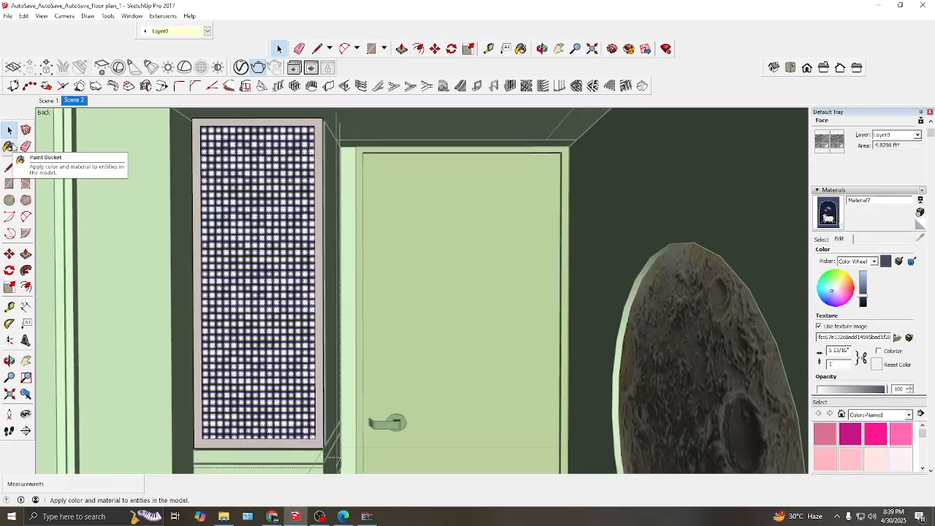
# Open the V-Ray light settings of V-Ray Rectangle Light#2
pyautogui.click(613, 48)
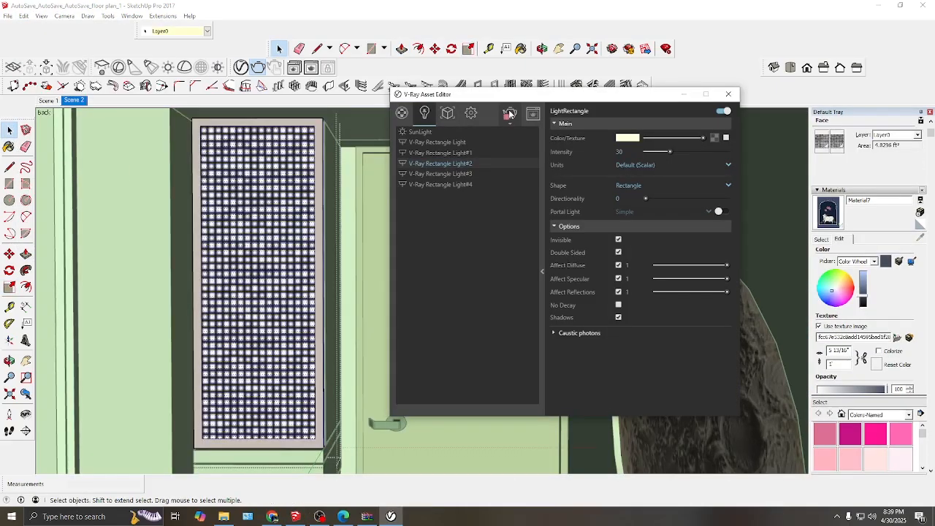